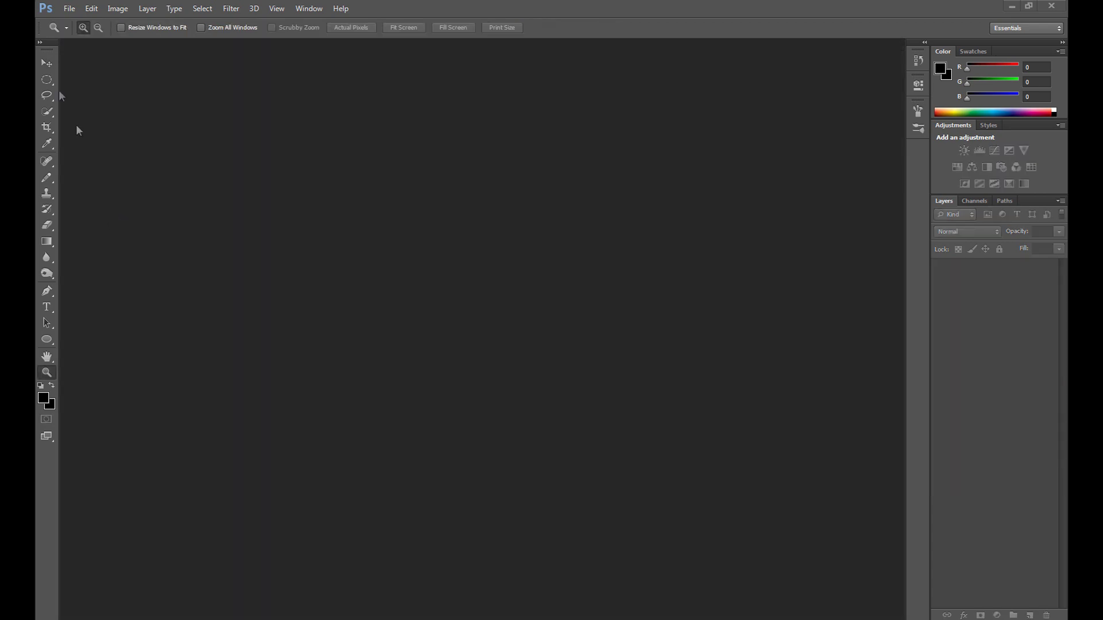
# Open cogs.jpg from the surrealpsd folder as a new document.
pyautogui.click(69, 9)
pyautogui.click(80, 31)
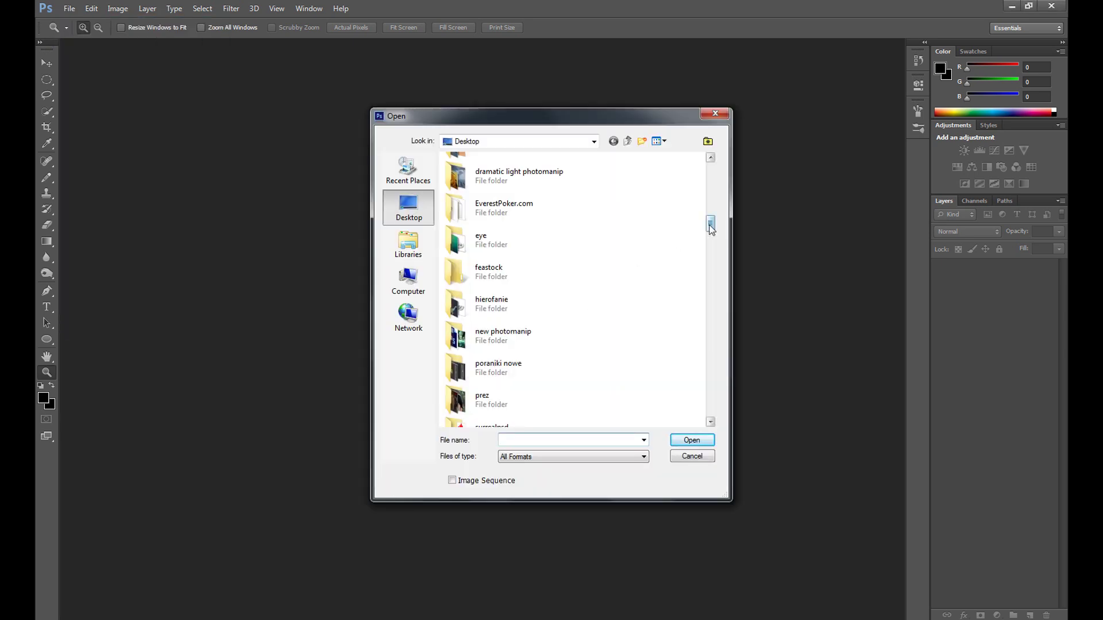
pyautogui.moveTo(711, 224); pyautogui.dragTo(711, 230)
pyautogui.doubleClick(524, 375)
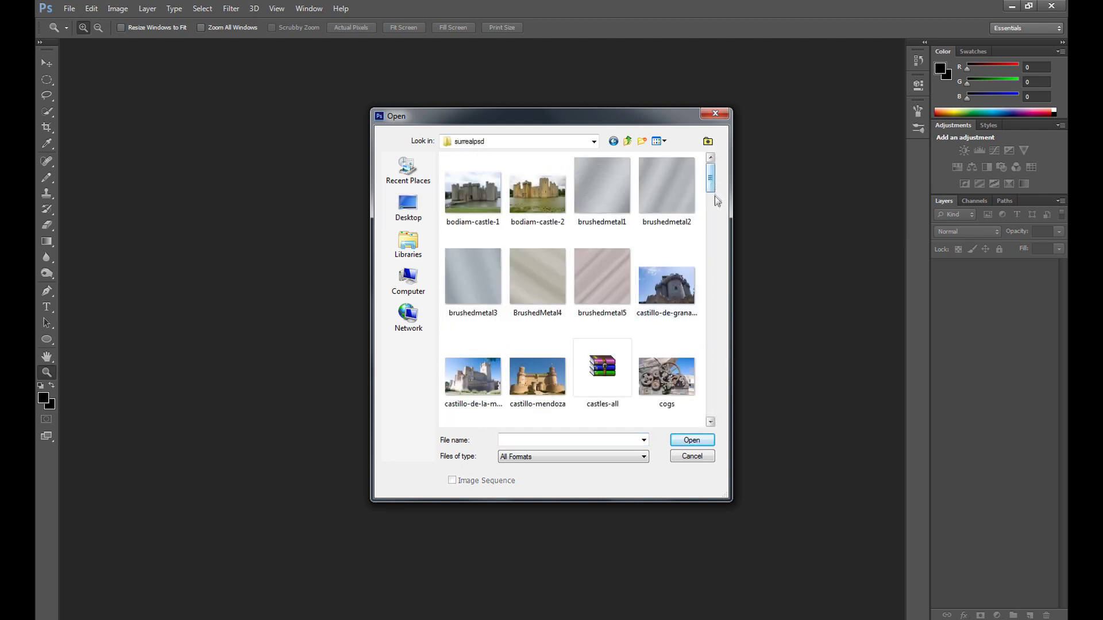
pyautogui.scroll(-1, 715, 182)
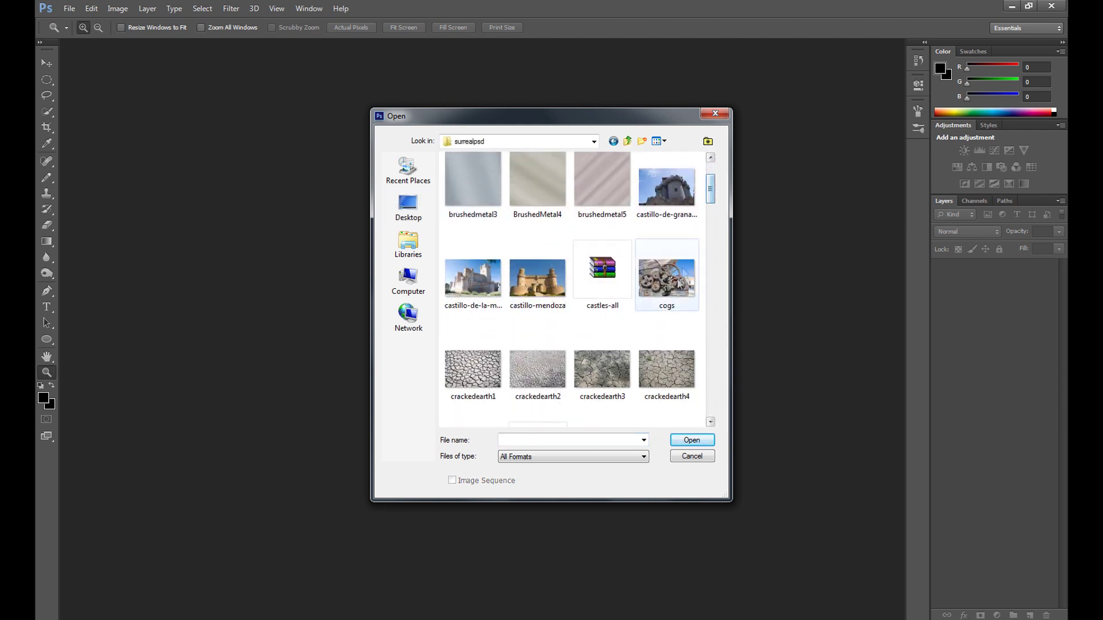
pyautogui.click(665, 287)
pyautogui.click(689, 440)
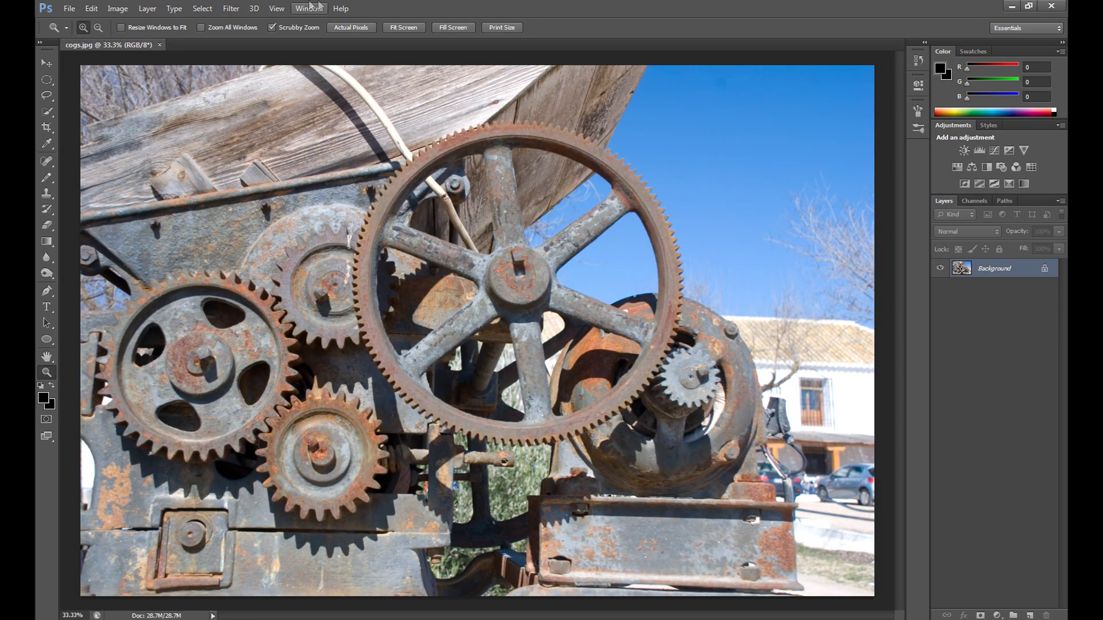
# Apply a Gaussian Blur with a 794.9-pixel radius to the cogs photo.
pyautogui.click(231, 8)
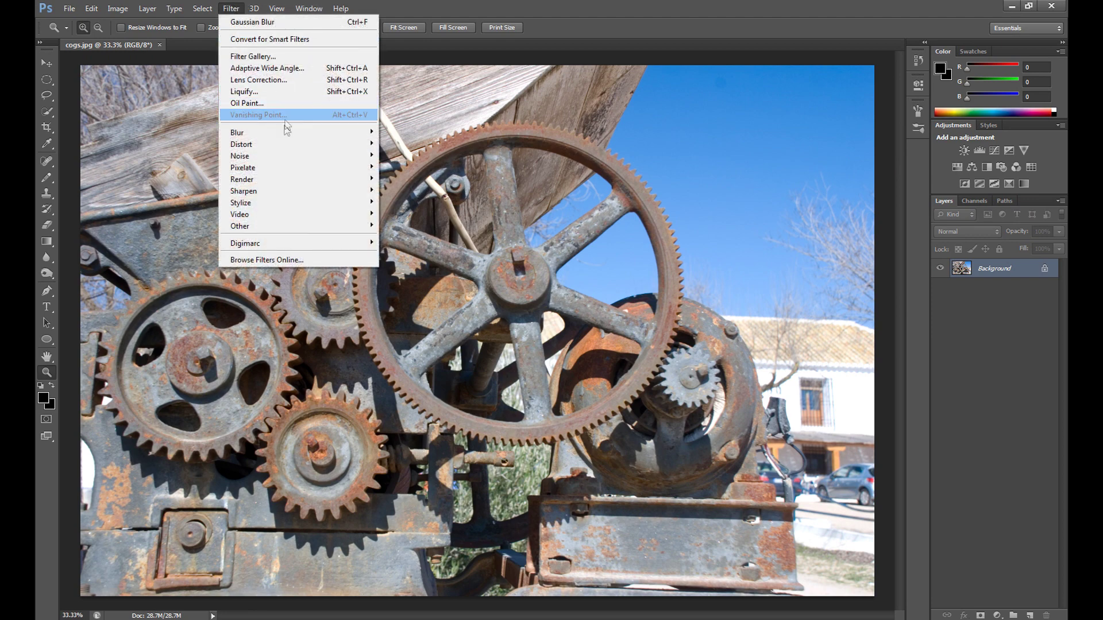
pyautogui.moveTo(283, 132)
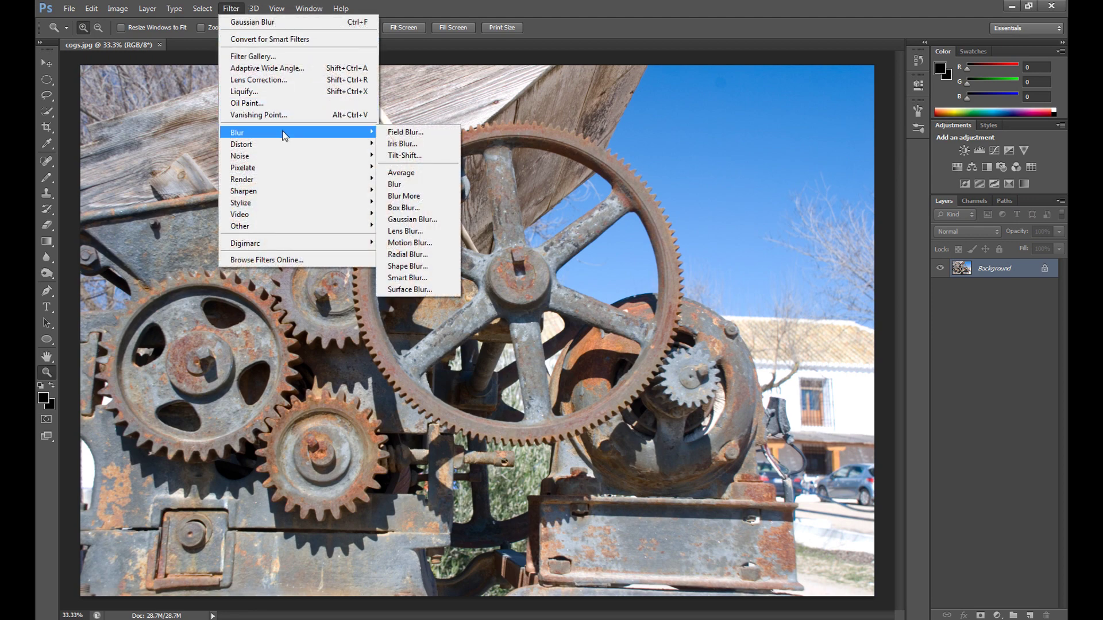
pyautogui.click(412, 219)
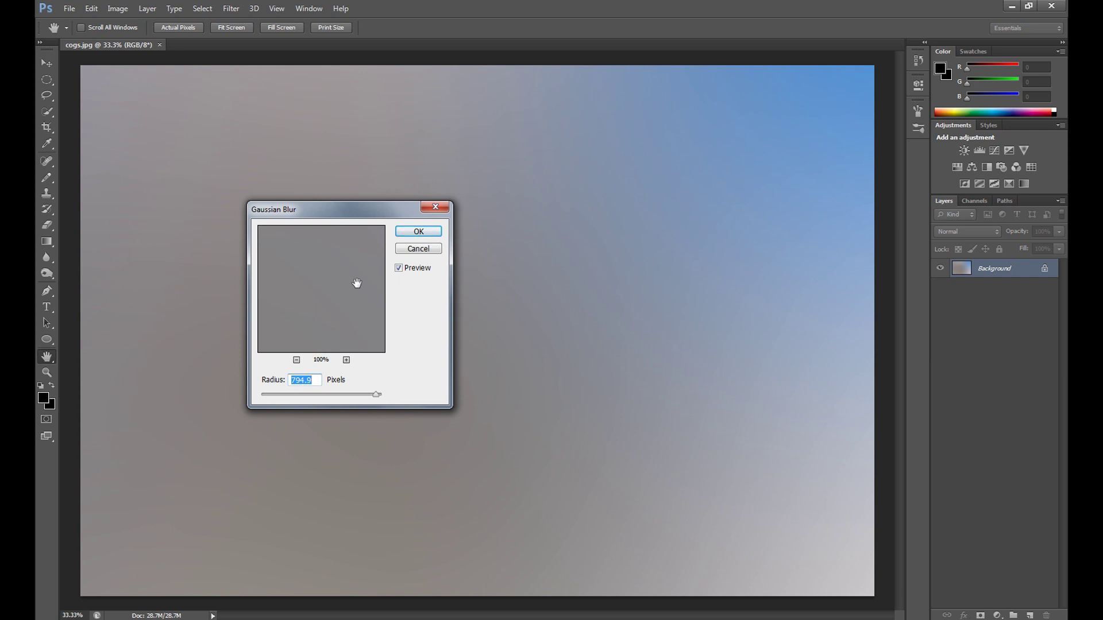
pyautogui.click(418, 231)
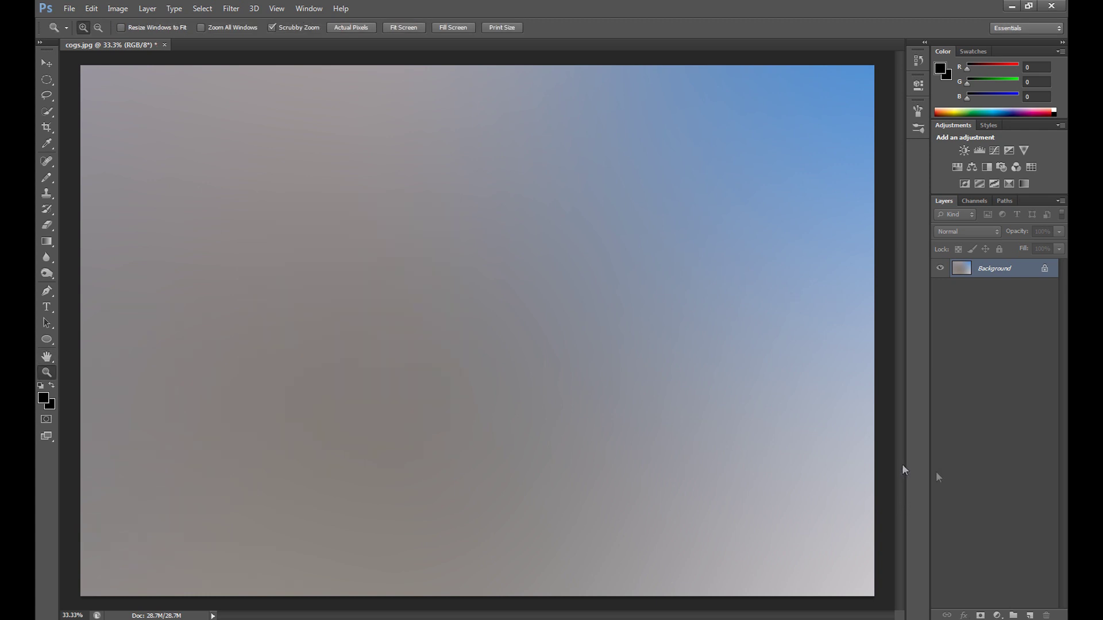
# Add a new empty layer to the Layers panel.
pyautogui.click(998, 616)
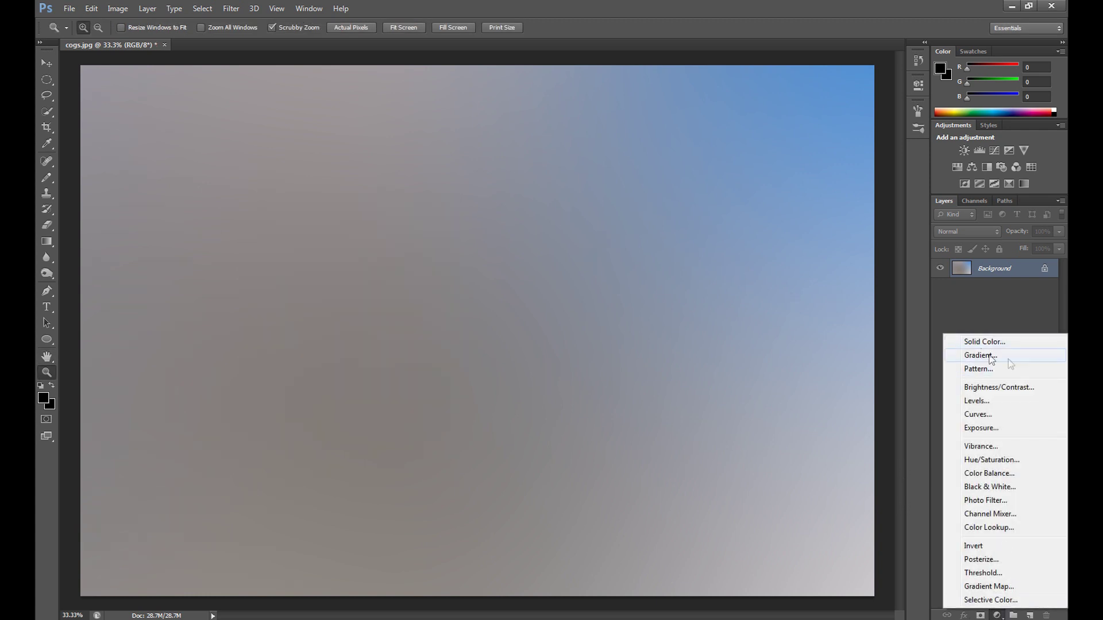
pyautogui.click(917, 376)
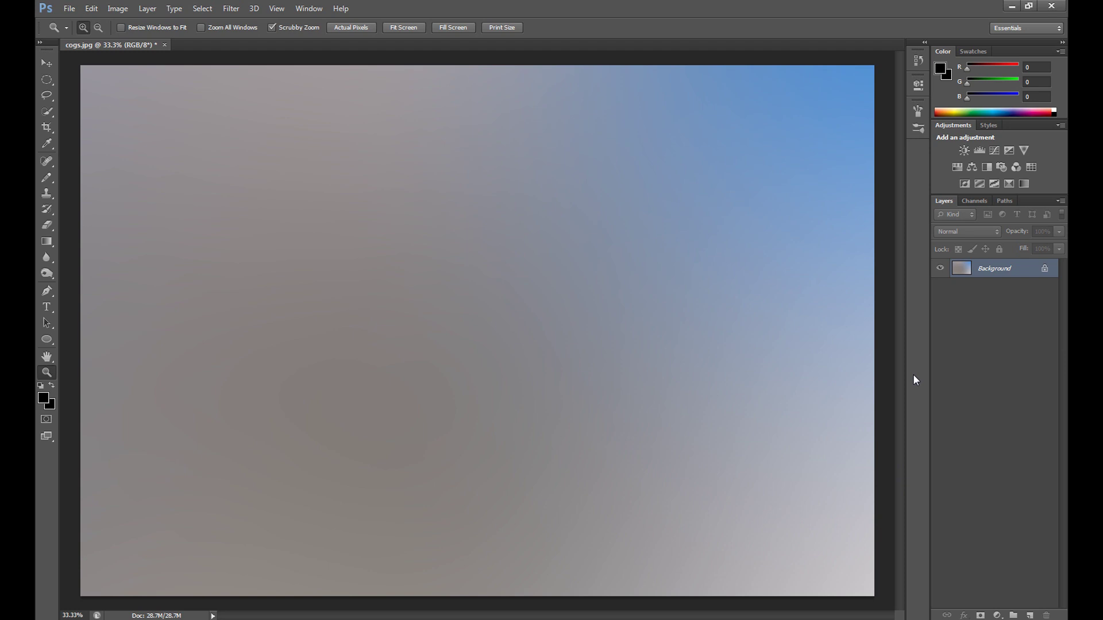
pyautogui.click(1030, 615)
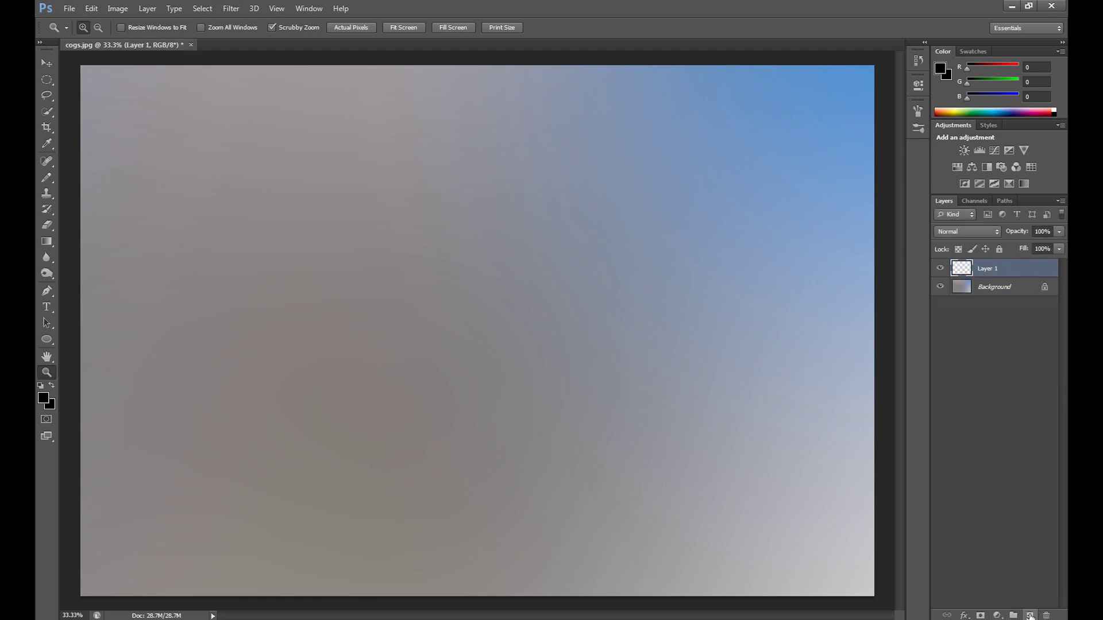
# Add a pale pink #ffbebe Solid Color fill layer, then select the Background layer.
pyautogui.click(997, 615)
pyautogui.click(991, 353)
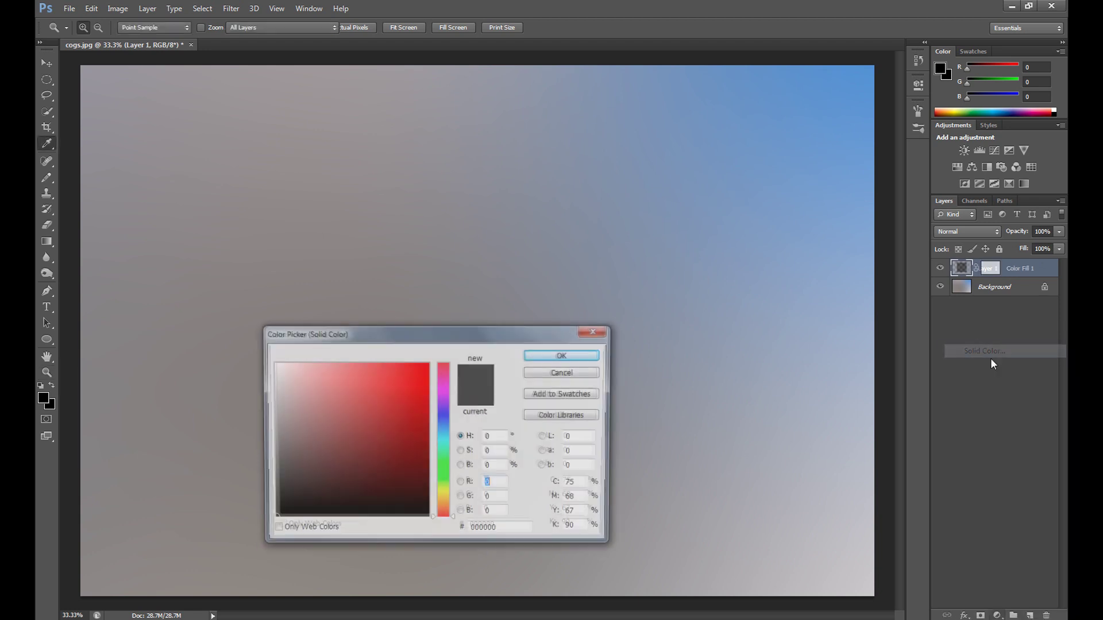
pyautogui.moveTo(333, 410); pyautogui.dragTo(312, 363)
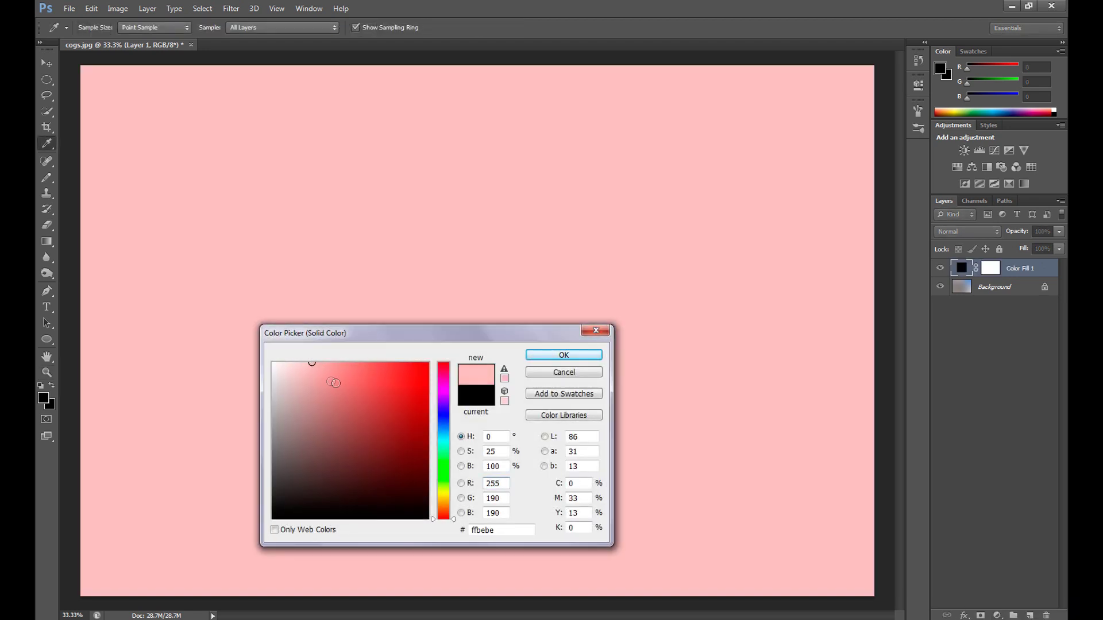
pyautogui.click(560, 355)
pyautogui.click(1003, 288)
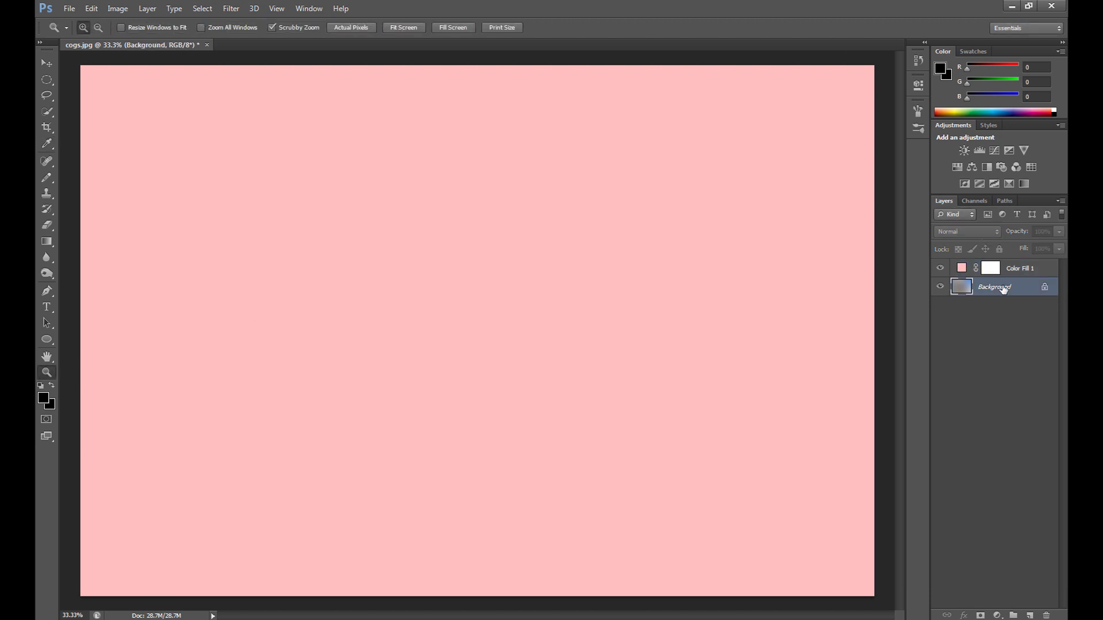
# Duplicate the Background layer and move Background copy above Color Fill 1.
pyautogui.rightClick(1004, 289)
pyautogui.click(989, 312)
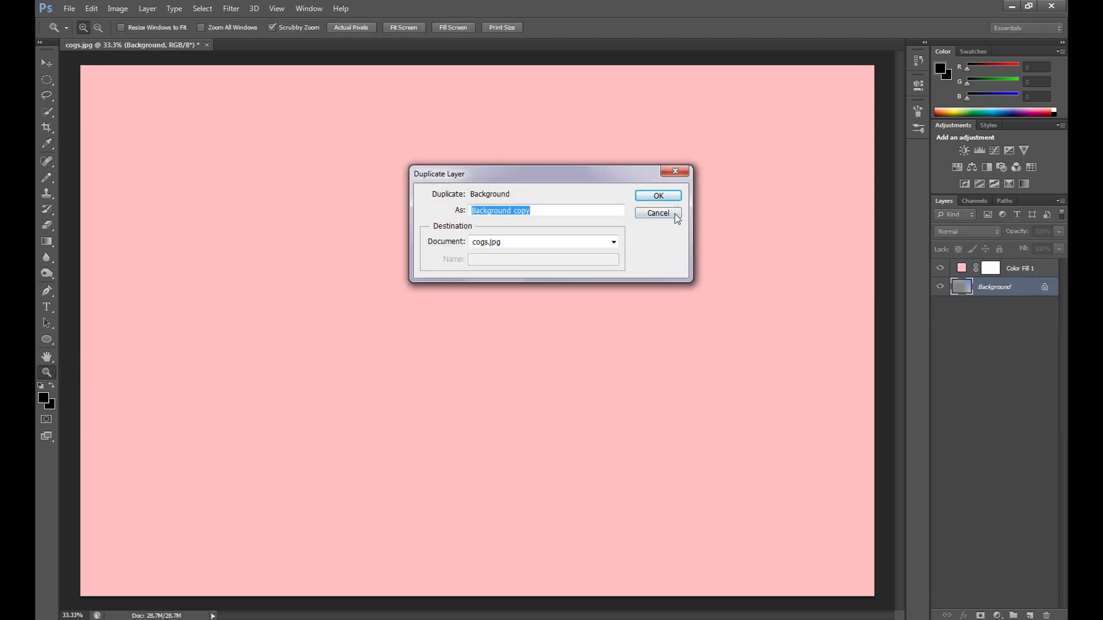
pyautogui.press('Return')
pyautogui.moveTo(991, 290); pyautogui.dragTo(993, 266)
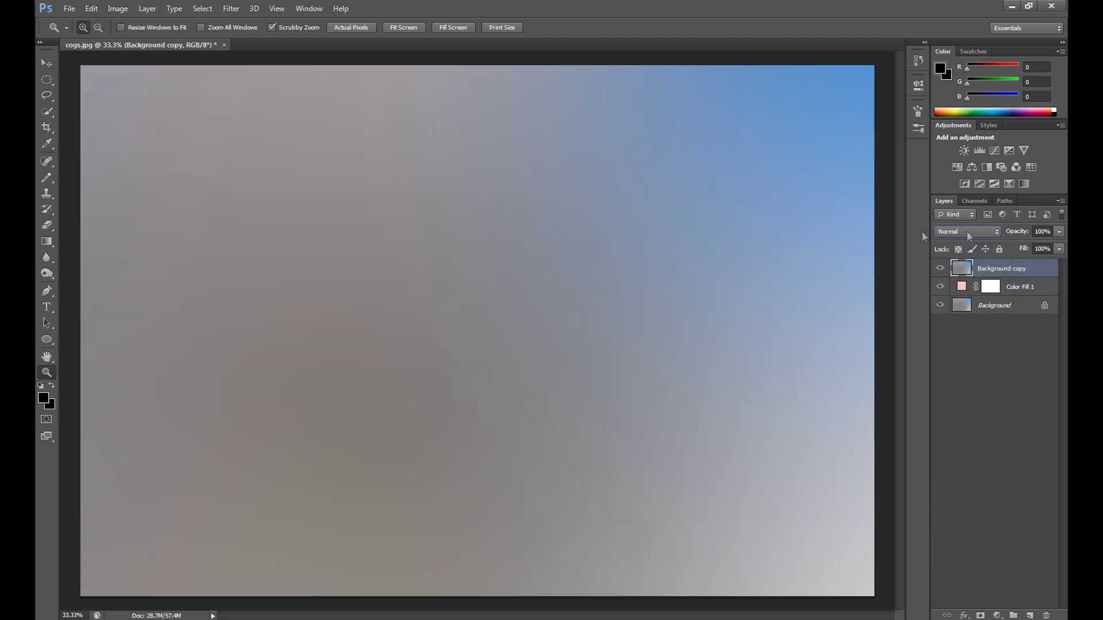
# Set Background copy's blend mode to Overlay after trying Soft Light.
pyautogui.click(968, 232)
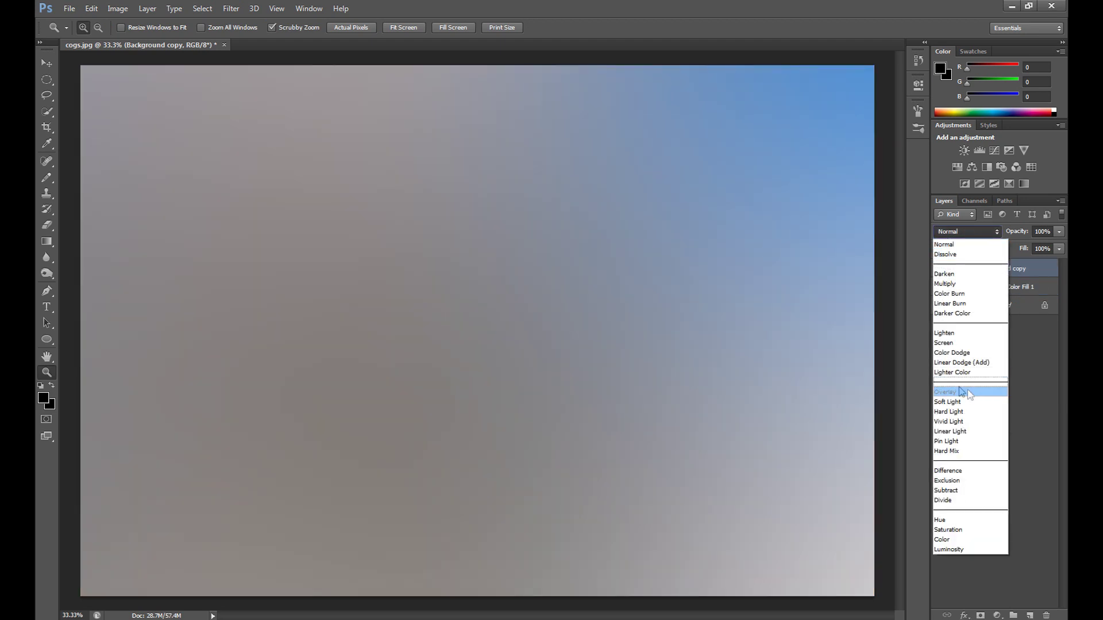
pyautogui.click(973, 404)
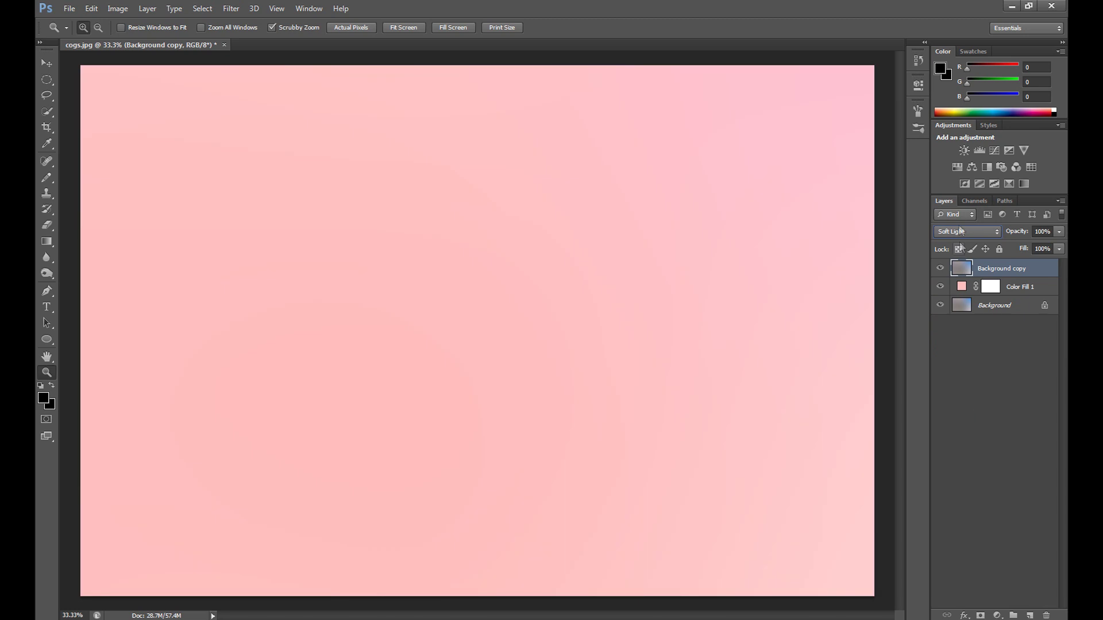
pyautogui.click(966, 233)
pyautogui.click(968, 392)
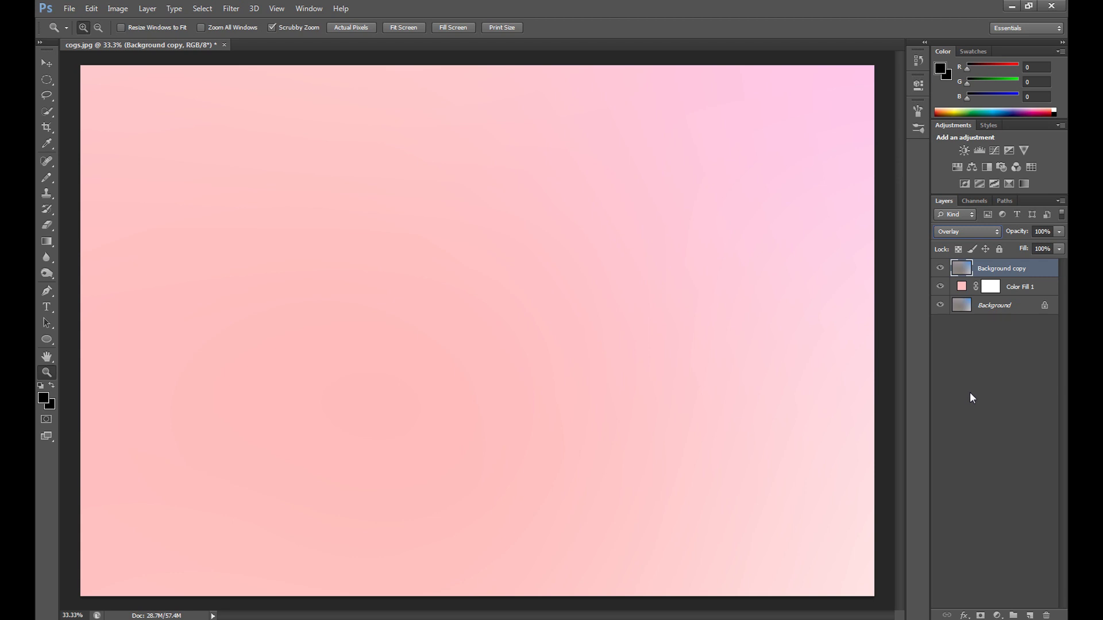
pyautogui.hotkey('ctrl', '-')
# Lower the Background copy layer's opacity to about 70%.
pyautogui.click(1059, 248)
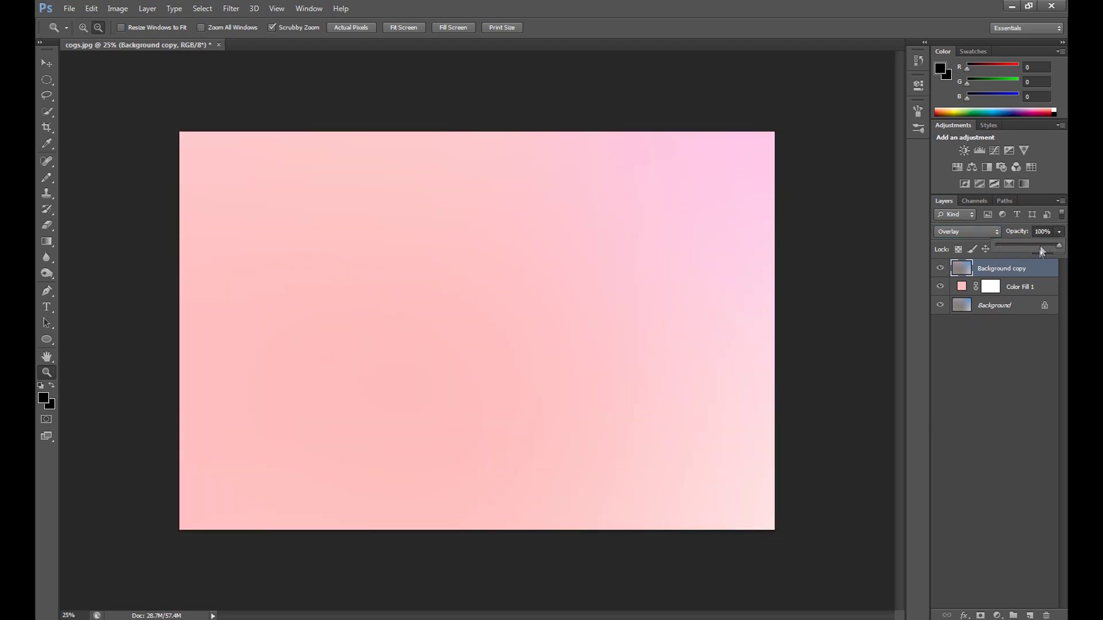
pyautogui.moveTo(1040, 247); pyautogui.dragTo(1037, 248)
pyautogui.click(1061, 234)
# Select the standard Pen tool in Shape drawing mode.
pyautogui.click(40, 293)
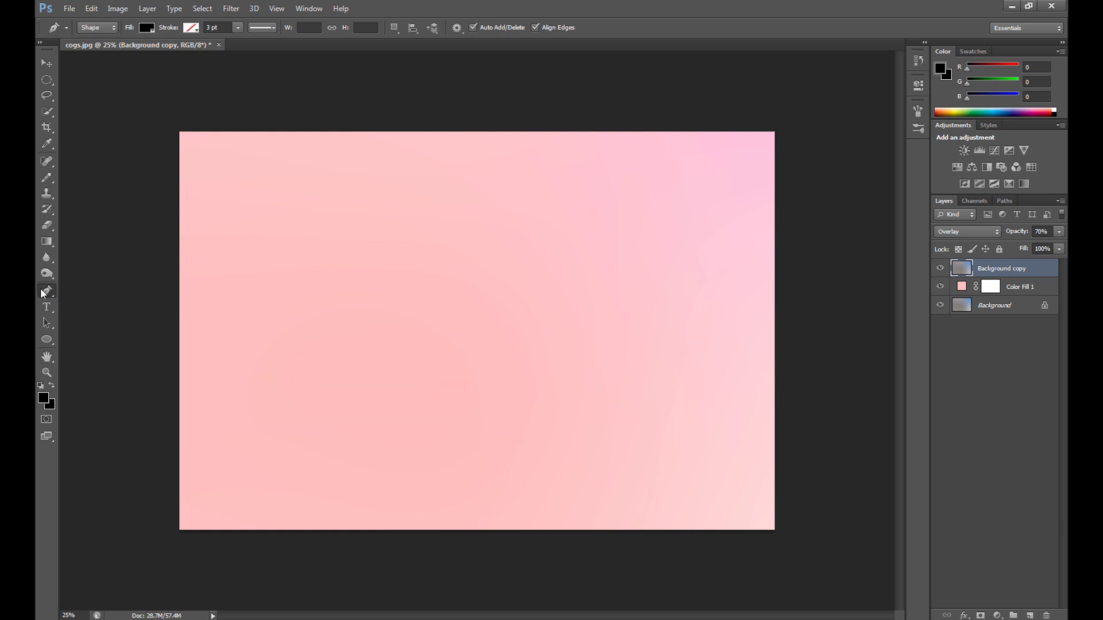
pyautogui.click(43, 293)
pyautogui.click(106, 28)
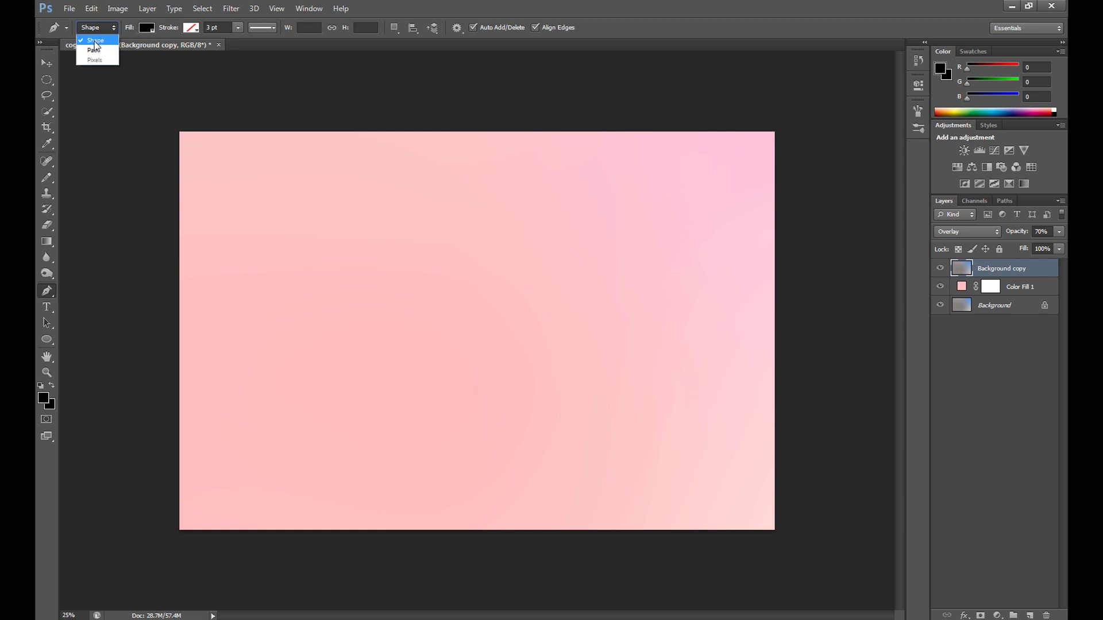
pyautogui.click(114, 30)
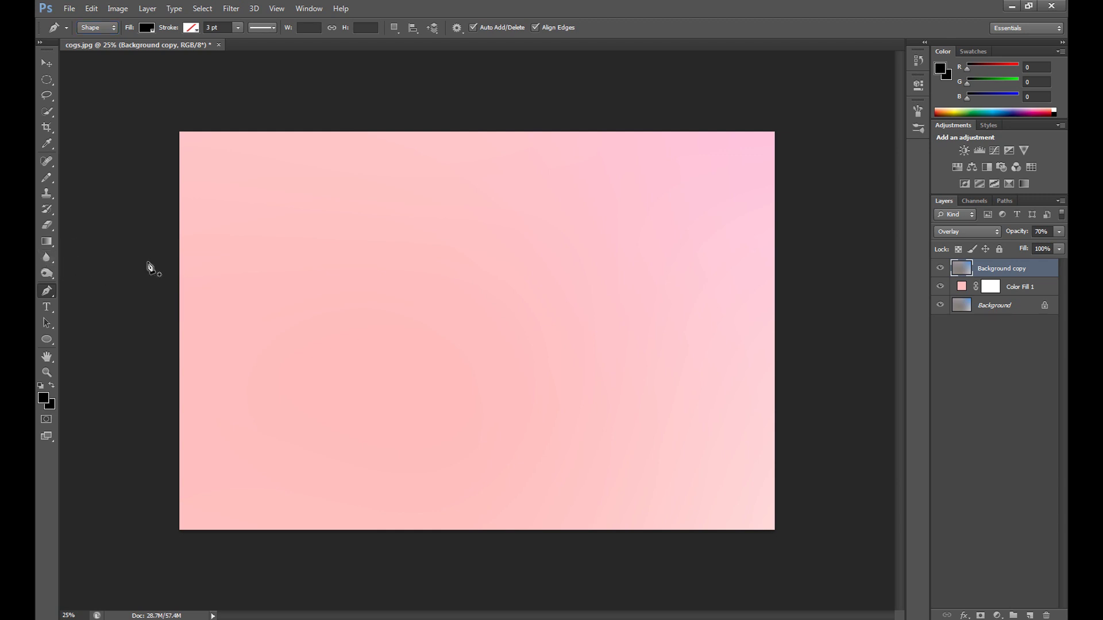
# Draw a closed black wave shape extending past both canvas edges.
pyautogui.click(148, 301)
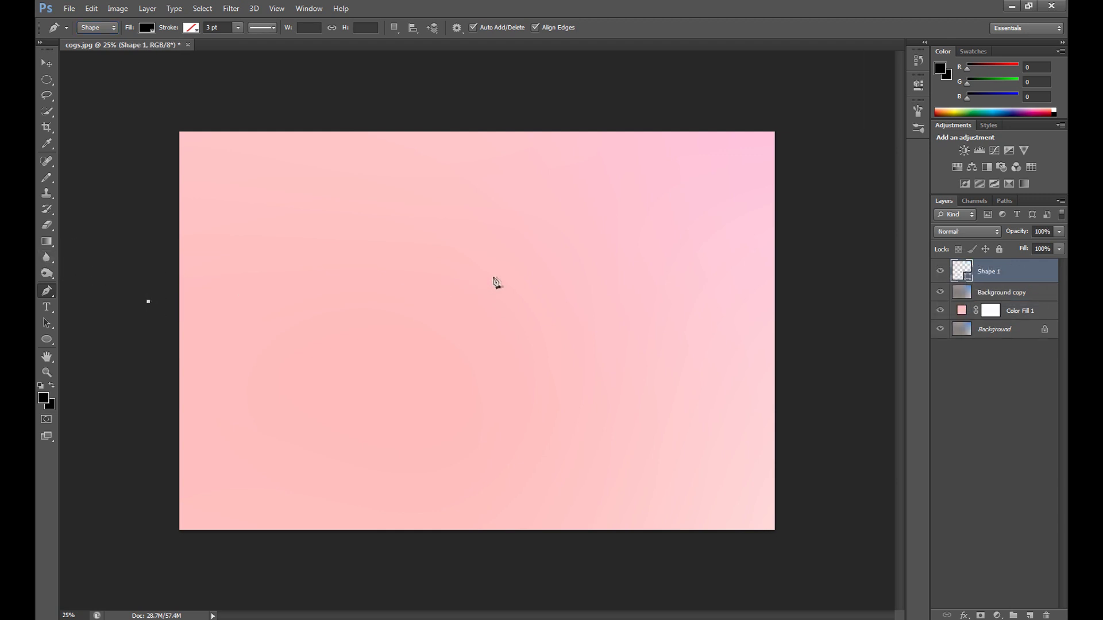
pyautogui.moveTo(529, 281); pyautogui.dragTo(689, 338)
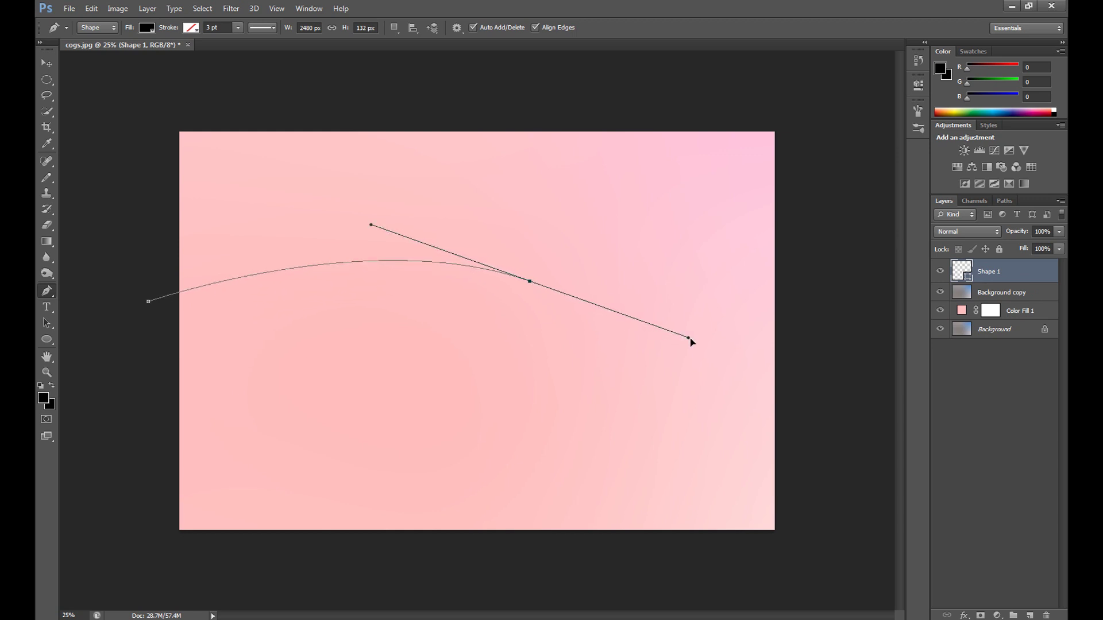
pyautogui.moveTo(812, 345); pyautogui.dragTo(863, 312)
pyautogui.moveTo(380, 336); pyautogui.dragTo(172, 412)
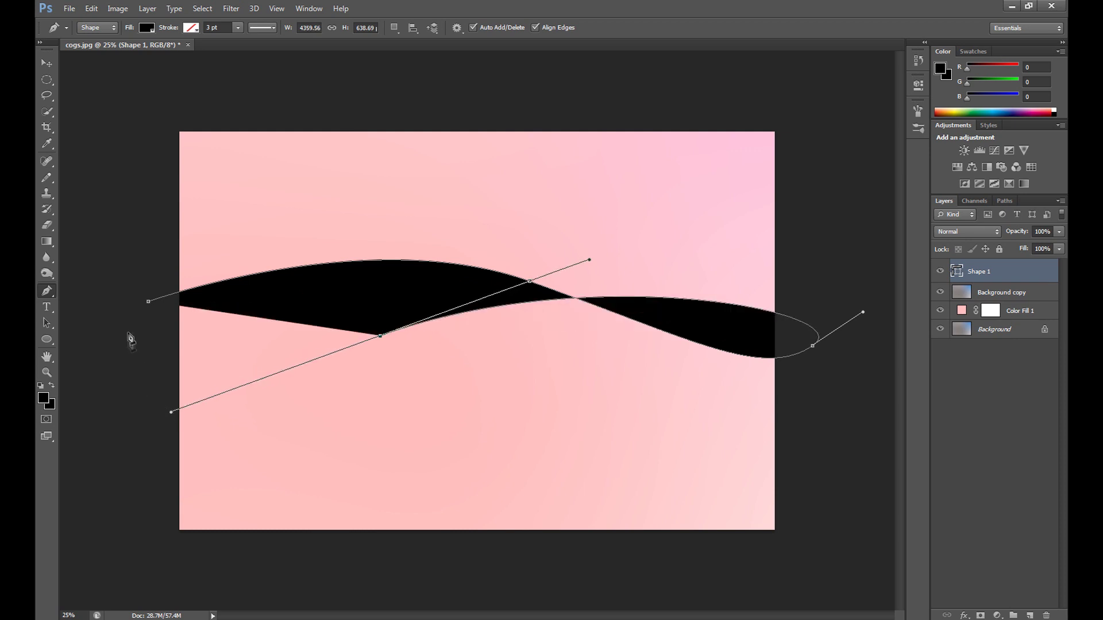
pyautogui.click(131, 290)
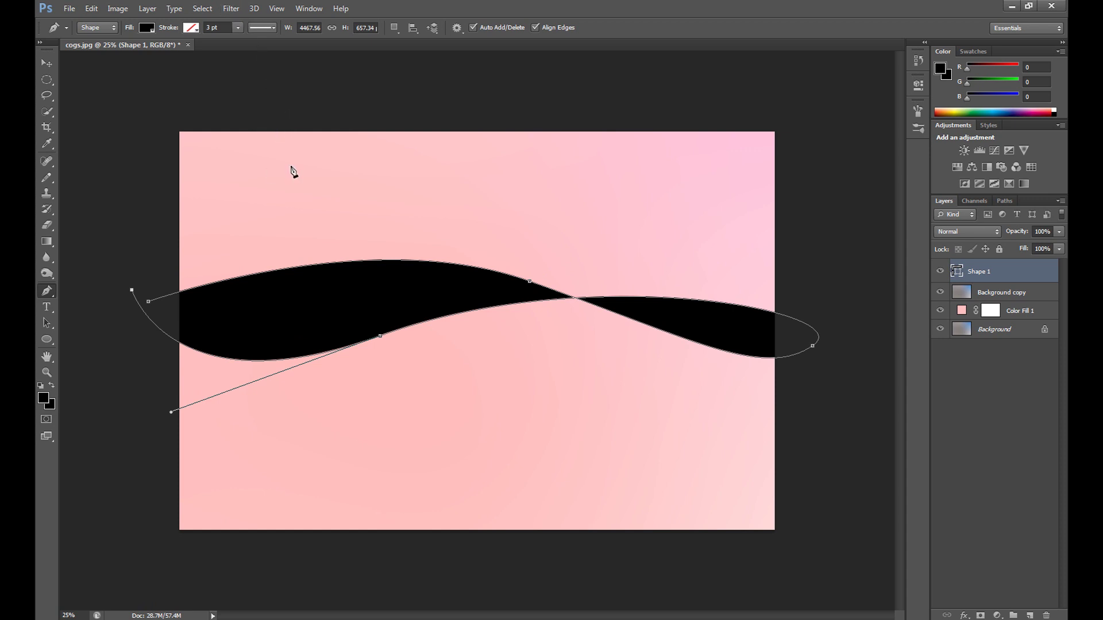
# Open Liquify on the wave, rasterizing the Shape 1 layer.
pyautogui.click(231, 8)
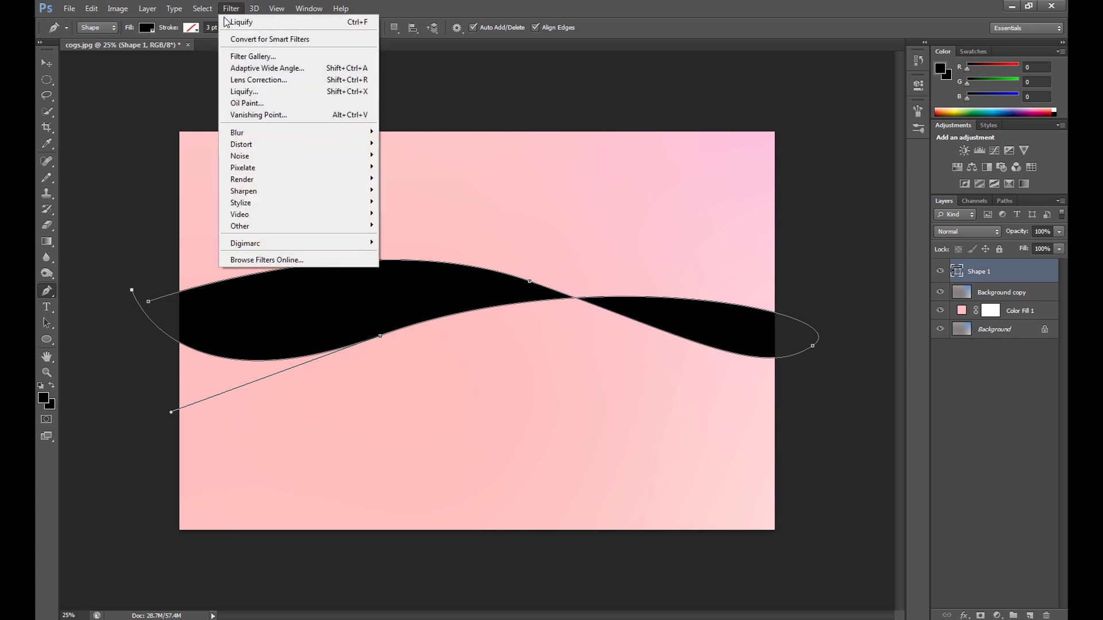
pyautogui.click(276, 91)
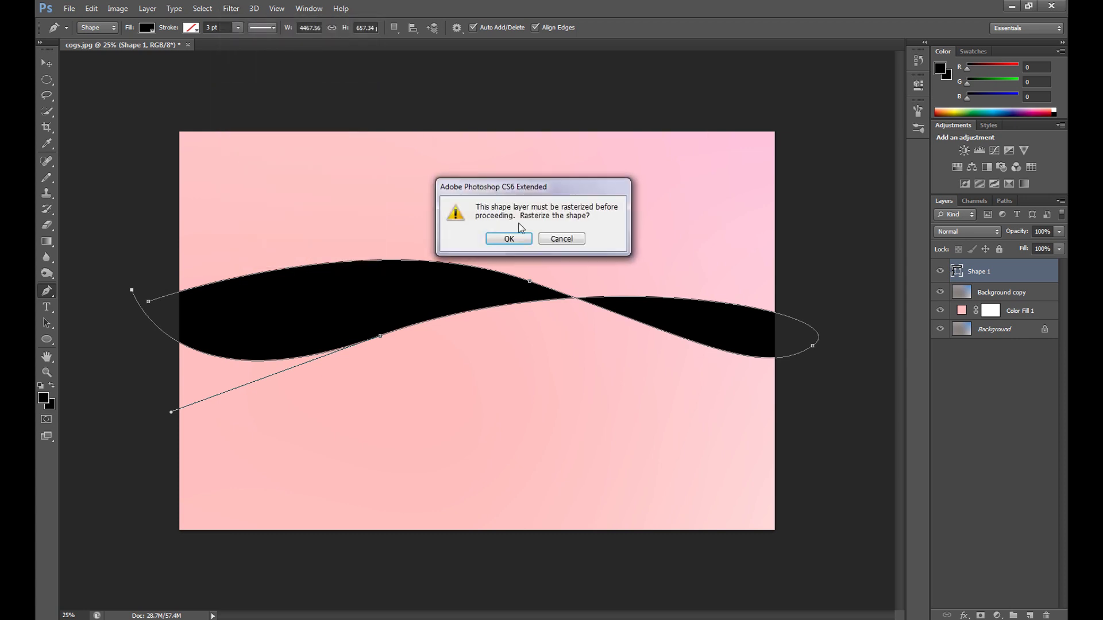
pyautogui.click(525, 241)
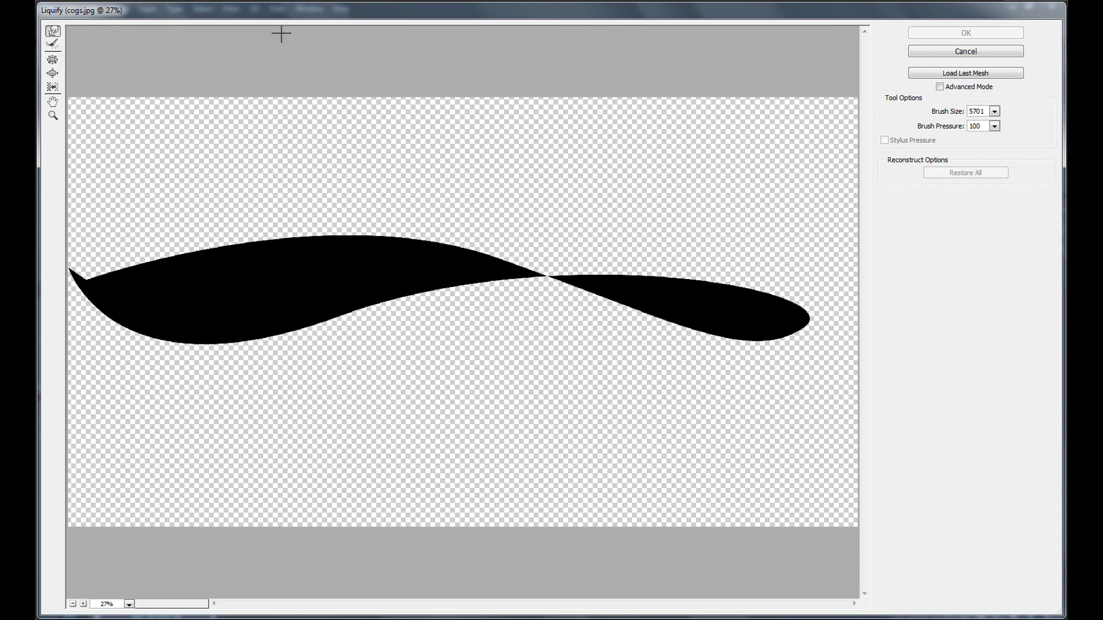
# Forward-warp the wave into a smooth arching ribbon and apply the Liquify.
pyautogui.click(994, 112)
pyautogui.click(994, 112)
pyautogui.moveTo(153, 305); pyautogui.dragTo(119, 340)
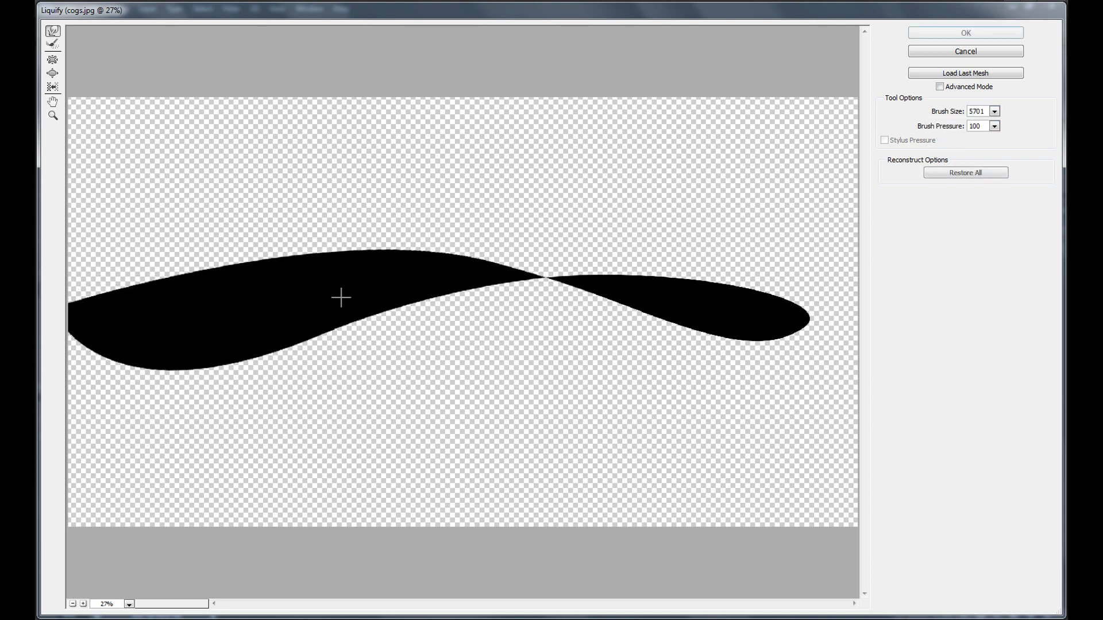
pyautogui.moveTo(340, 295)
pyautogui.mouseDown()
pyautogui.moveTo(369, 256)
pyautogui.moveTo(190, 316)
pyautogui.moveTo(153, 364)
pyautogui.mouseUp()
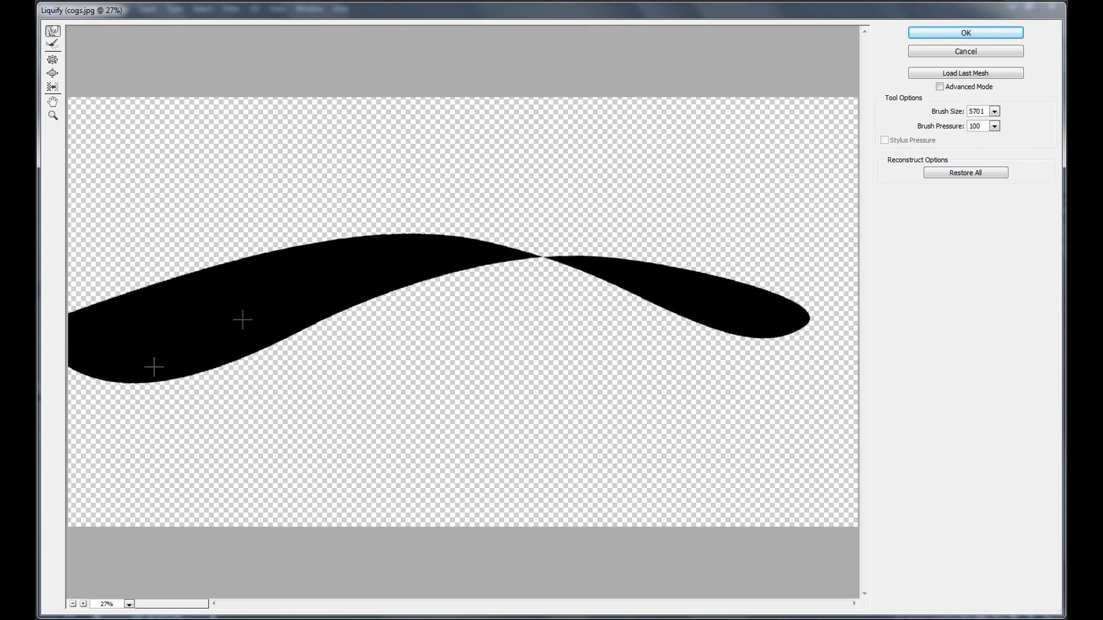
pyautogui.moveTo(362, 261)
pyautogui.mouseDown()
pyautogui.moveTo(190, 300)
pyautogui.moveTo(162, 338)
pyautogui.moveTo(290, 347)
pyautogui.mouseUp()
pyautogui.moveTo(774, 286)
pyautogui.mouseDown()
pyautogui.moveTo(721, 294)
pyautogui.moveTo(742, 291)
pyautogui.moveTo(768, 312)
pyautogui.moveTo(729, 328)
pyautogui.mouseUp()
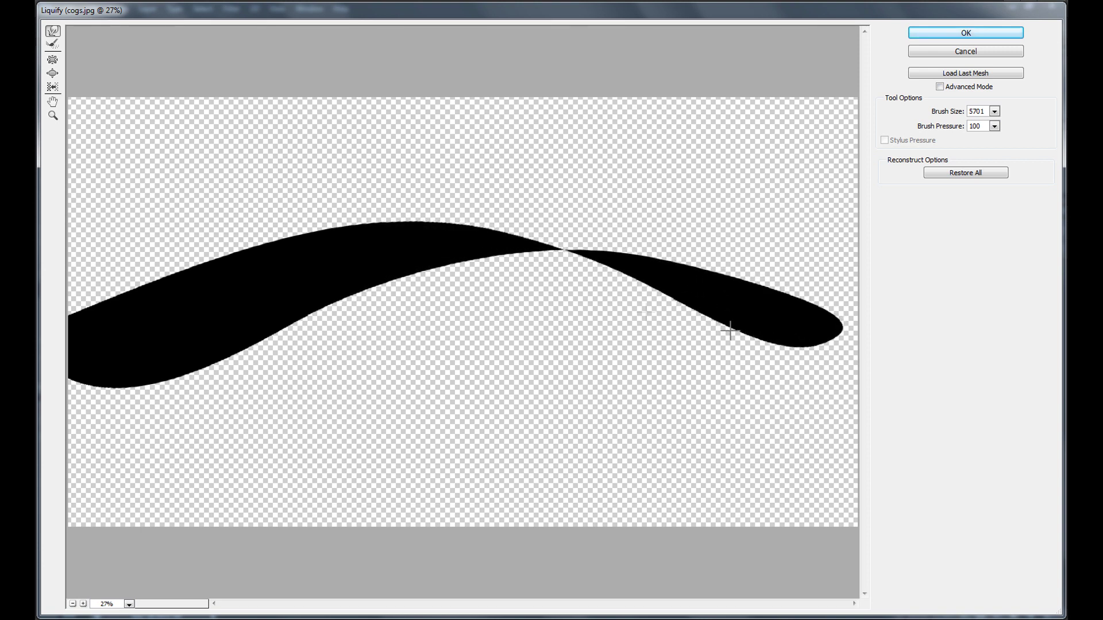
pyautogui.moveTo(443, 229); pyautogui.dragTo(446, 229)
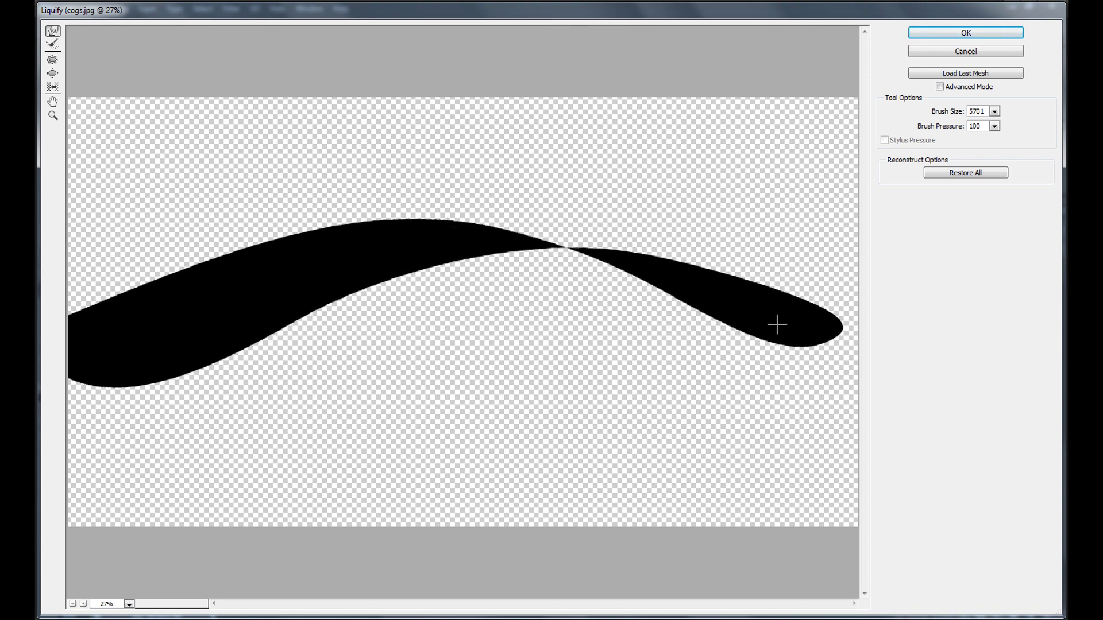
pyautogui.click(964, 34)
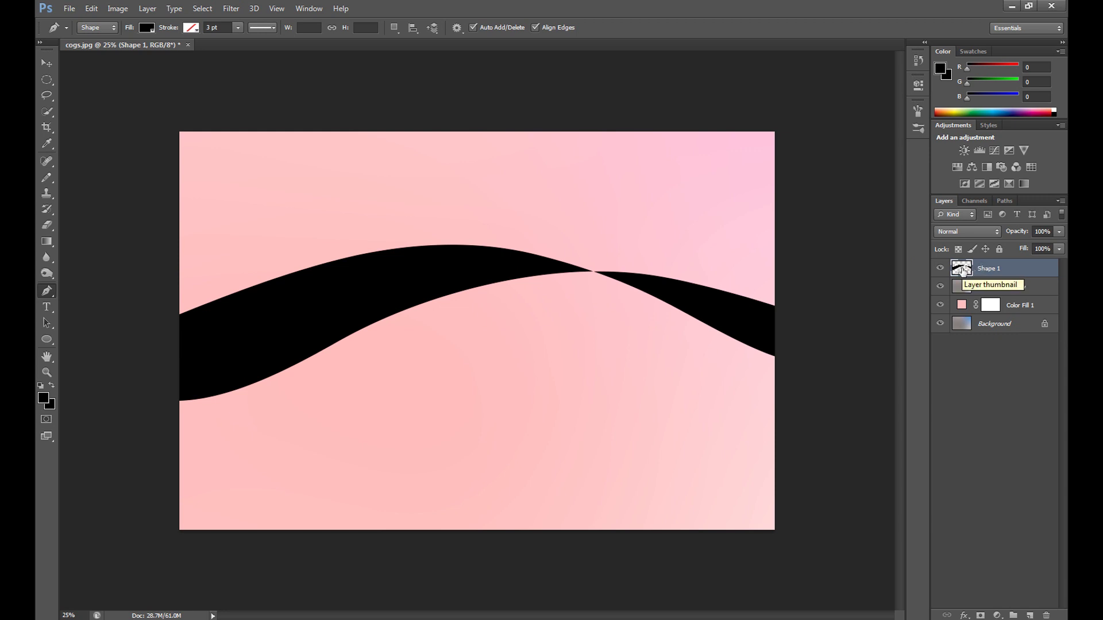
# Give Shape 1 0% fill opacity and a soft Inner Shadow with choke 16.
pyautogui.rightClick(962, 271)
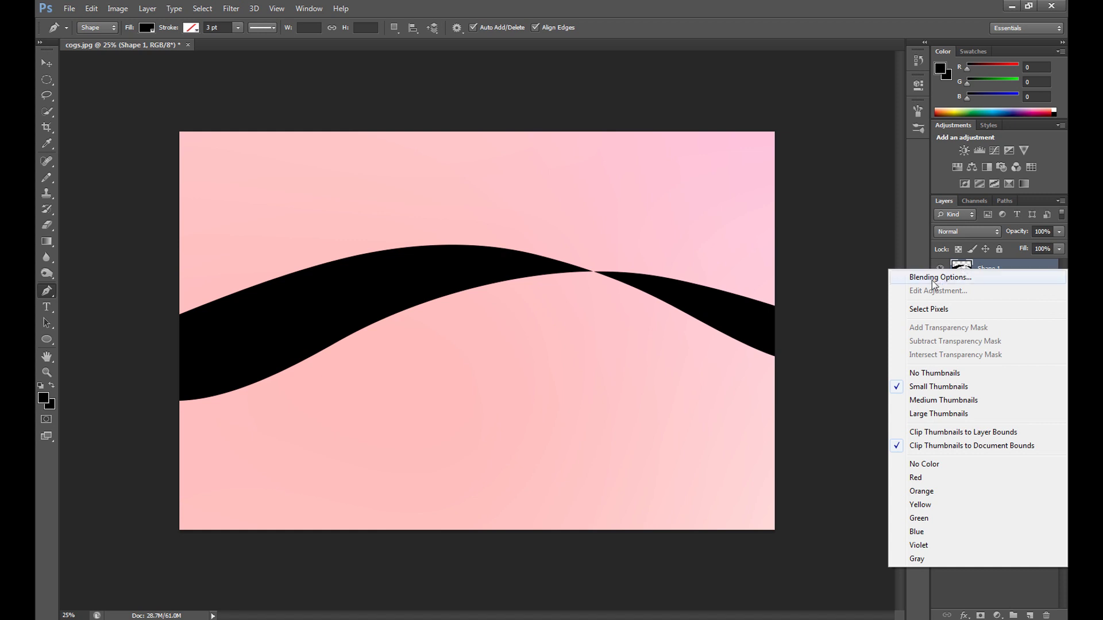
pyautogui.click(932, 278)
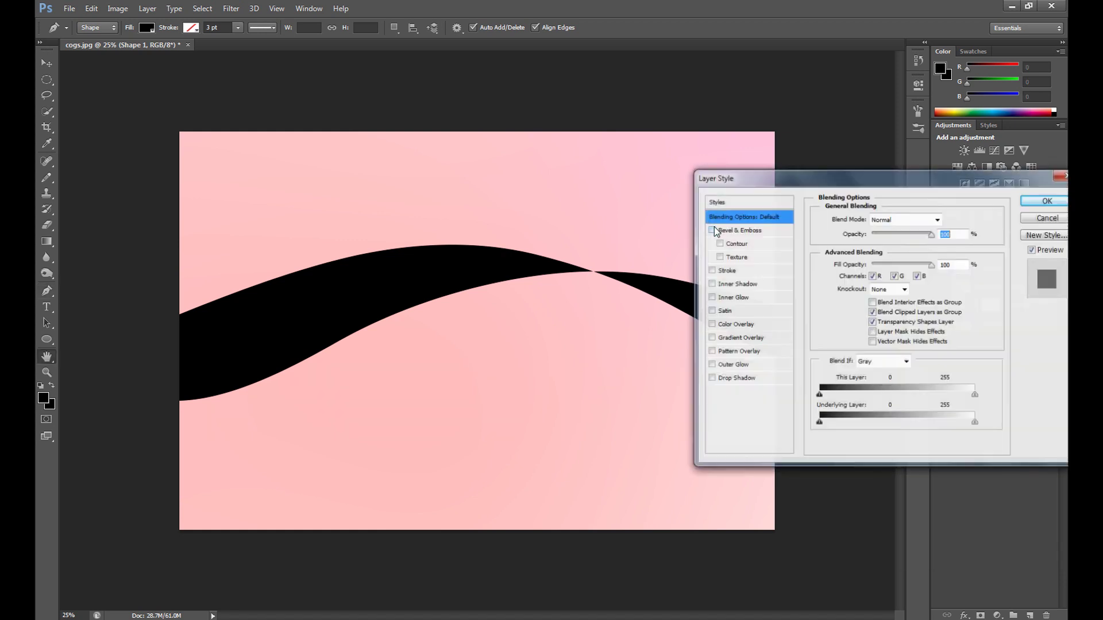
pyautogui.moveTo(887, 264); pyautogui.dragTo(868, 269)
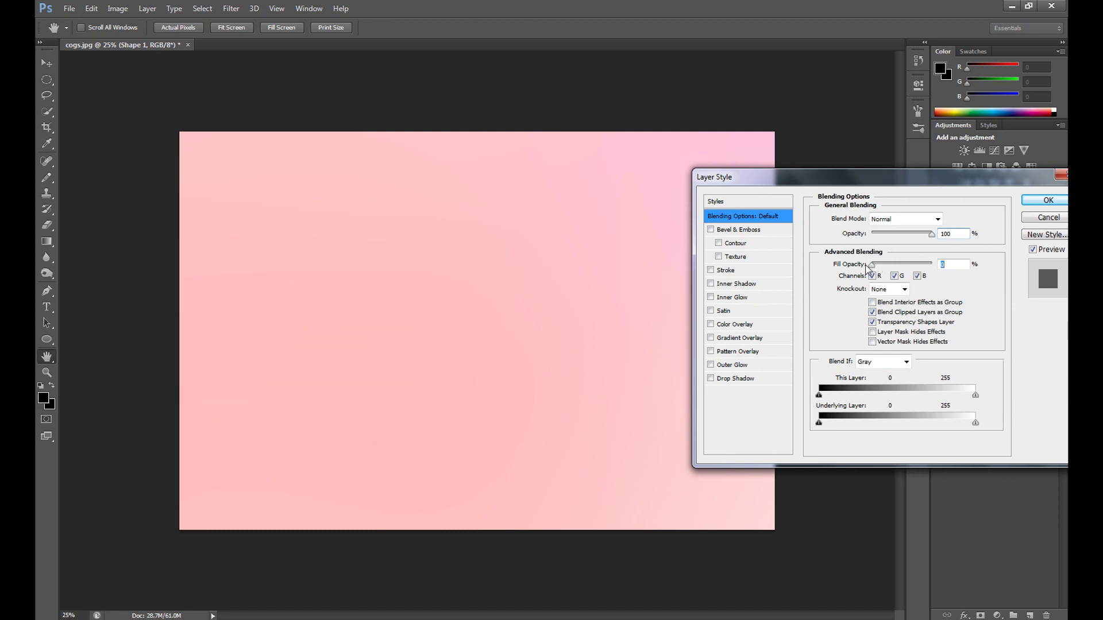
pyautogui.click(736, 286)
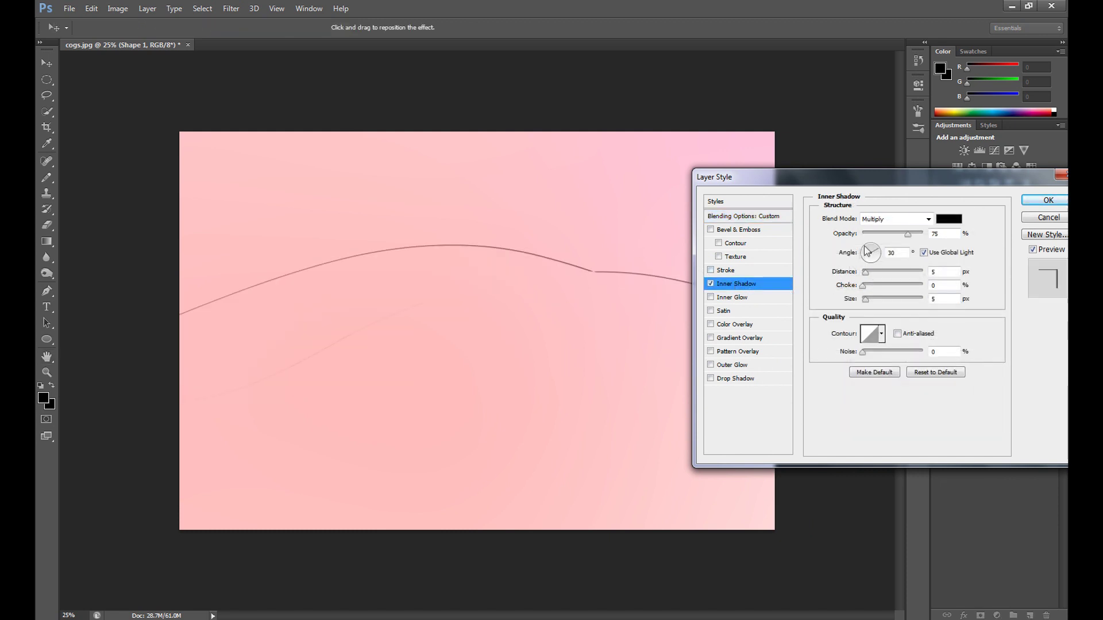
pyautogui.moveTo(866, 272); pyautogui.dragTo(904, 303)
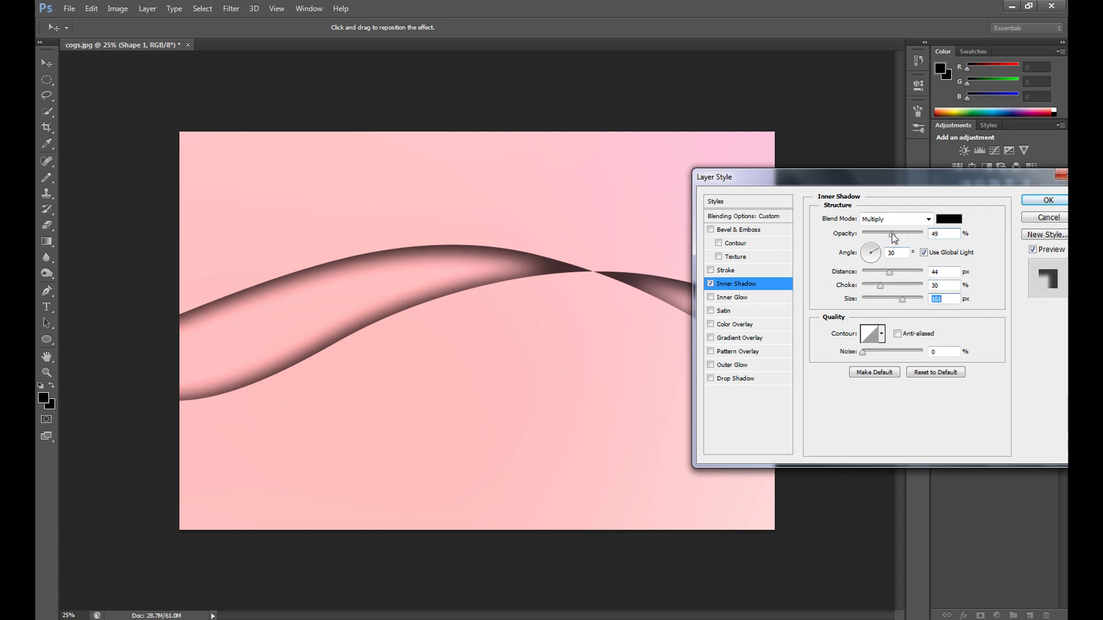
pyautogui.moveTo(894, 238); pyautogui.dragTo(893, 238)
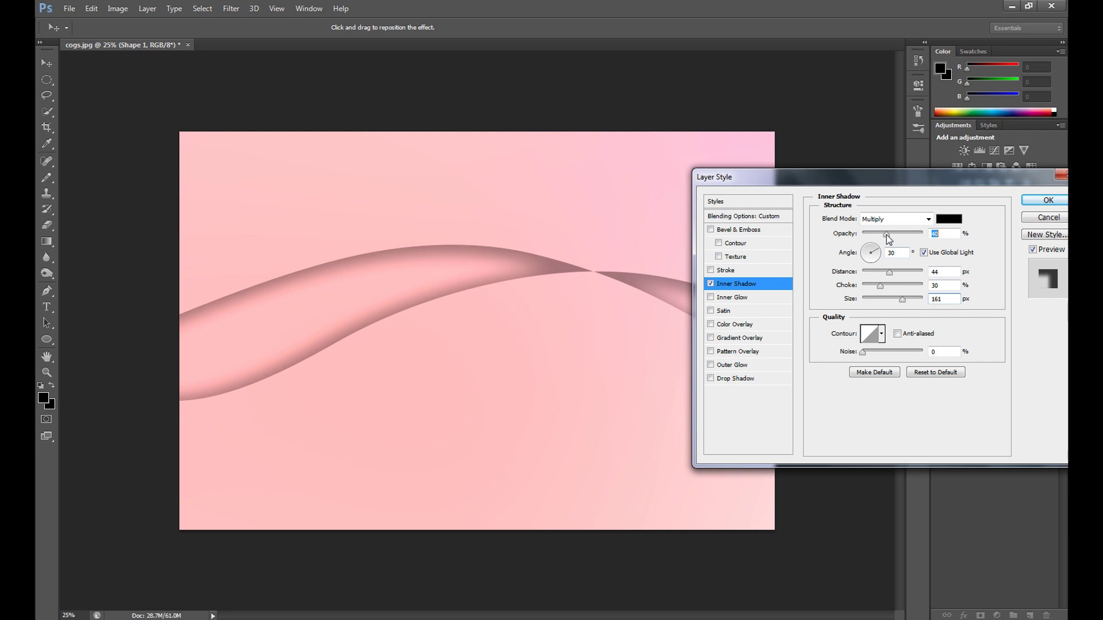
pyautogui.moveTo(878, 289); pyautogui.dragTo(874, 289)
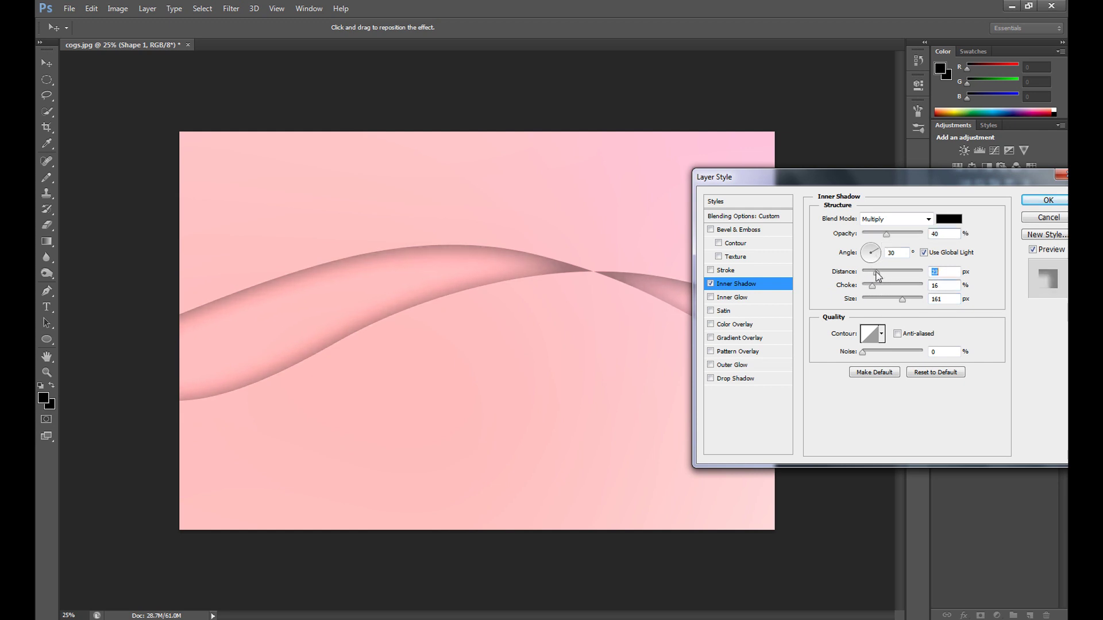
pyautogui.moveTo(869, 277); pyautogui.dragTo(906, 299)
pyautogui.click(1048, 199)
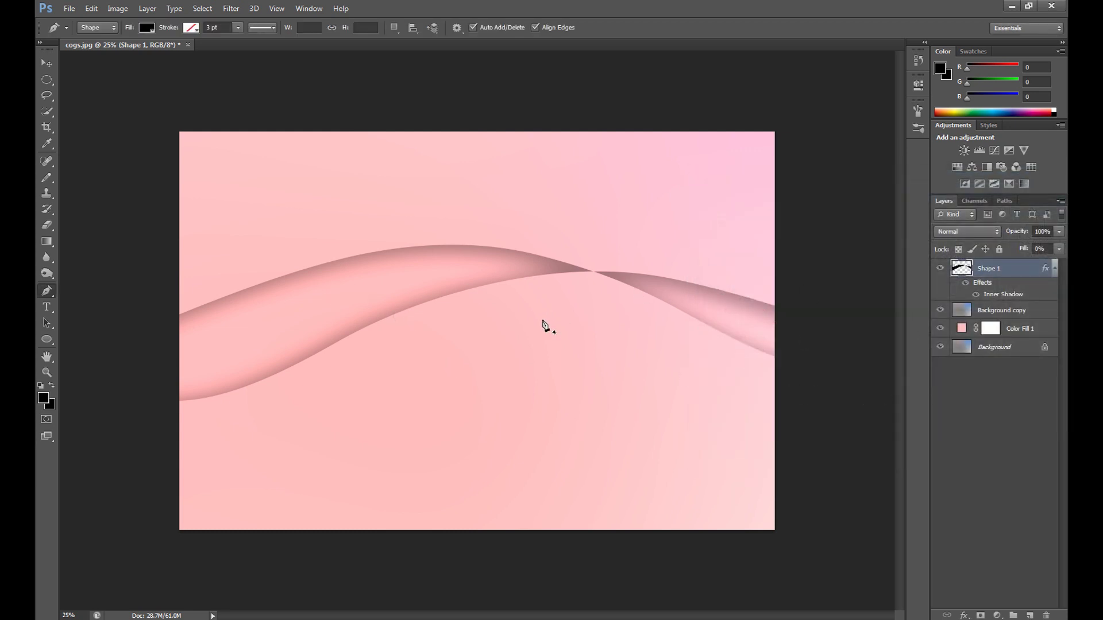
# Start a Free Transform on the wave from the canvas context menu.
pyautogui.click(46, 79)
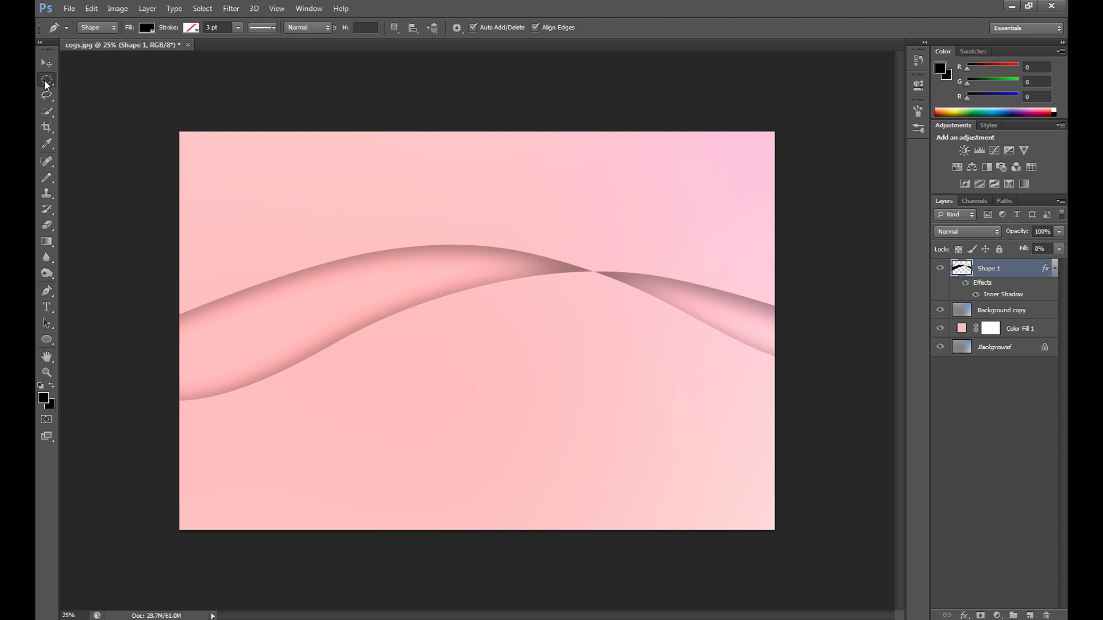
pyautogui.rightClick(366, 284)
pyautogui.click(430, 393)
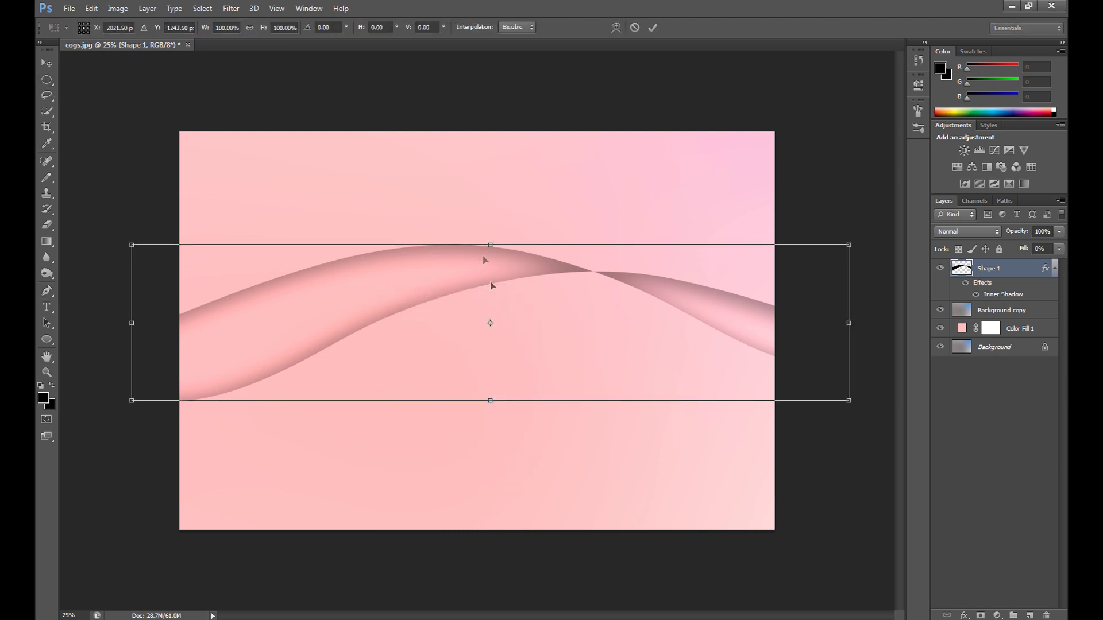
# Flip the ribbon vertically, apply the transform, and raise it to mid-canvas.
pyautogui.moveTo(490, 246); pyautogui.dragTo(490, 485)
pyautogui.moveTo(490, 402); pyautogui.dragTo(492, 328)
pyautogui.click(47, 66)
pyautogui.click(505, 239)
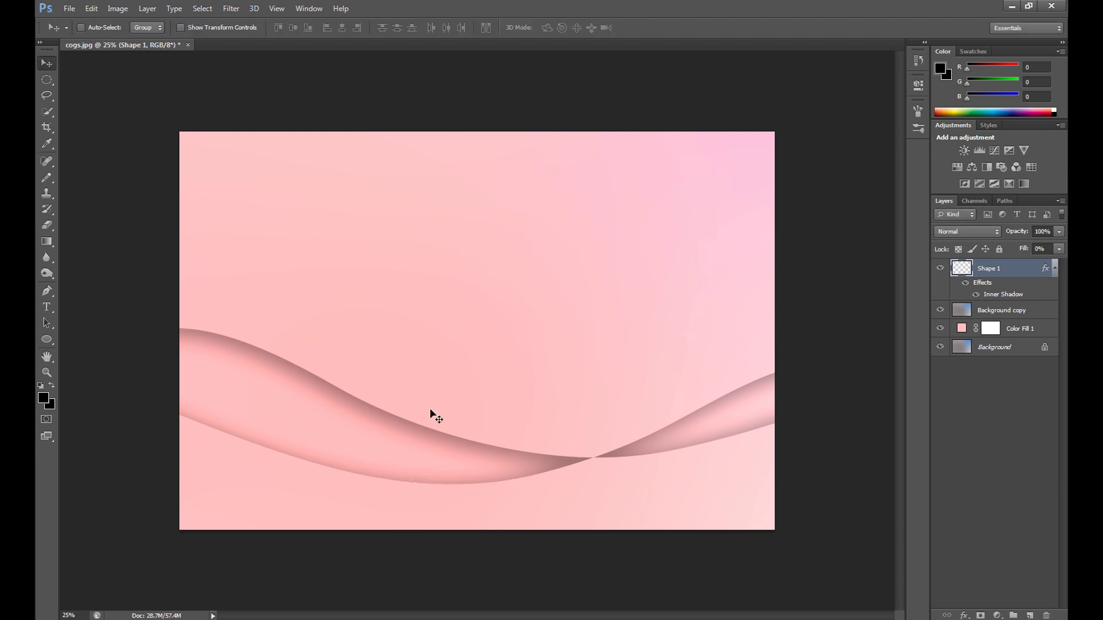
pyautogui.moveTo(431, 419); pyautogui.dragTo(436, 309)
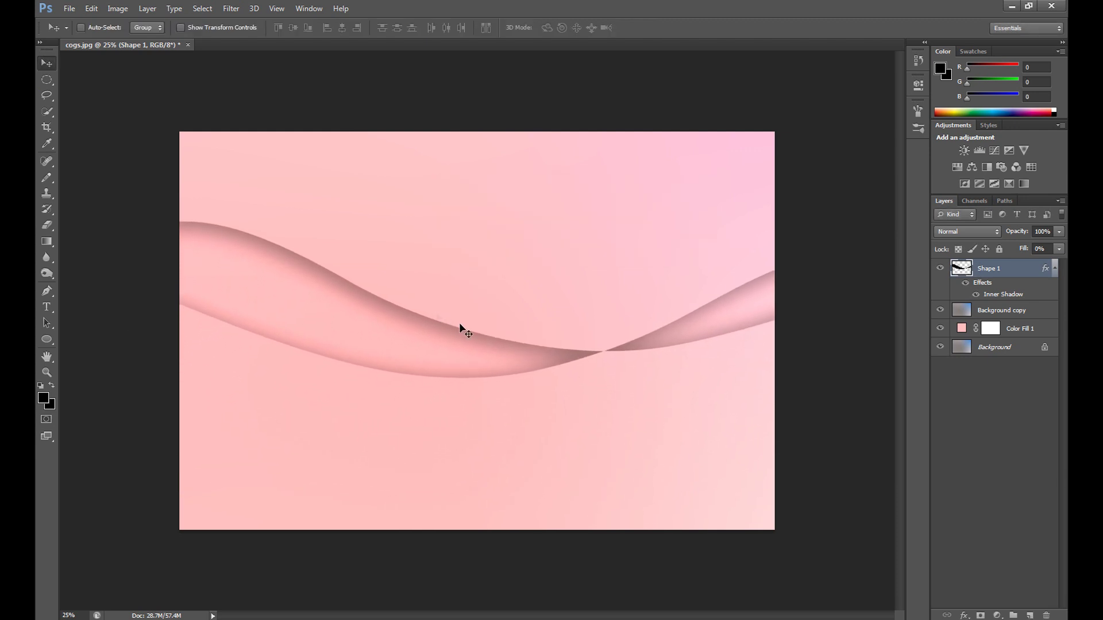
# Duplicate the Shape 1 layer as Shape 1 copy.
pyautogui.press('m')
pyautogui.rightClick(998, 268)
pyautogui.click(864, 188)
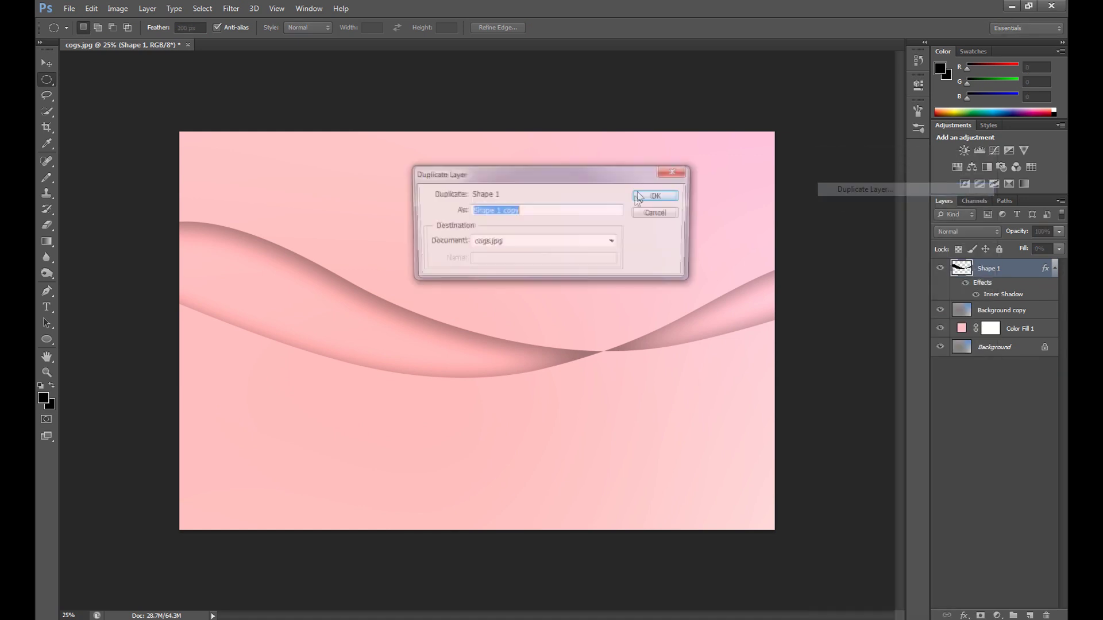
pyautogui.click(652, 192)
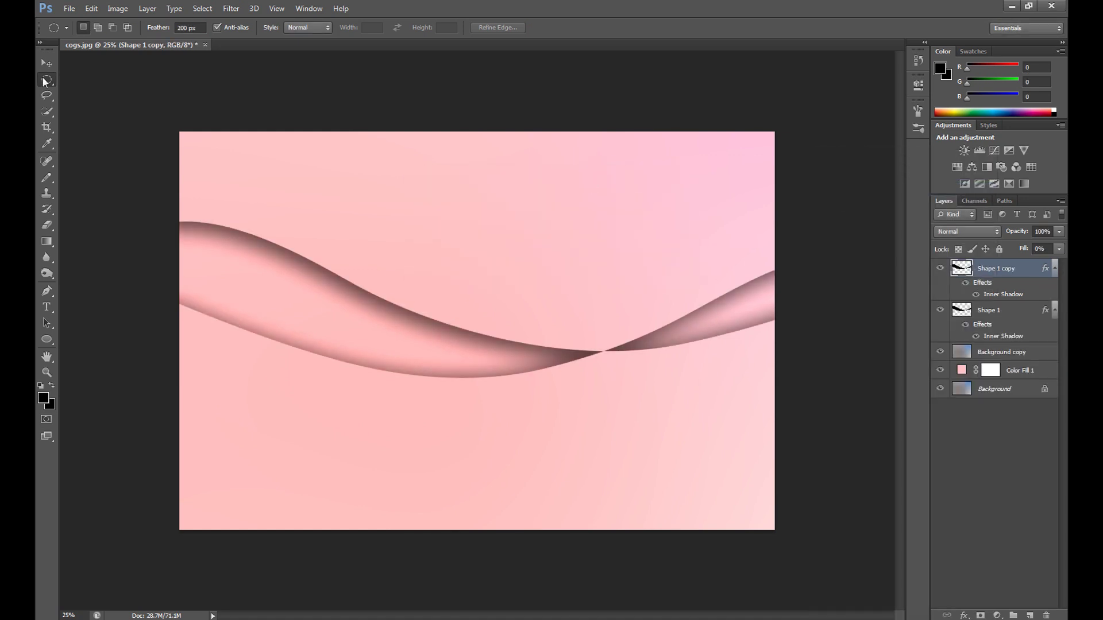
# Flip Shape 1 copy vertically and move it up over the first wave.
pyautogui.rightClick(374, 266)
pyautogui.click(431, 369)
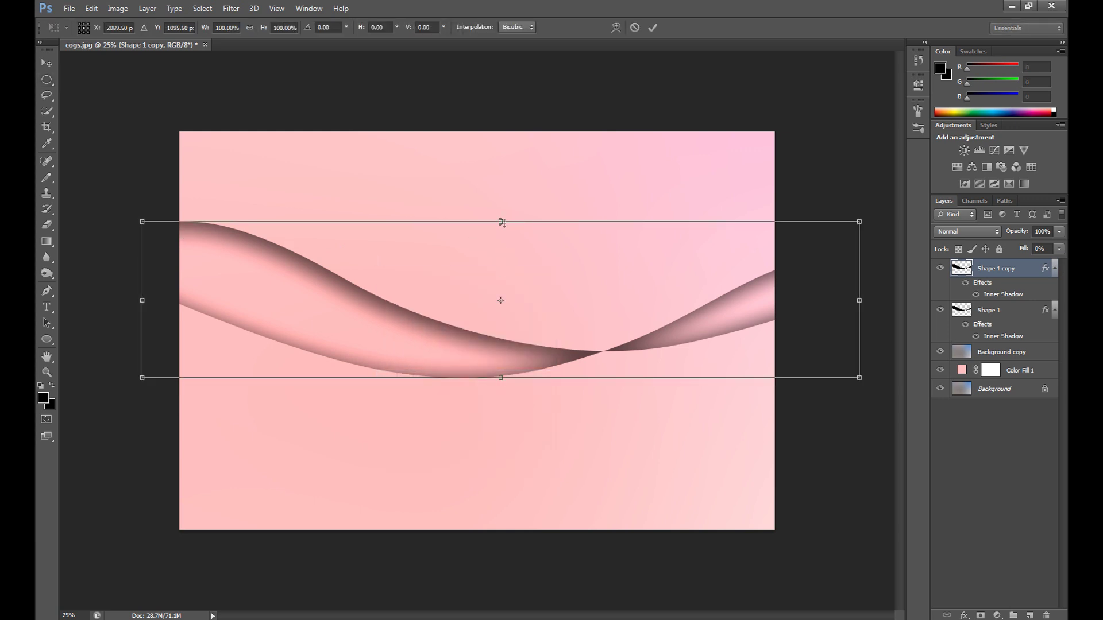
pyautogui.moveTo(501, 223); pyautogui.dragTo(516, 535)
pyautogui.press('v')
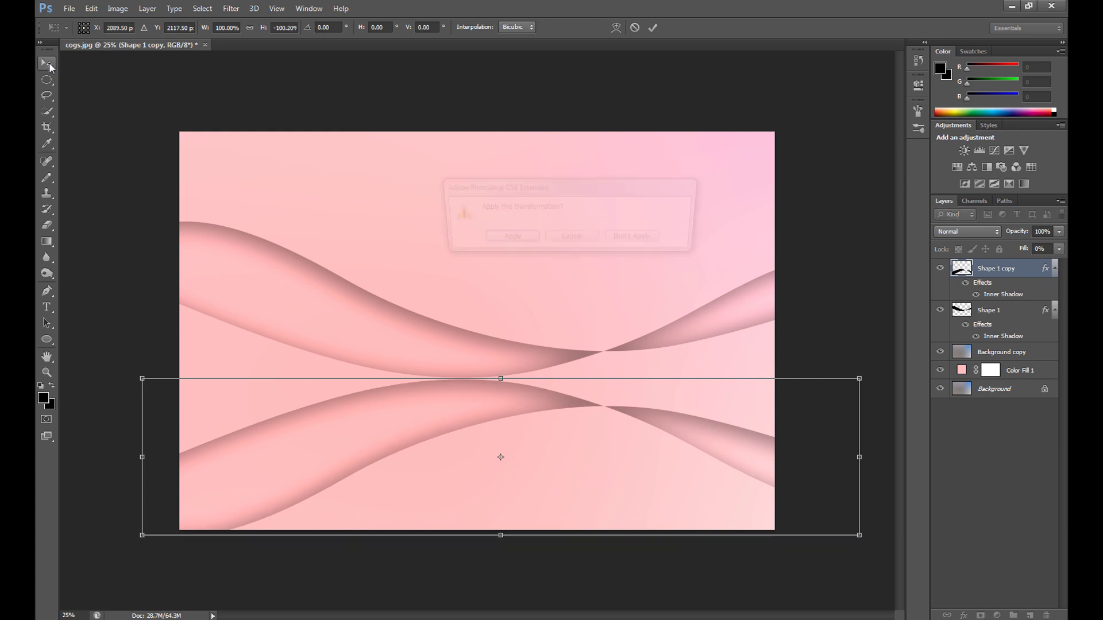
pyautogui.press('Return')
pyautogui.moveTo(480, 421); pyautogui.dragTo(477, 313)
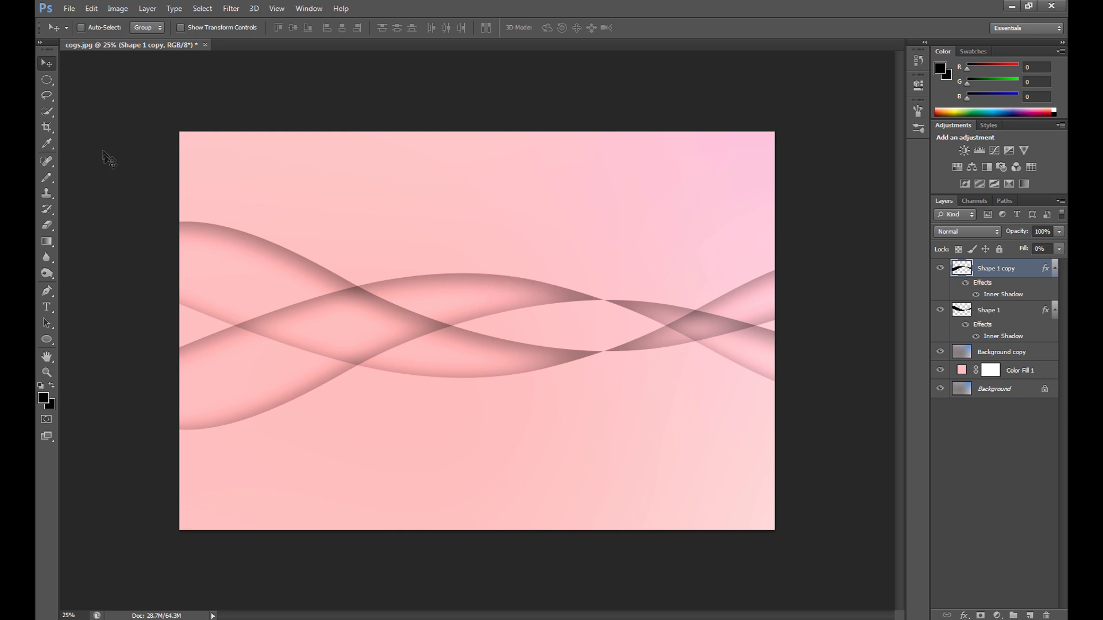
# Mirror the copy horizontally, stretch it across the canvas, and nudge it up about 20 px.
pyautogui.press('m')
pyautogui.rightClick(389, 320)
pyautogui.click(438, 426)
pyautogui.moveTo(146, 351)
pyautogui.mouseDown()
pyautogui.moveTo(567, 351)
pyautogui.moveTo(143, 351)
pyautogui.mouseUp()
pyautogui.moveTo(571, 351); pyautogui.dragTo(850, 352)
pyautogui.click(46, 62)
pyautogui.press('Return')
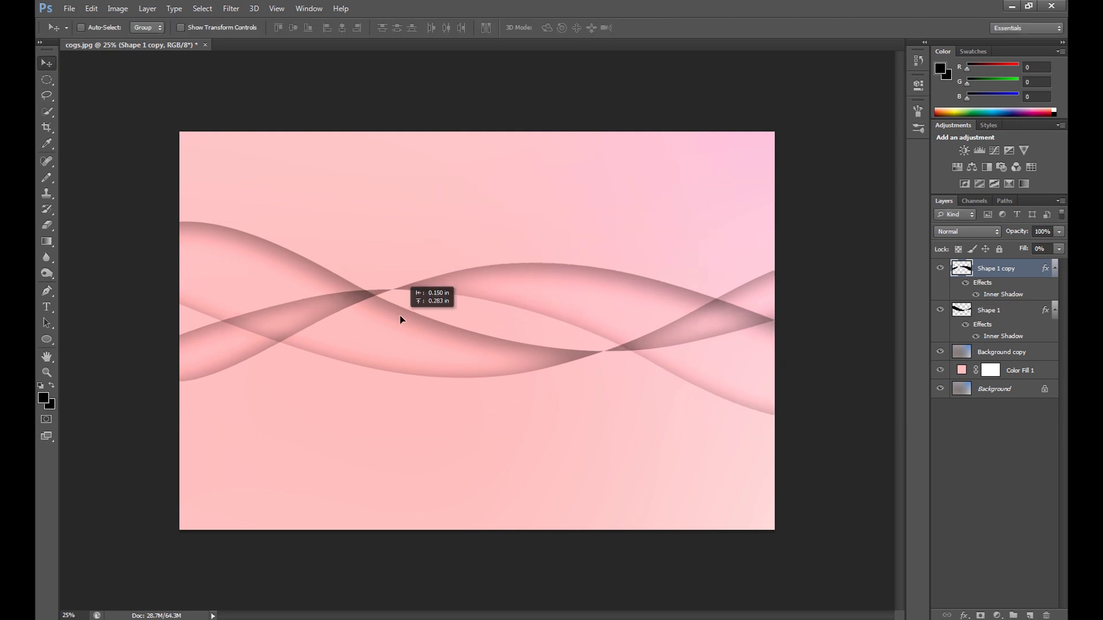
pyautogui.moveTo(400, 316); pyautogui.dragTo(398, 307)
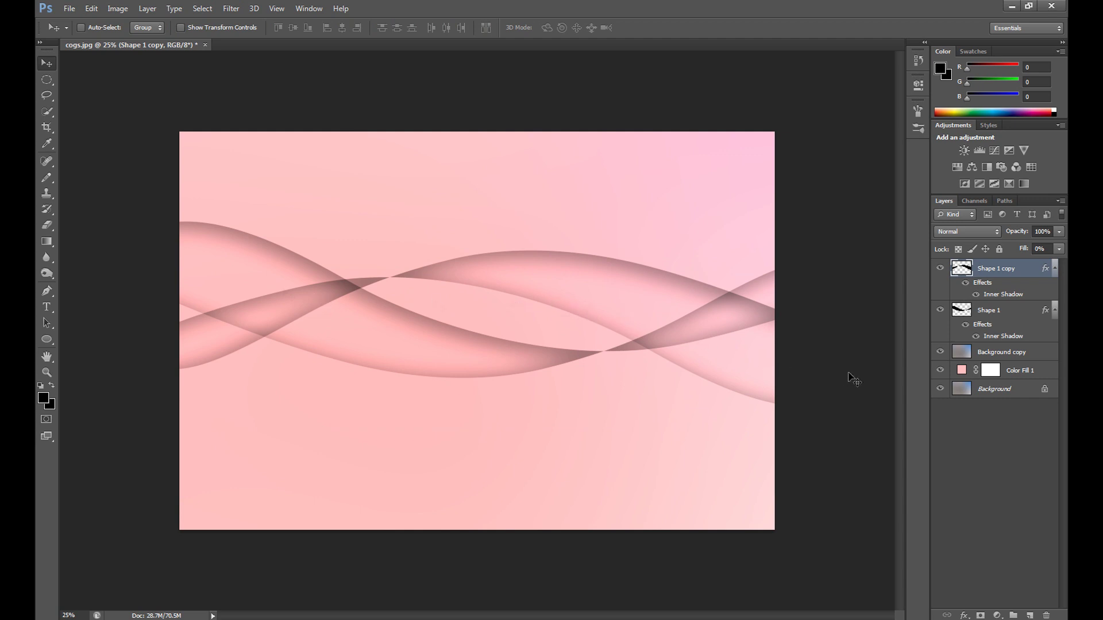
pyautogui.rightClick(995, 274)
# Duplicate Shape 1 copy as Shape 1 copy 2, flip it, and shift it upward.
pyautogui.click(873, 190)
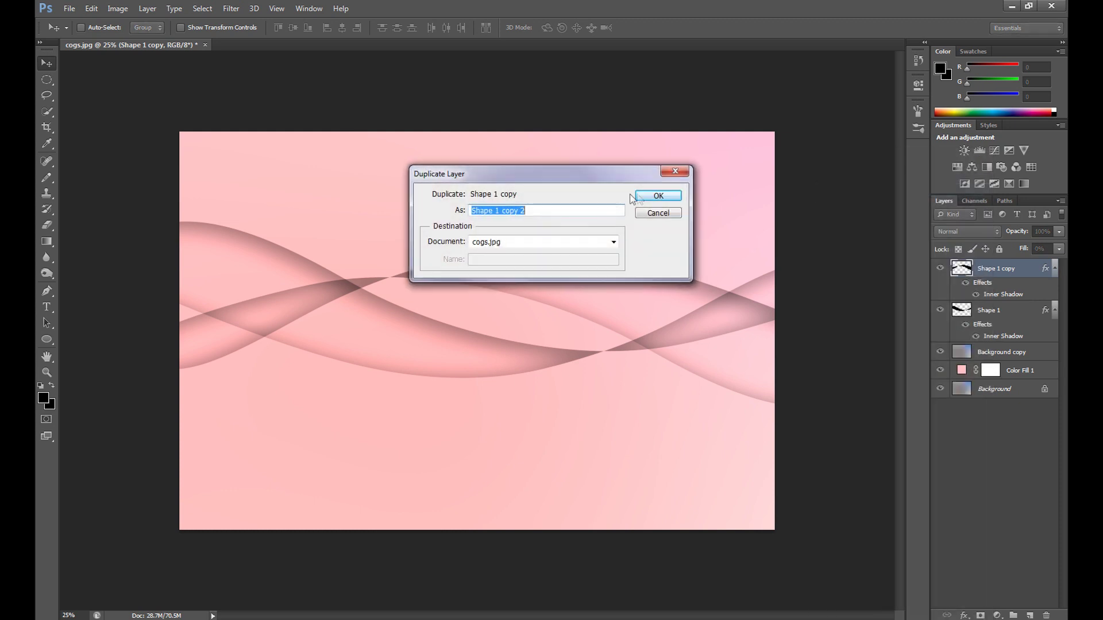
pyautogui.click(658, 196)
pyautogui.moveTo(451, 241); pyautogui.dragTo(491, 563)
pyautogui.click(48, 81)
pyautogui.hotkey('ctrl', 't')
pyautogui.press('Return')
pyautogui.moveTo(524, 481); pyautogui.dragTo(517, 346)
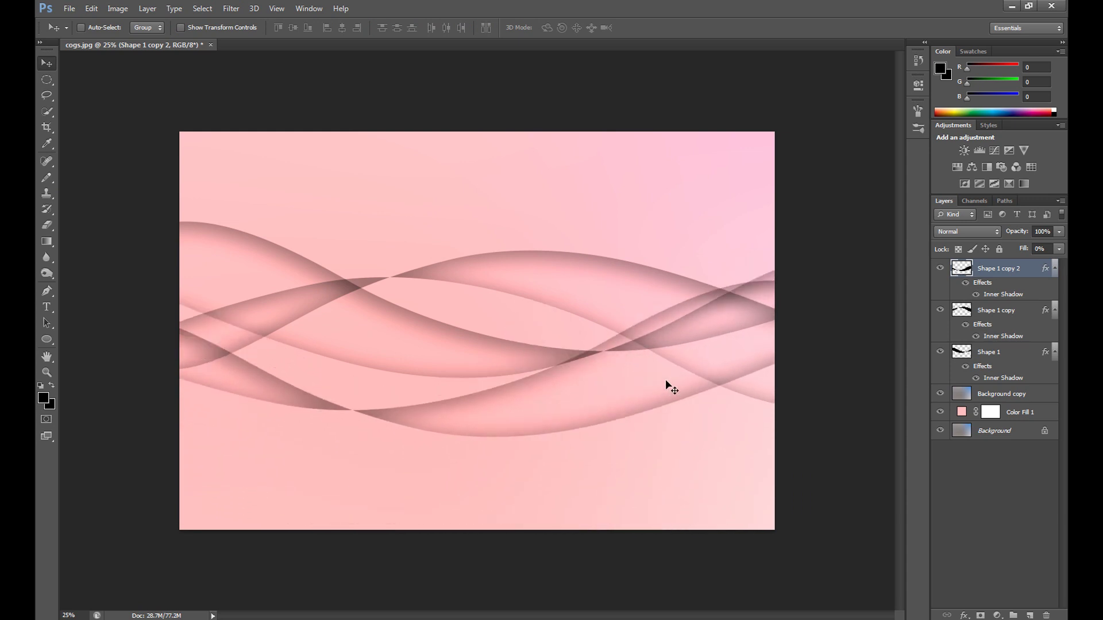
pyautogui.moveTo(666, 382); pyautogui.dragTo(652, 361)
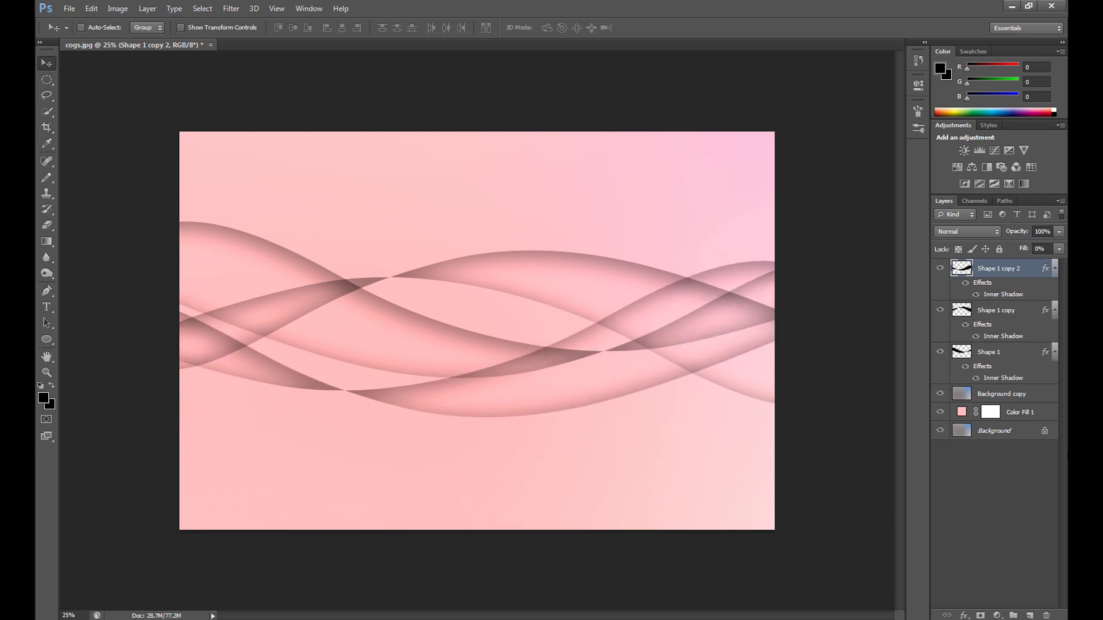
# Toggle Shape 1 copy 2's visibility to compare, then select the Background copy layer.
pyautogui.click(940, 268)
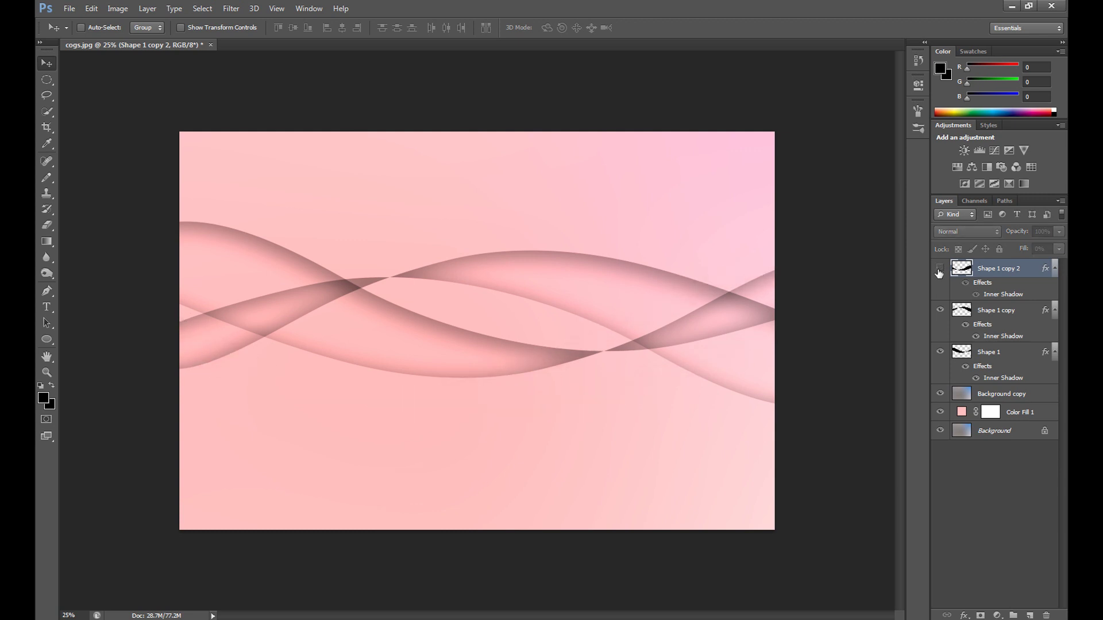
pyautogui.click(940, 269)
pyautogui.click(940, 269)
pyautogui.click(940, 268)
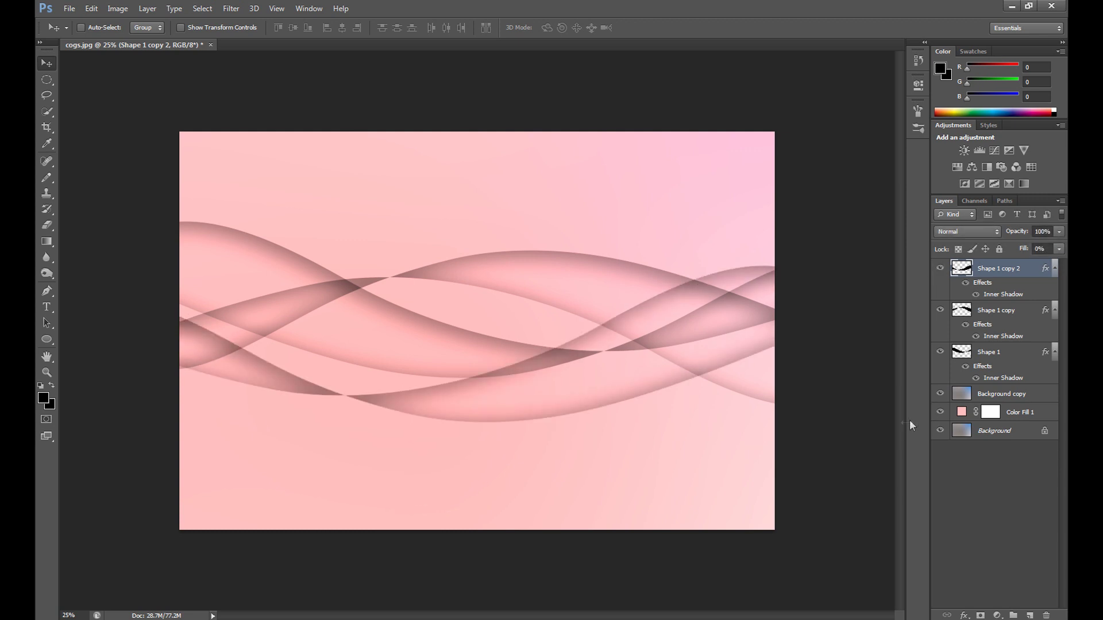
pyautogui.click(999, 395)
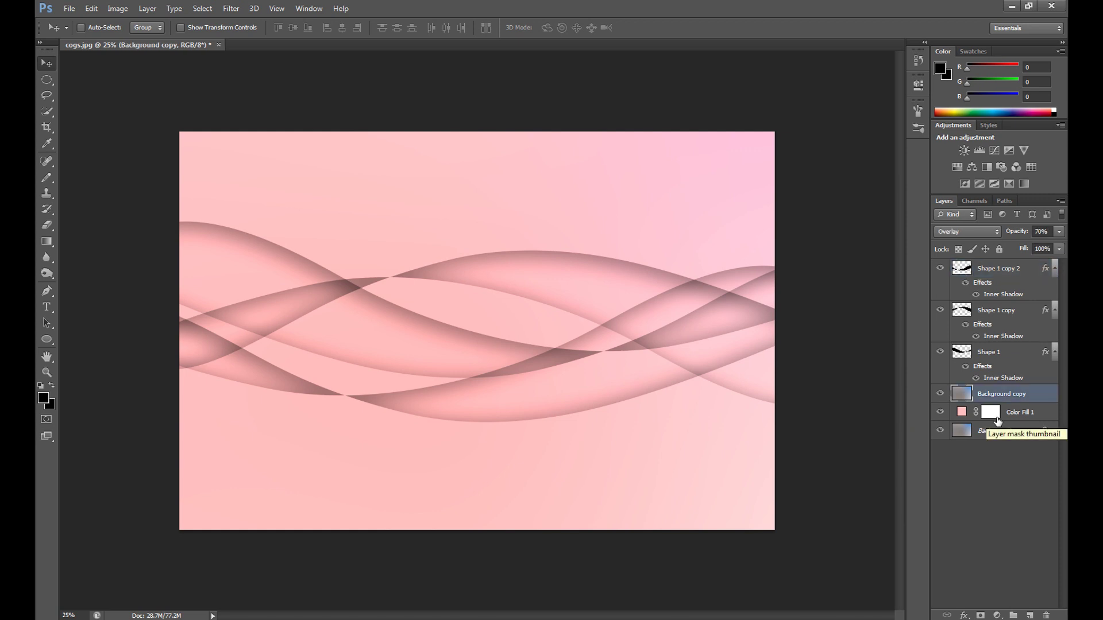
# Add a black Solid Color fill layer, Color Fill 2, above Background copy with fill at 0%.
pyautogui.hotkey('ctrl', 'shift', 'alt', 'n')
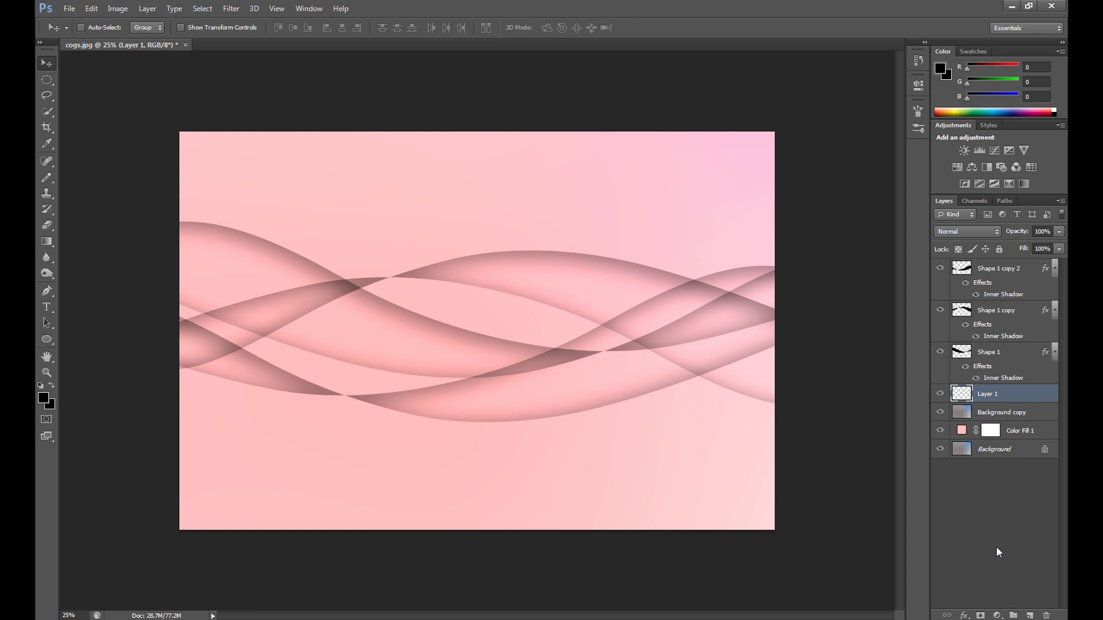
pyautogui.press('Delete')
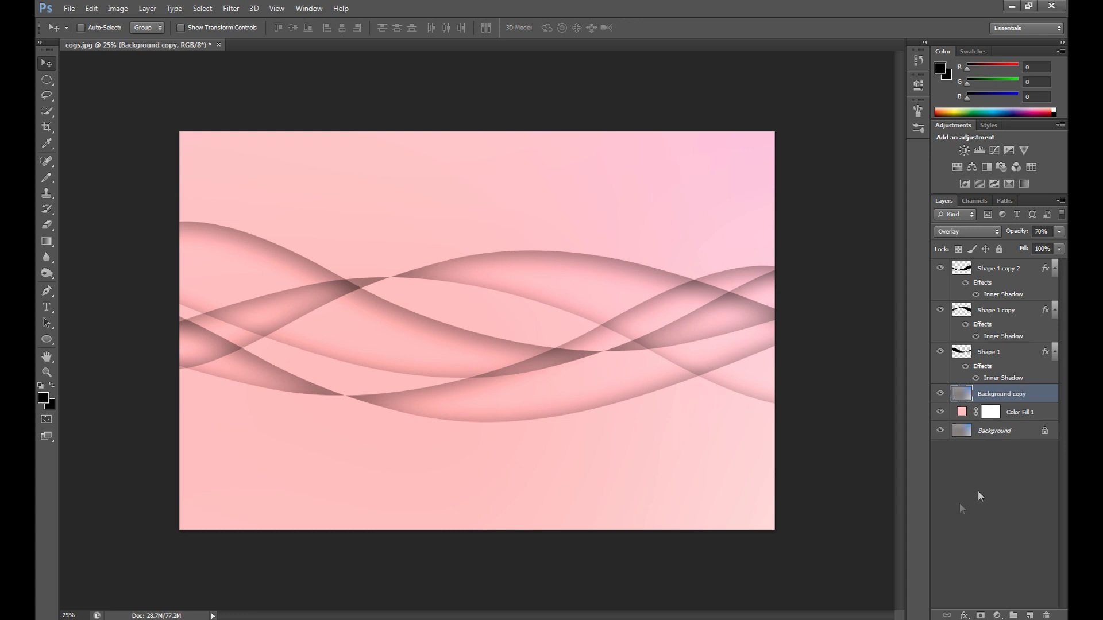
pyautogui.click(1029, 615)
pyautogui.click(998, 616)
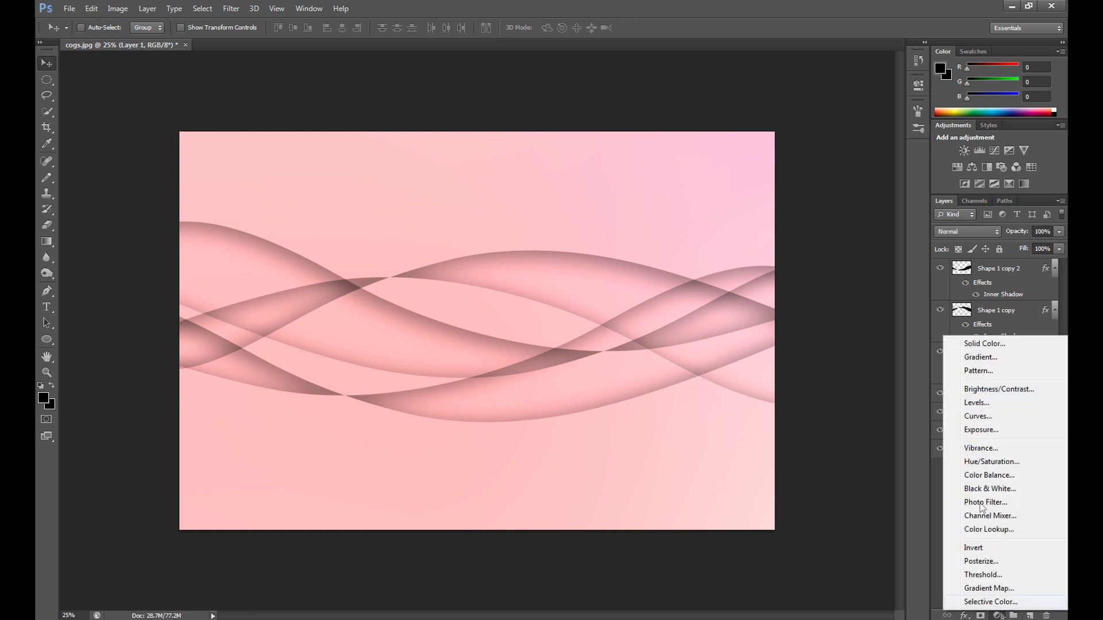
pyautogui.click(986, 345)
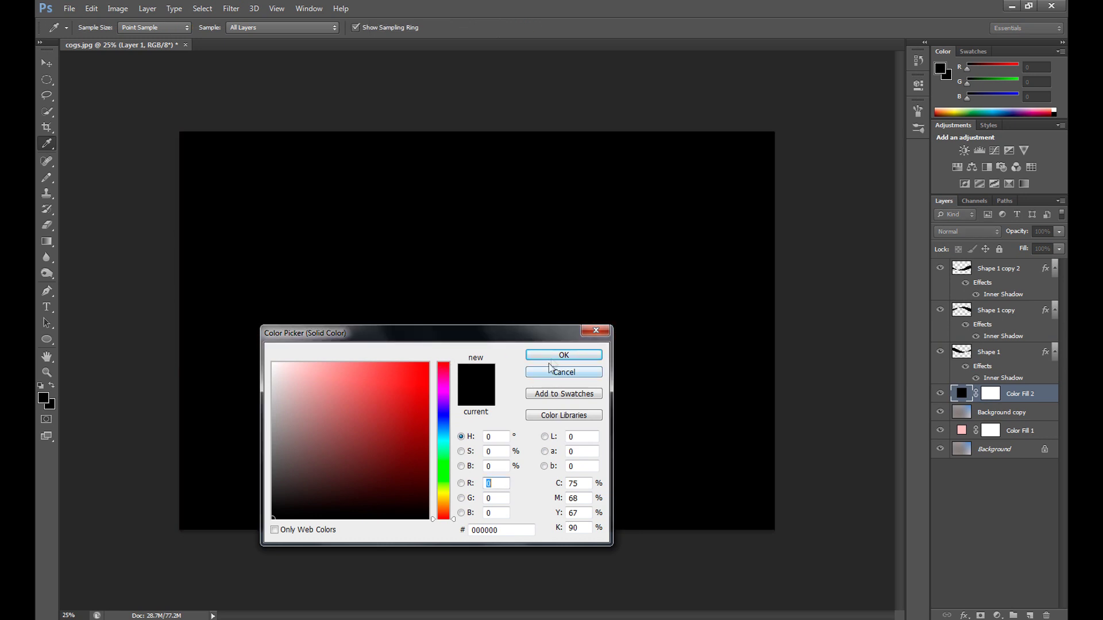
pyautogui.click(562, 355)
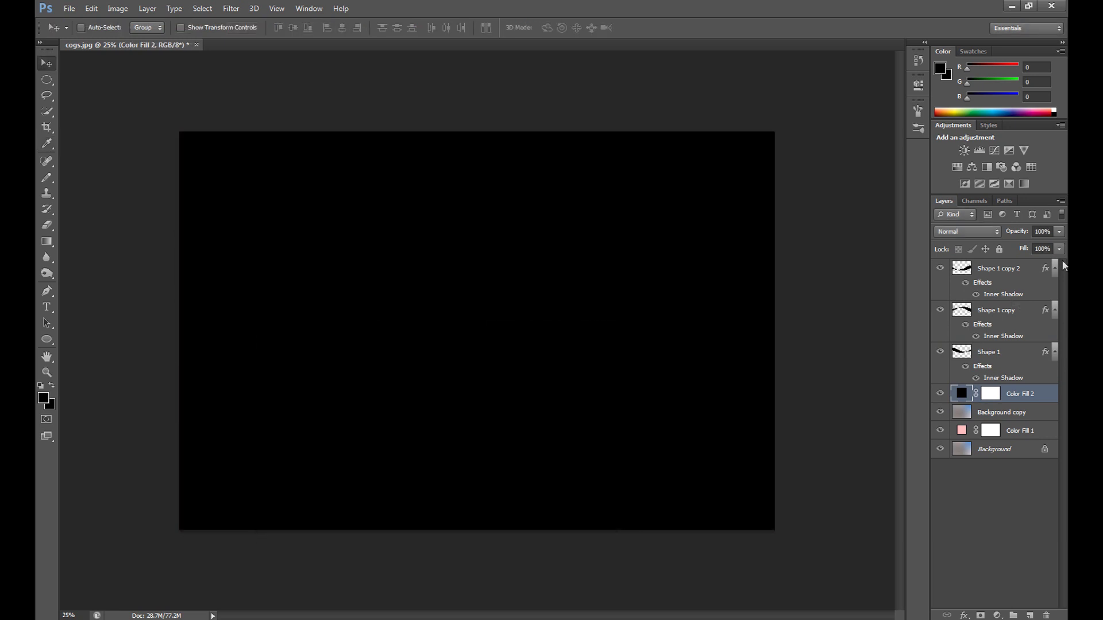
pyautogui.moveTo(1059, 249); pyautogui.dragTo(999, 262)
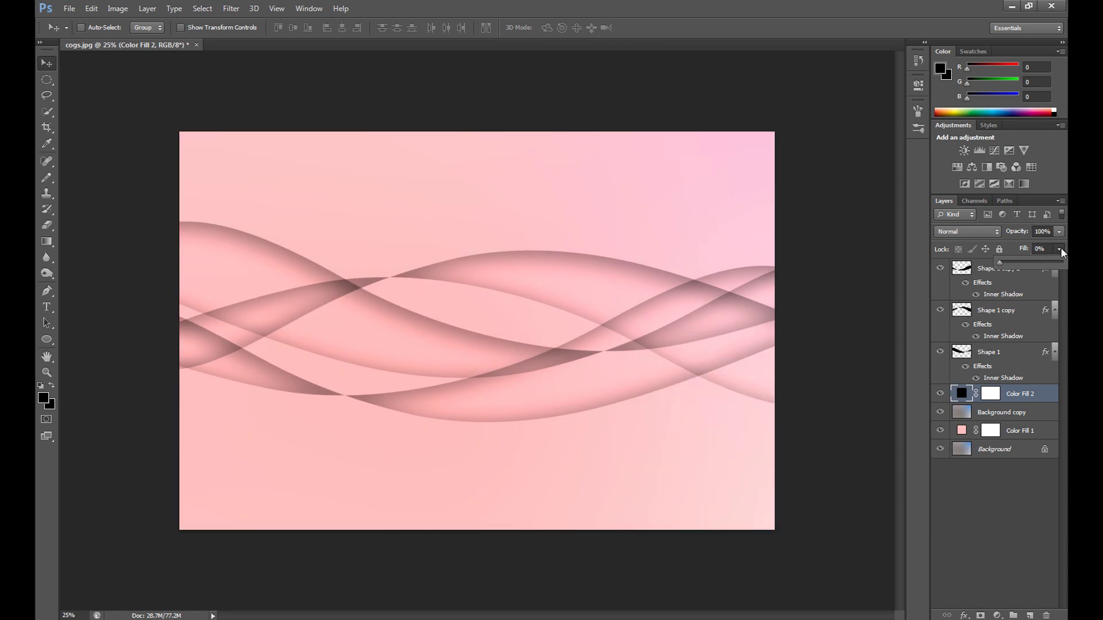
pyautogui.click(1060, 248)
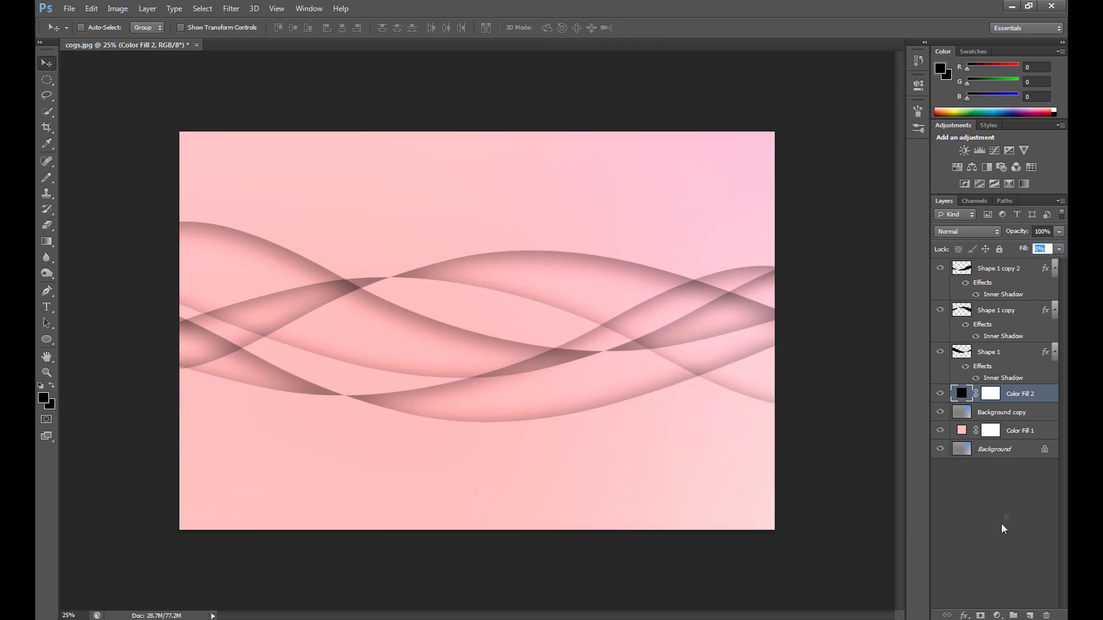
# Give Color Fill 2 a Pattern Overlay effect using the grey pattern in Overlay blend mode.
pyautogui.click(970, 617)
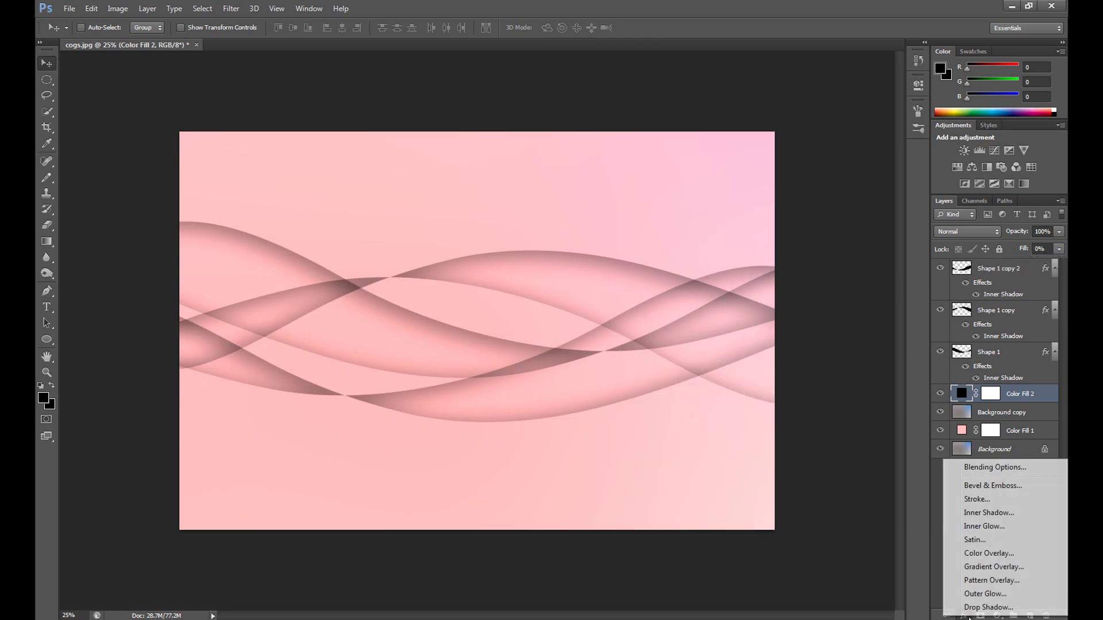
pyautogui.click(984, 581)
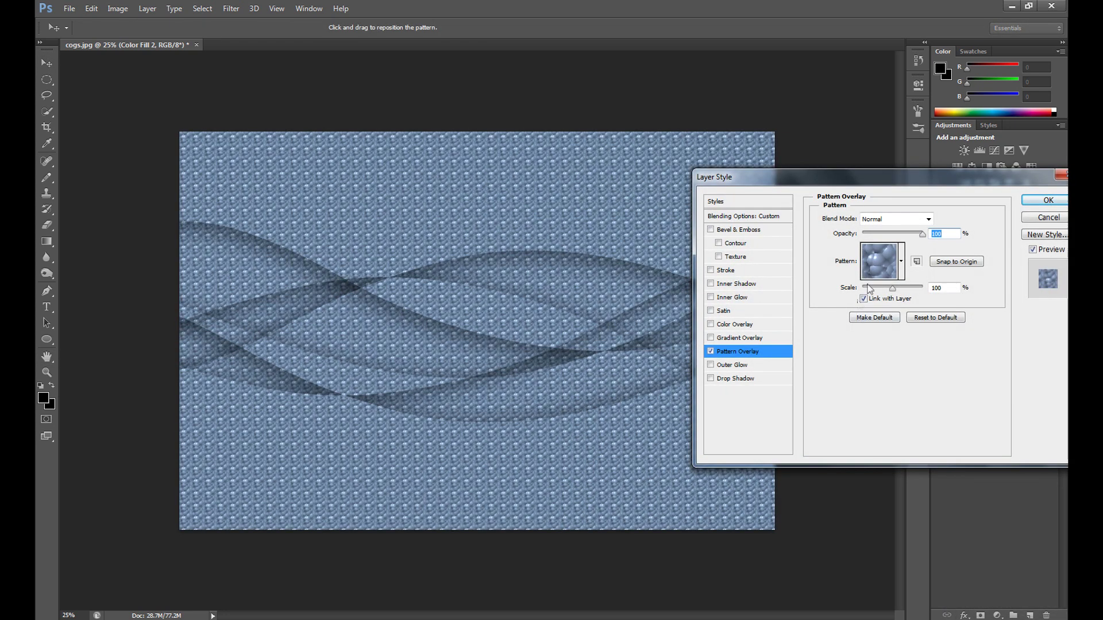
pyautogui.click(926, 219)
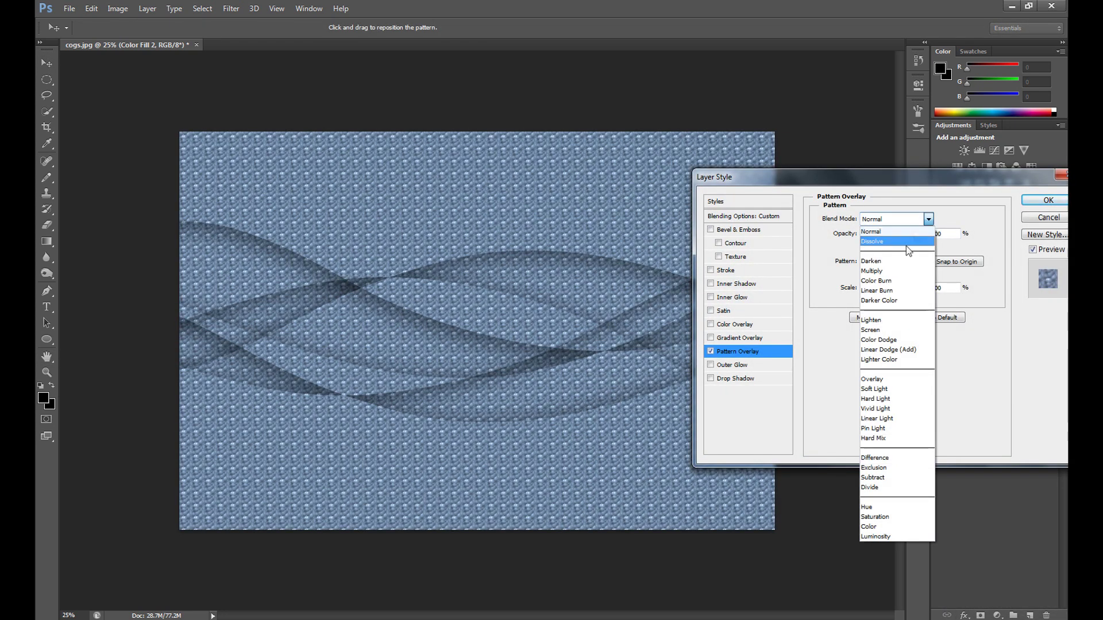
pyautogui.click(873, 379)
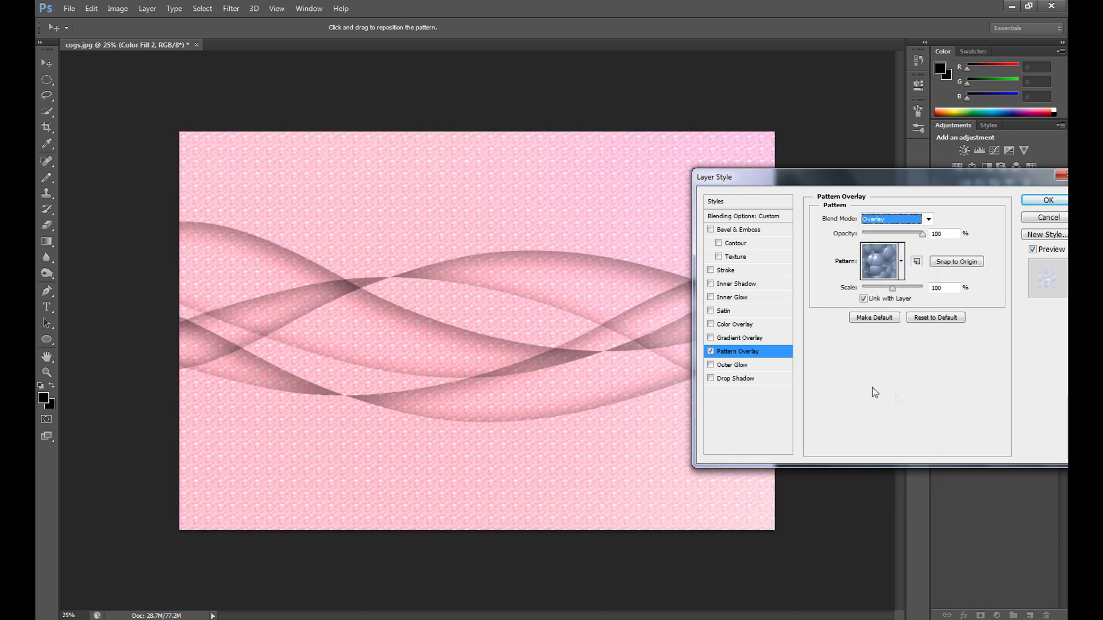
pyautogui.press('Tab')
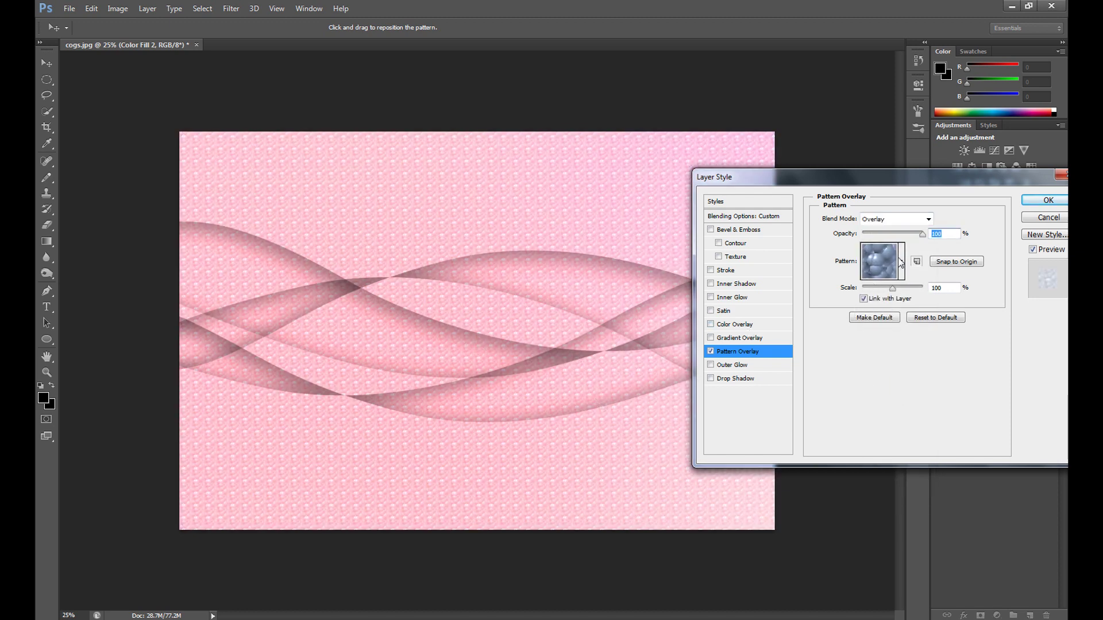
pyautogui.click(902, 262)
pyautogui.click(901, 265)
pyautogui.click(862, 300)
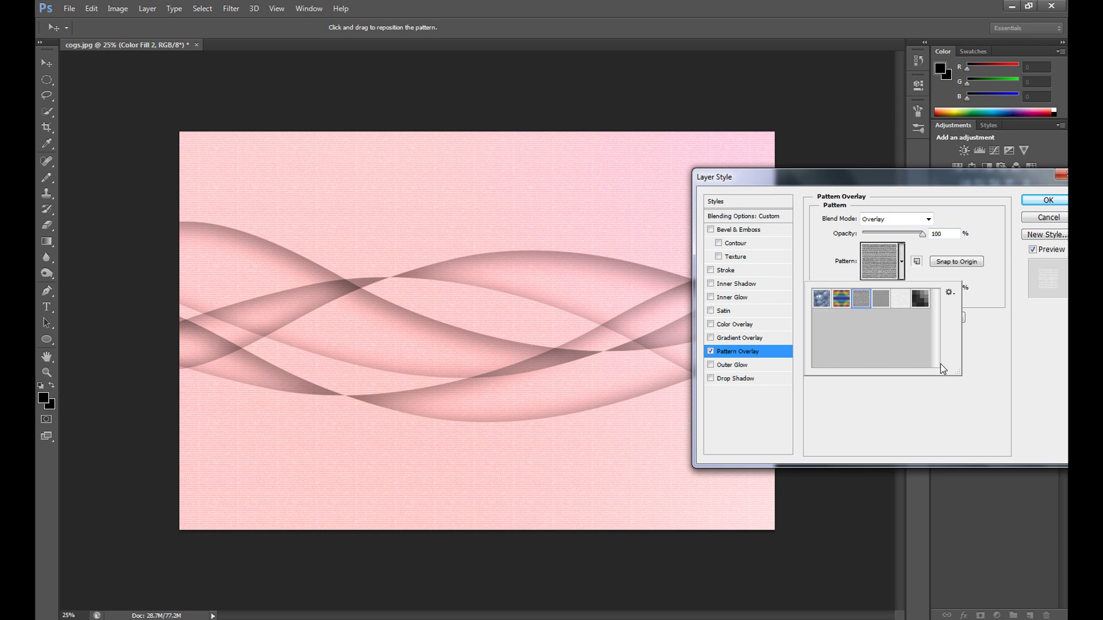
pyautogui.click(1043, 204)
pyautogui.click(1043, 202)
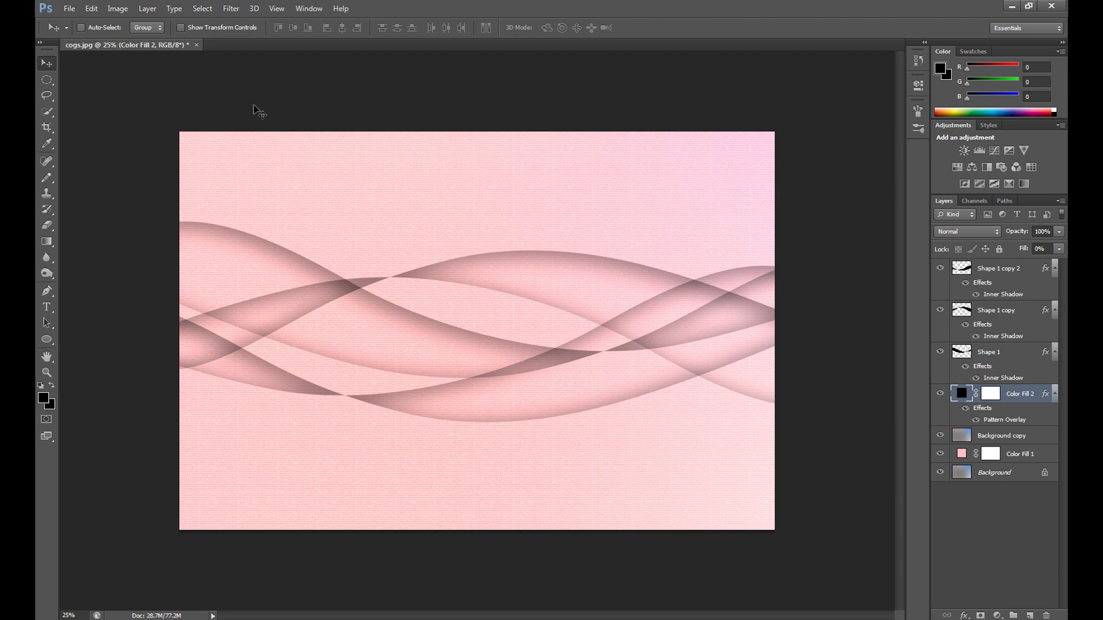
# Create a new 12 × 12 pixel document.
pyautogui.click(69, 8)
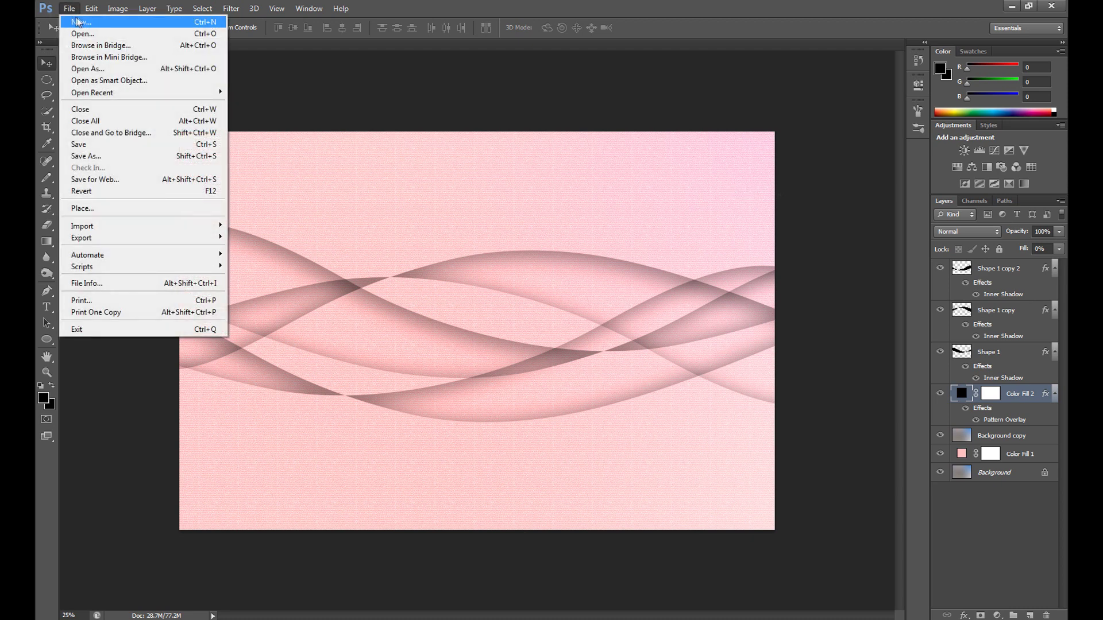
pyautogui.click(86, 22)
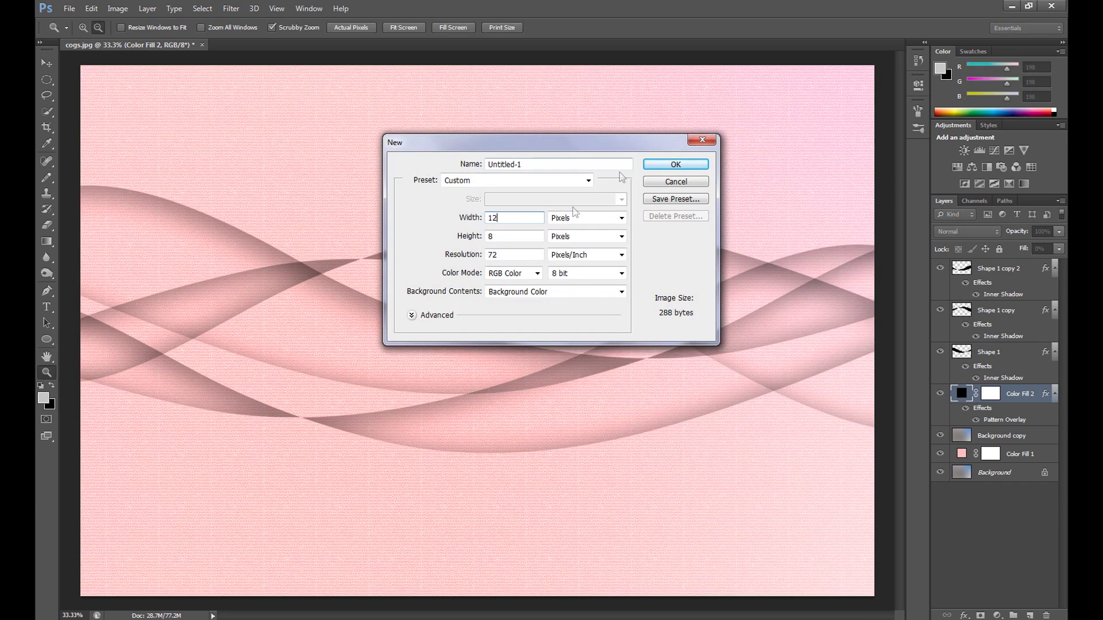
pyautogui.press('Tab')
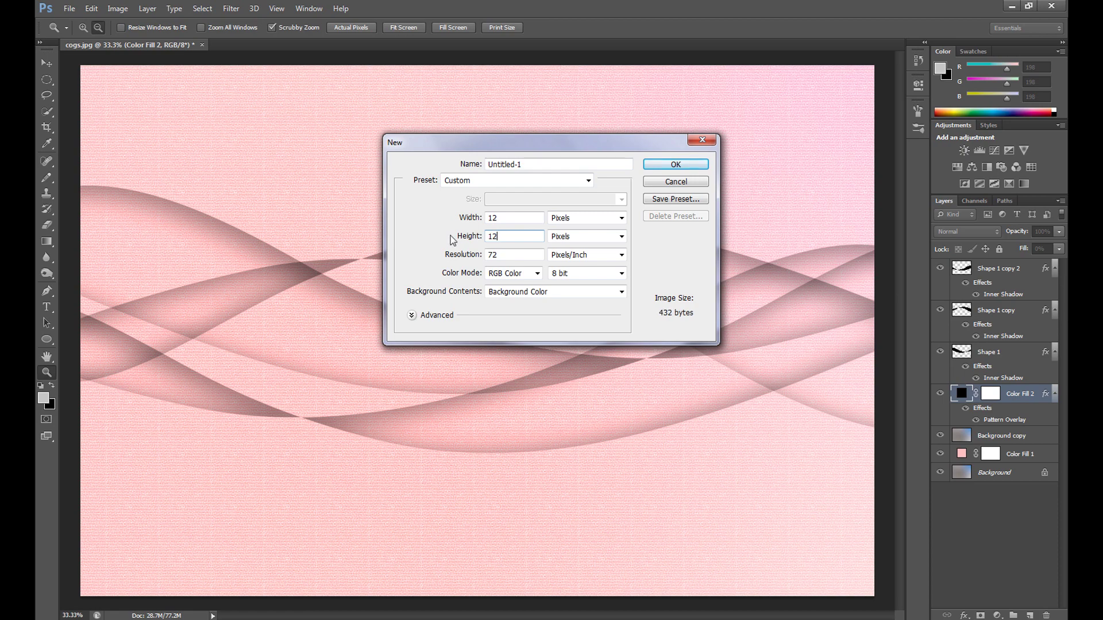
pyautogui.click(676, 164)
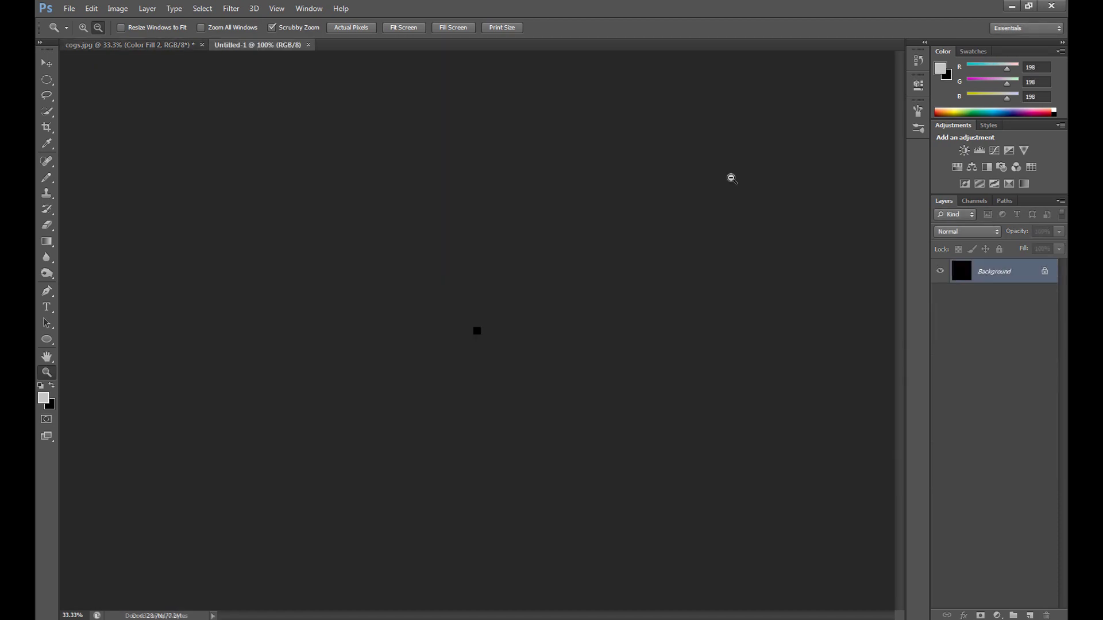
# Zoom the tiny document to 3200% so its individual pixels show as a grid.
pyautogui.click(84, 27)
pyautogui.click(463, 317)
pyautogui.click(465, 318)
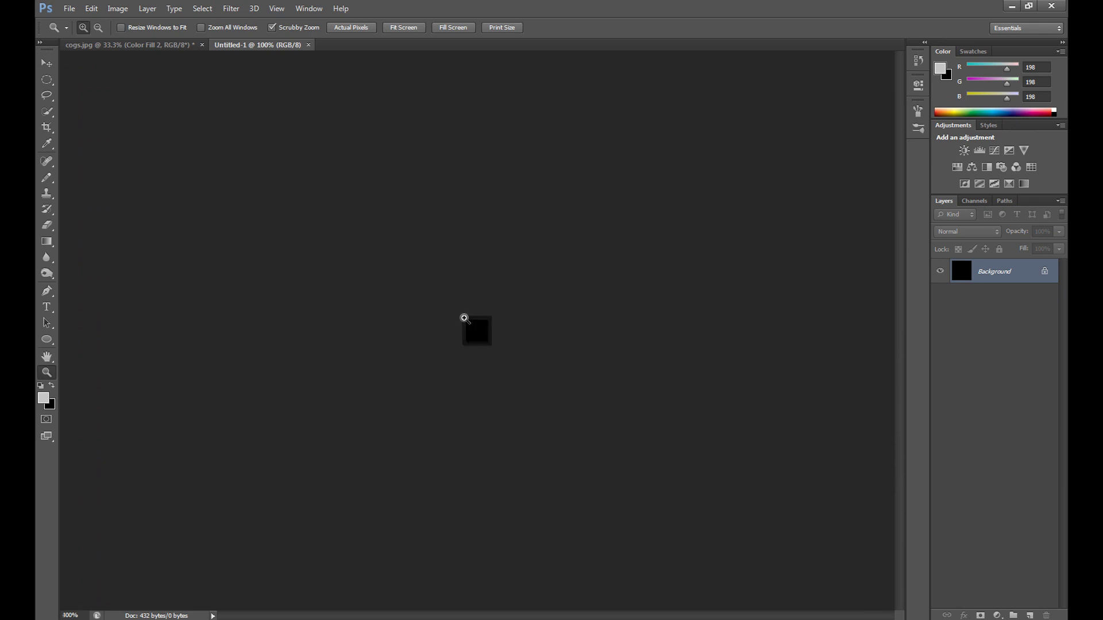
pyautogui.moveTo(465, 319); pyautogui.dragTo(464, 319)
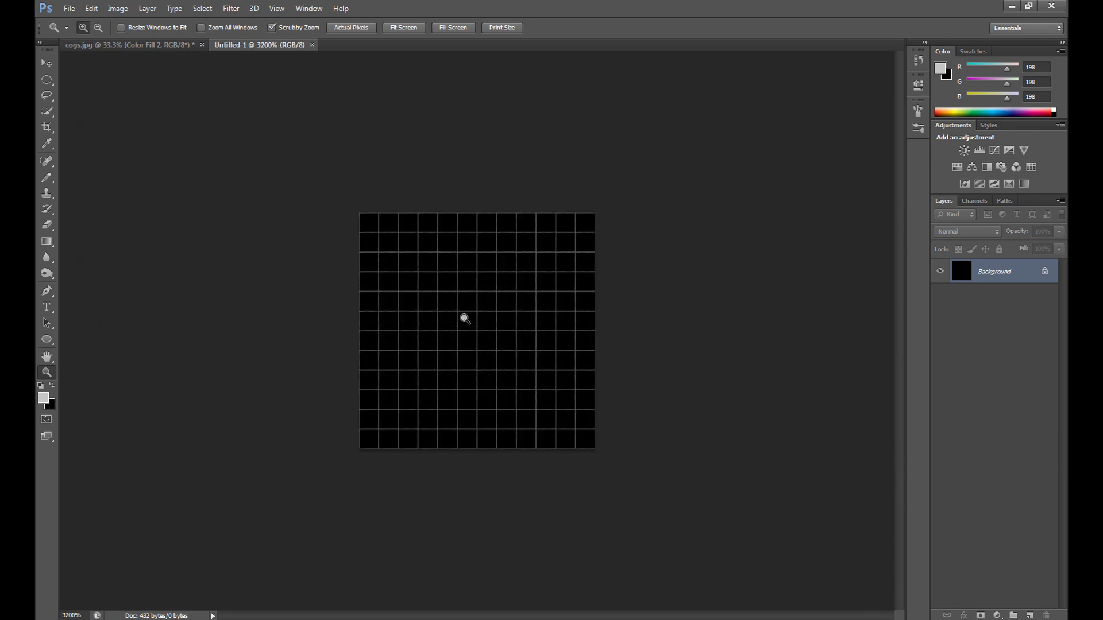
pyautogui.click(47, 178)
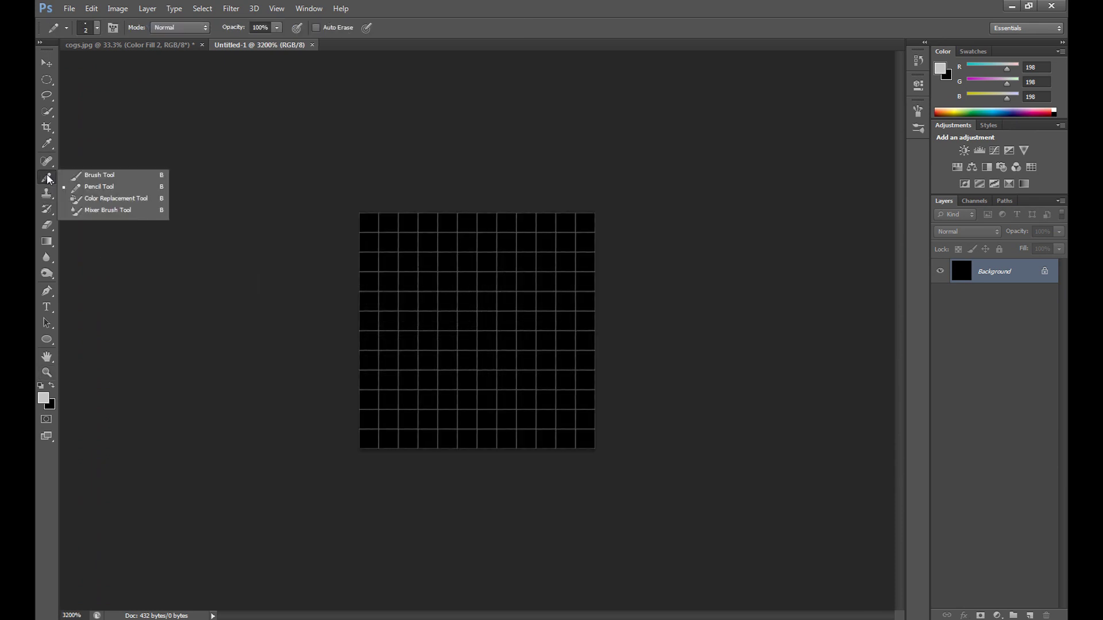
# Set the Pencil to 3 px and paint a light grey block in the top-right corner.
pyautogui.click(99, 33)
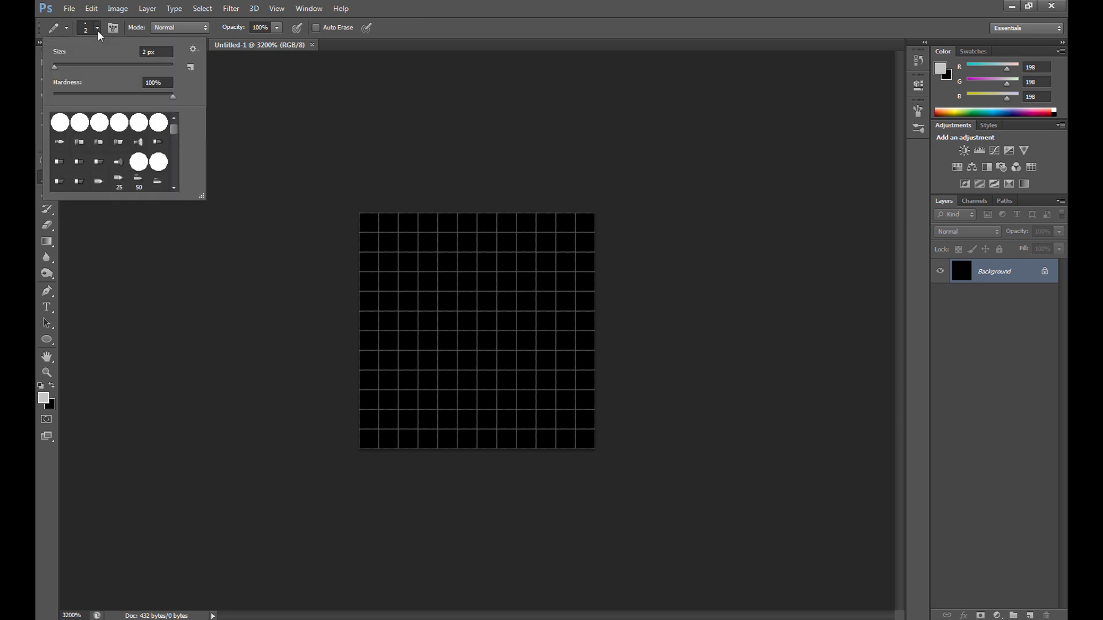
pyautogui.click(145, 52)
pyautogui.write('3')
pyautogui.press('Return')
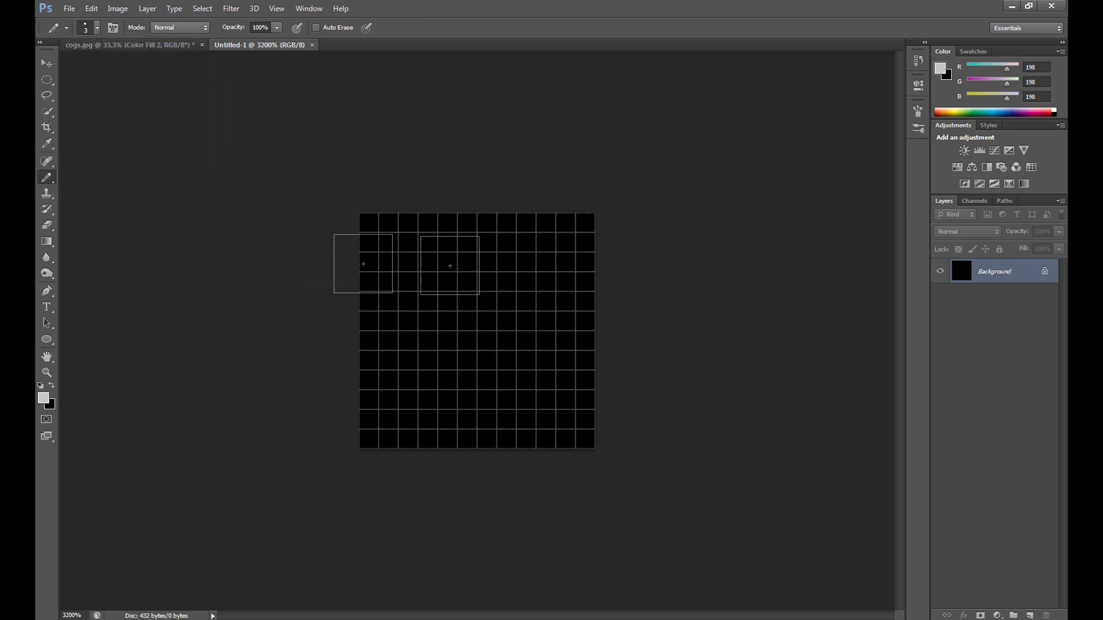
pyautogui.click(565, 242)
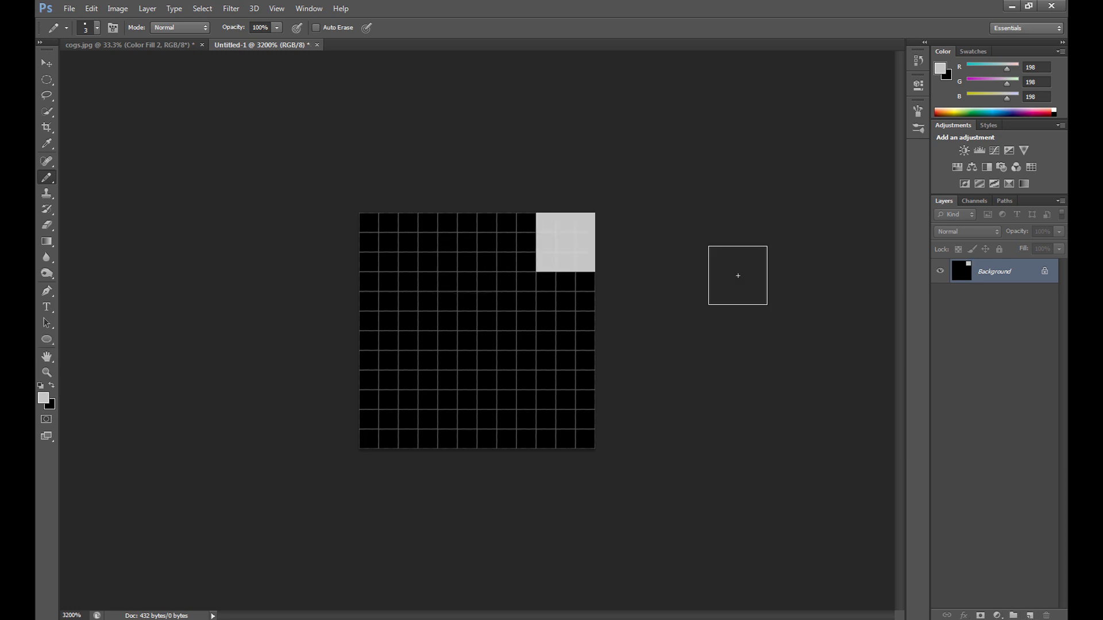
# On new Layer 1, paint grid-aligned grey blocks and set its opacity to 80%.
pyautogui.click(1022, 614)
pyautogui.click(565, 301)
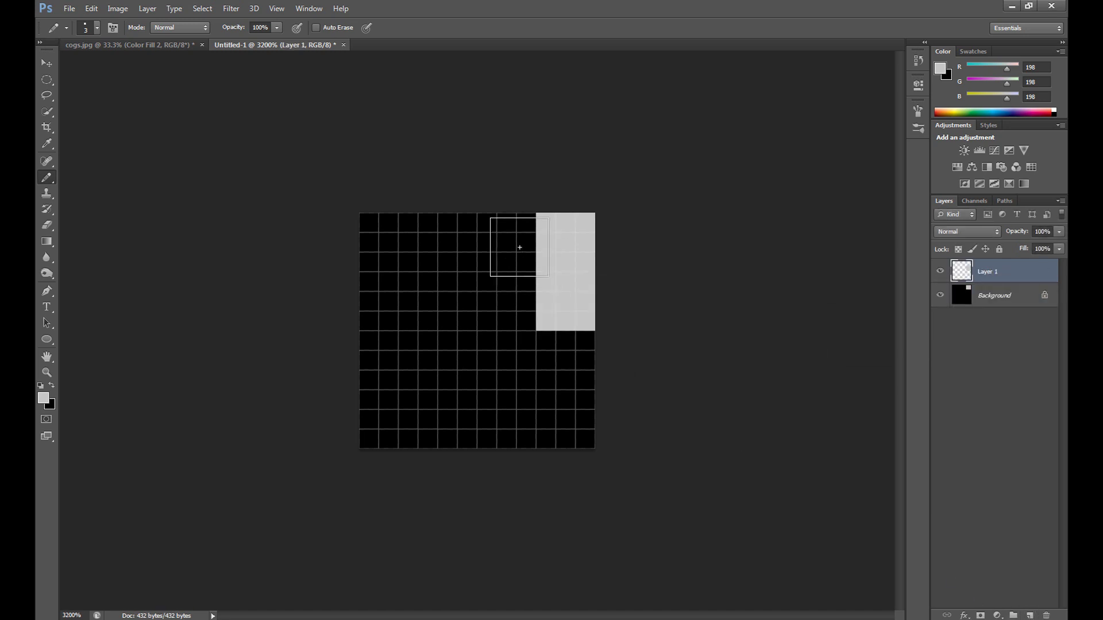
pyautogui.click(520, 247)
pyautogui.click(101, 9)
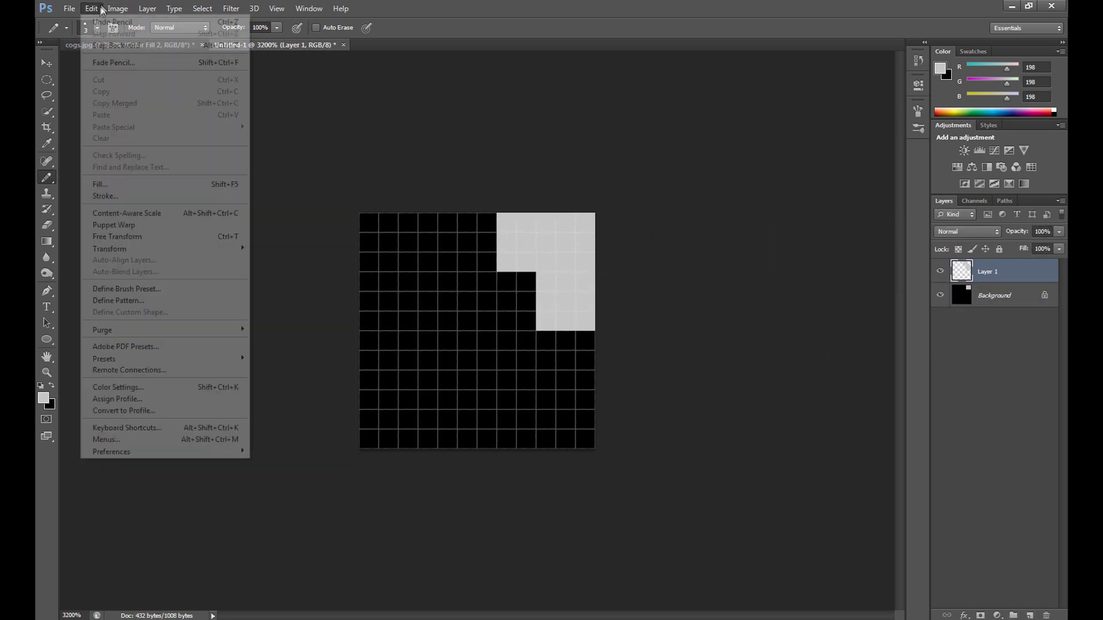
pyautogui.click(118, 45)
pyautogui.click(507, 242)
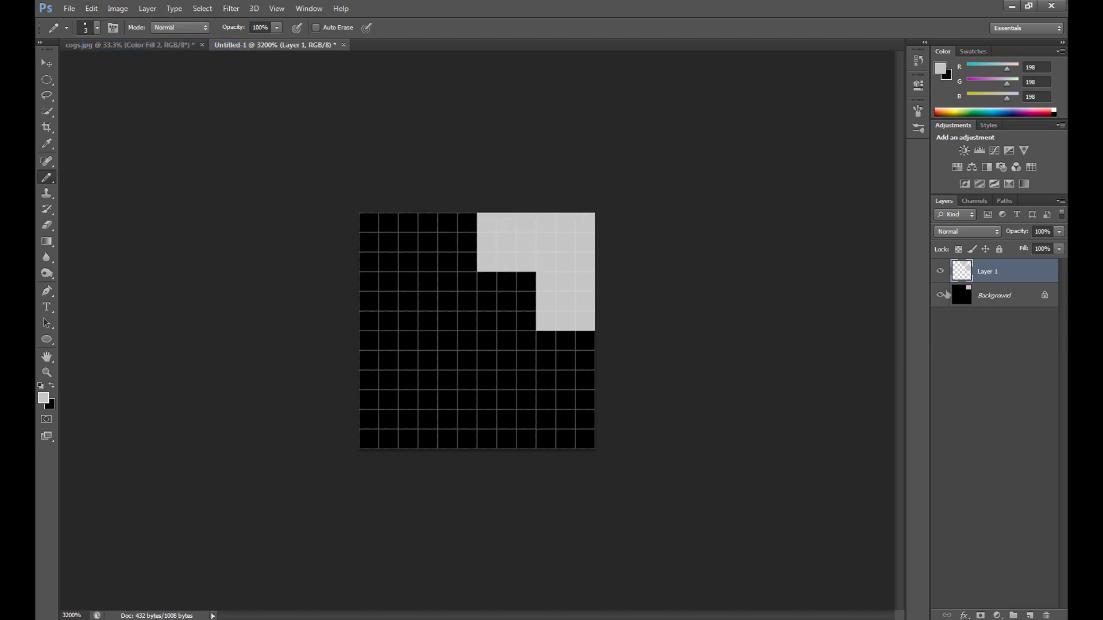
pyautogui.click(1060, 233)
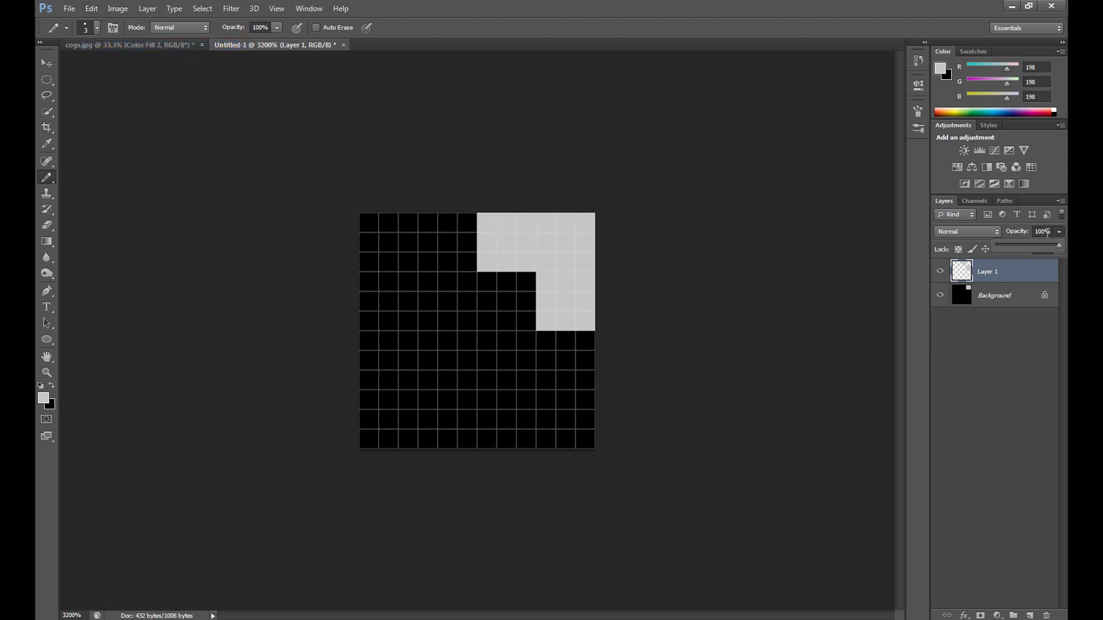
pyautogui.click(1047, 232)
pyautogui.write('8')
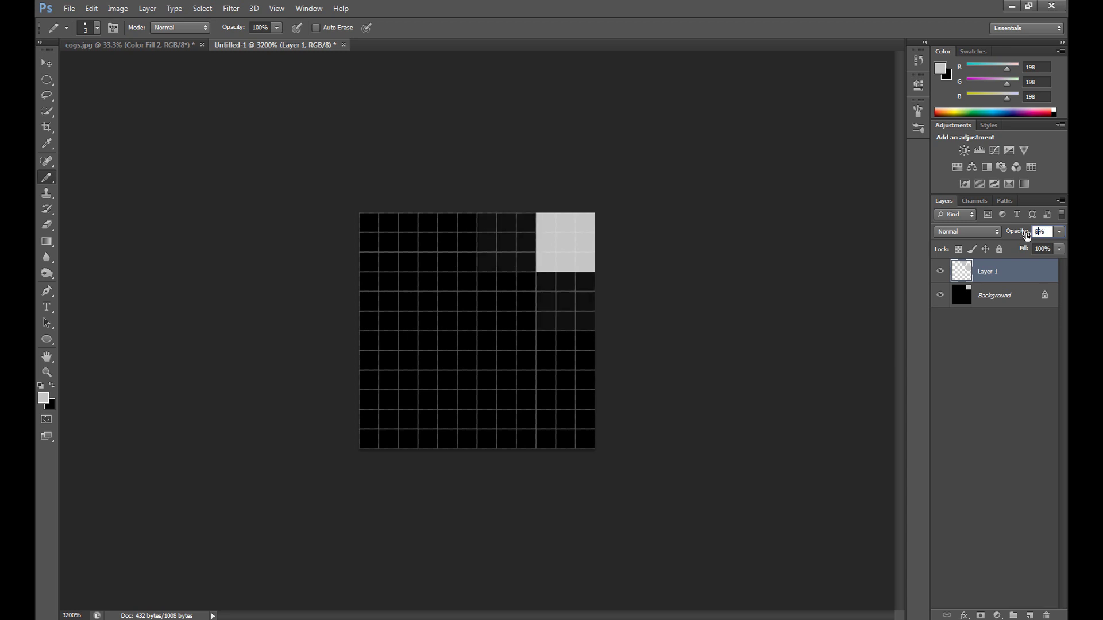
pyautogui.write('0')
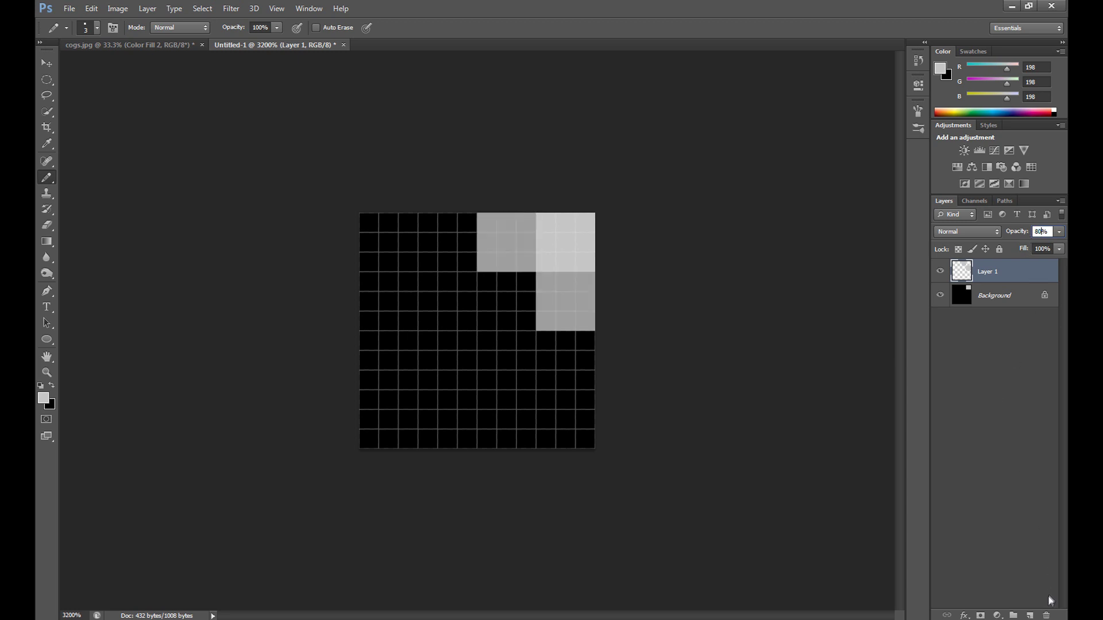
# Paint grey blocks on new Layers 2 and 3, setting their opacities to 70% and 55%.
pyautogui.click(1031, 615)
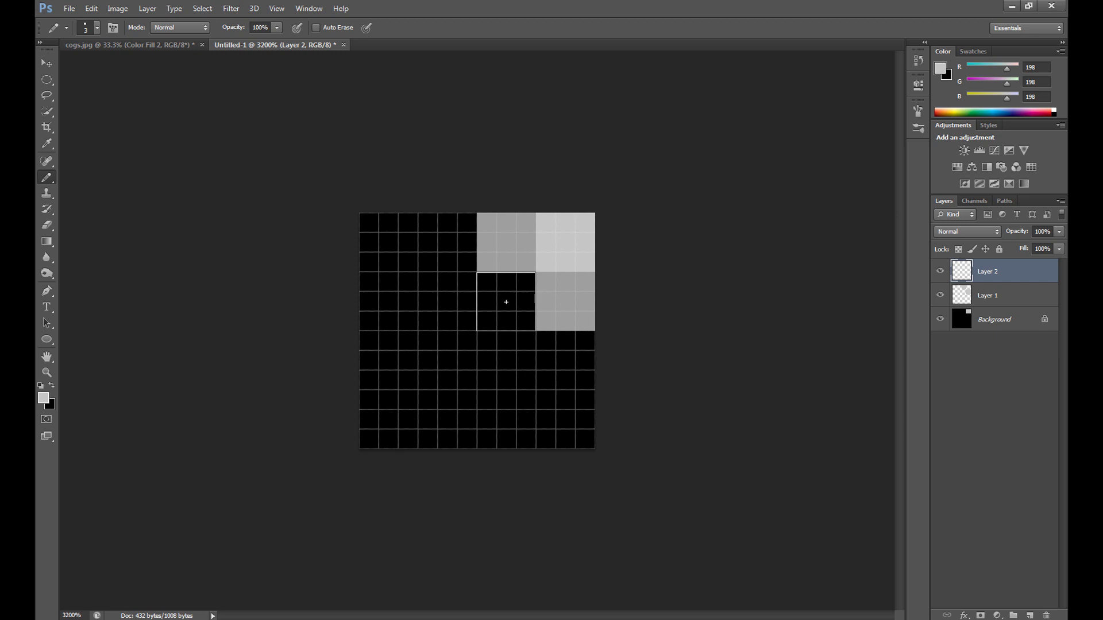
pyautogui.click(506, 303)
pyautogui.click(1020, 234)
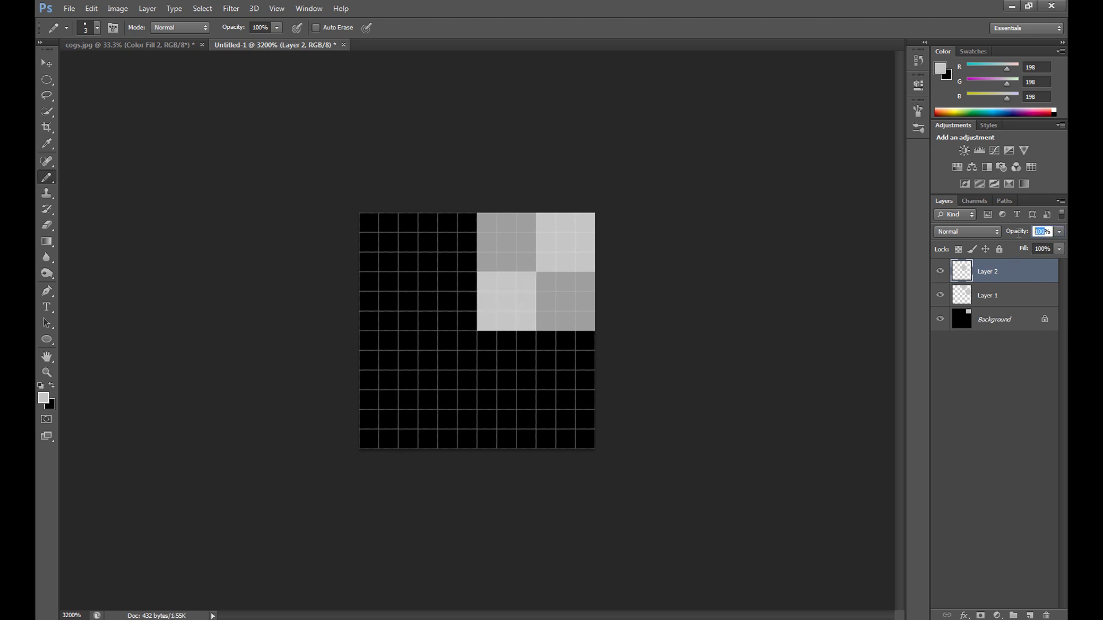
pyautogui.write('70')
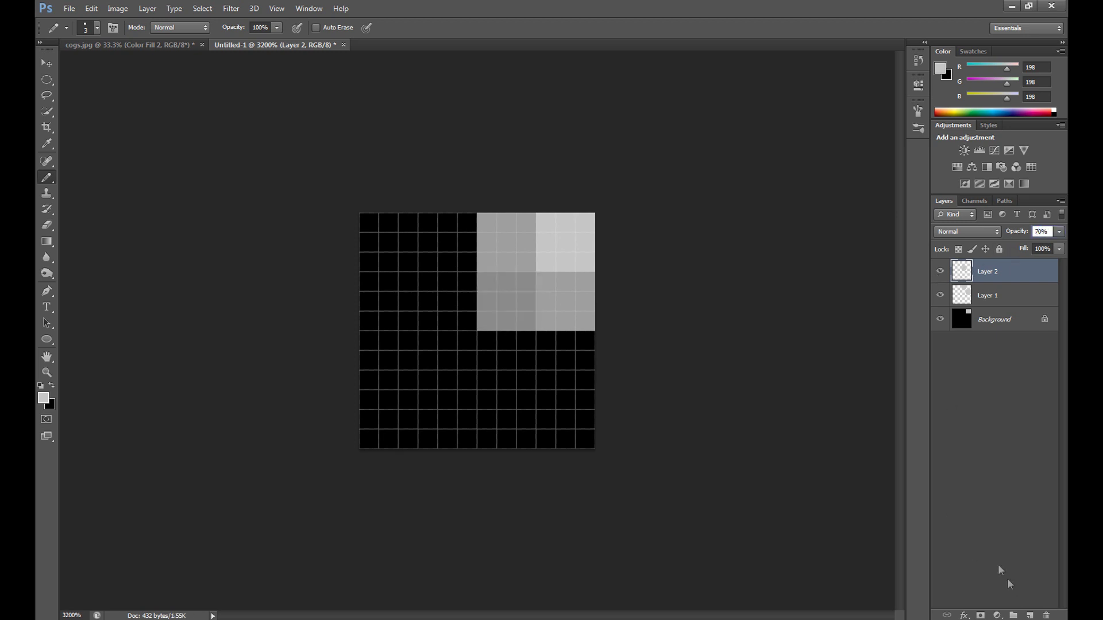
pyautogui.click(1031, 615)
pyautogui.click(565, 360)
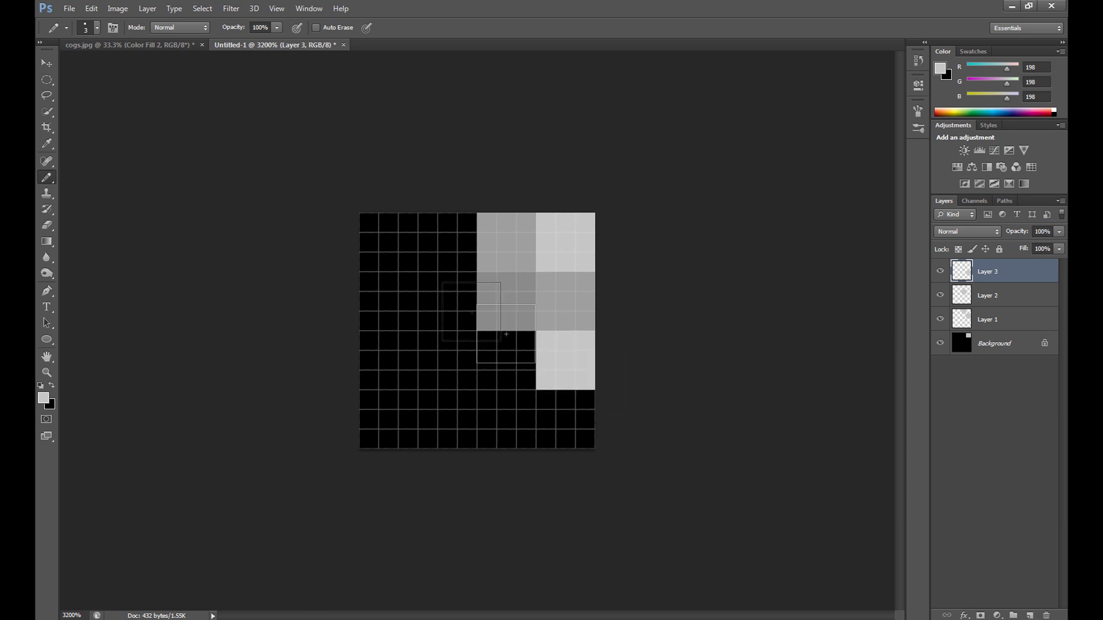
pyautogui.click(447, 242)
pyautogui.click(1042, 232)
pyautogui.write('55')
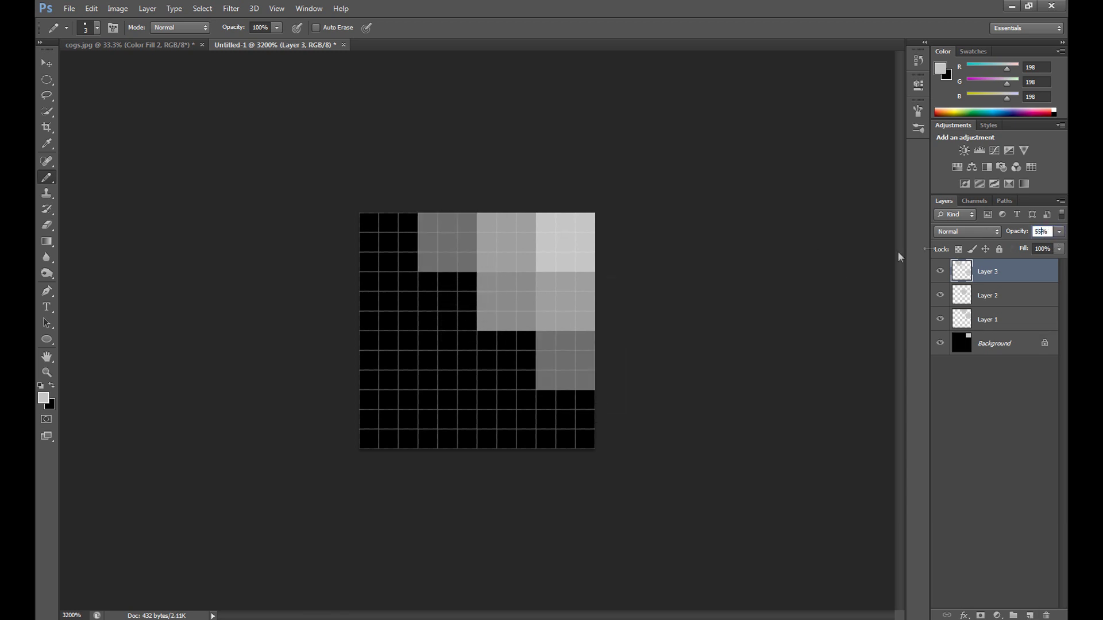
# Paint grey blocks on new Layers 4–6, including three corners, lowering Layer 4 to 50% and the others further.
pyautogui.click(1031, 615)
pyautogui.click(461, 331)
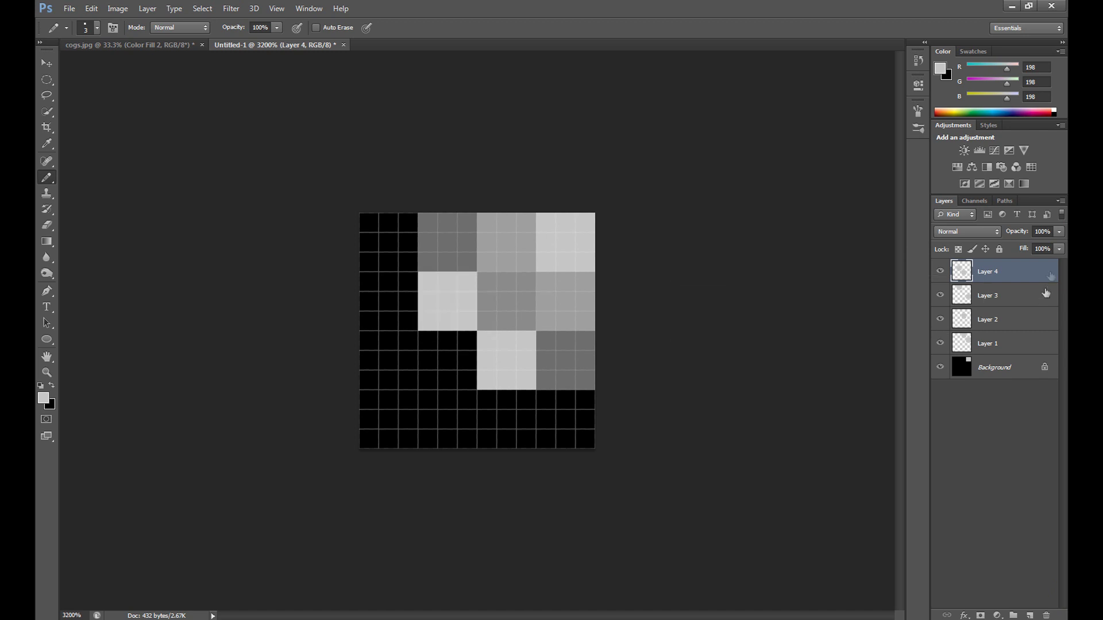
pyautogui.moveTo(1015, 237); pyautogui.dragTo(967, 267)
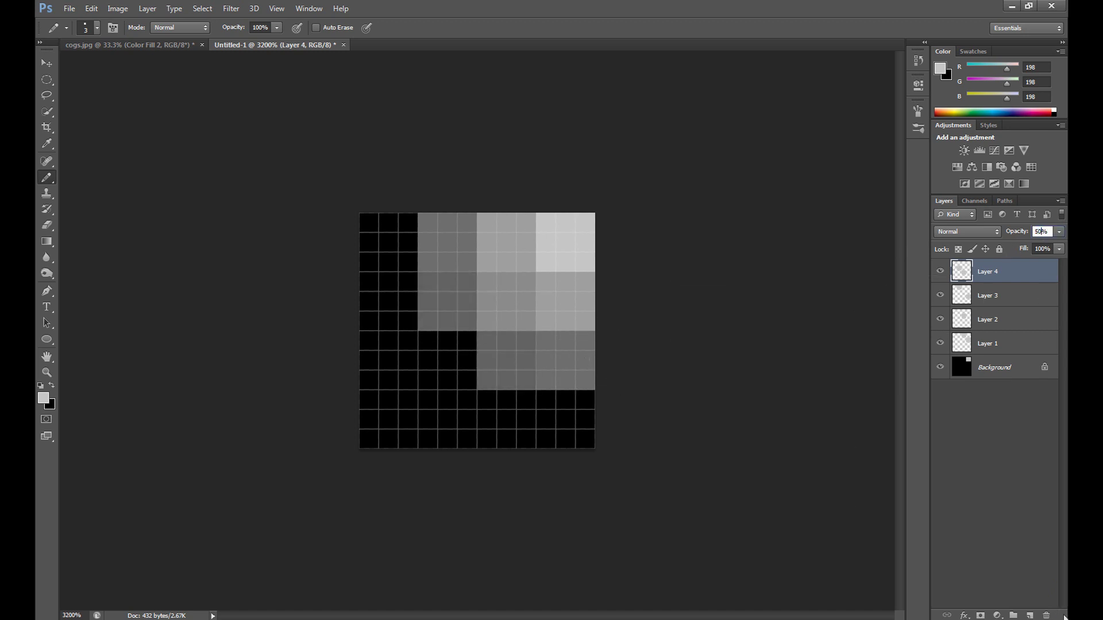
pyautogui.click(1030, 615)
pyautogui.click(447, 361)
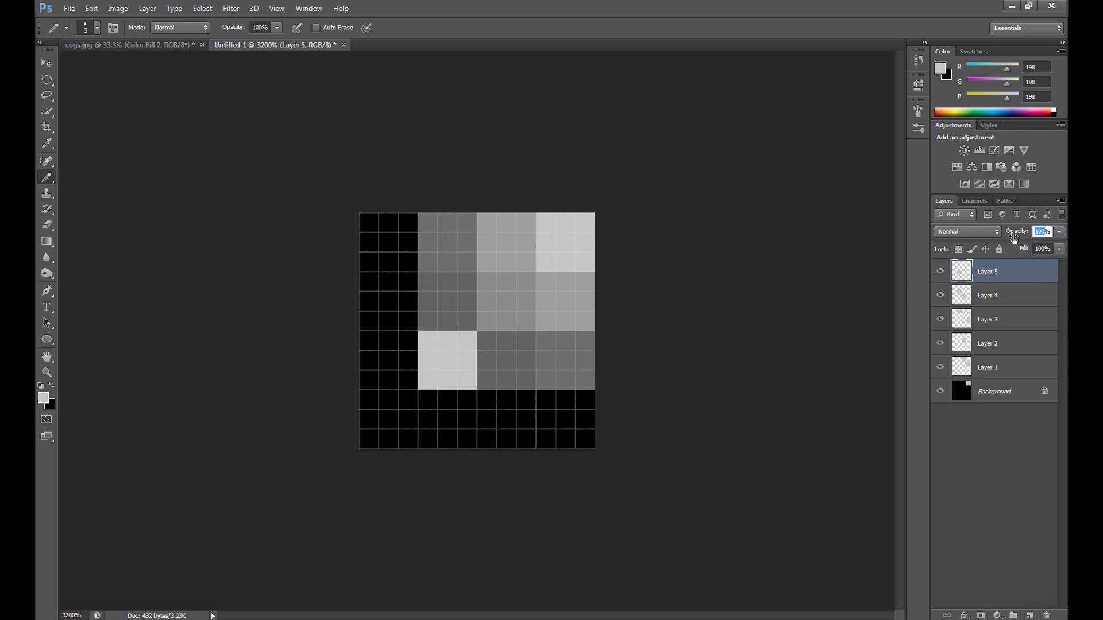
pyautogui.moveTo(1015, 238); pyautogui.dragTo(977, 252)
pyautogui.click(1029, 615)
pyautogui.click(567, 417)
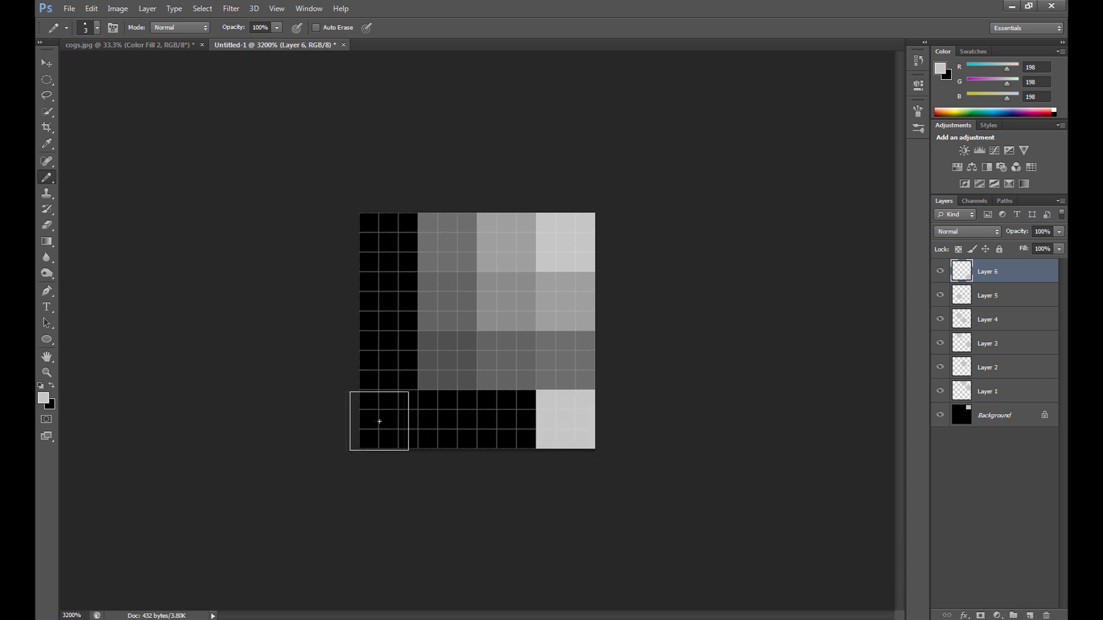
pyautogui.click(388, 419)
pyautogui.click(388, 242)
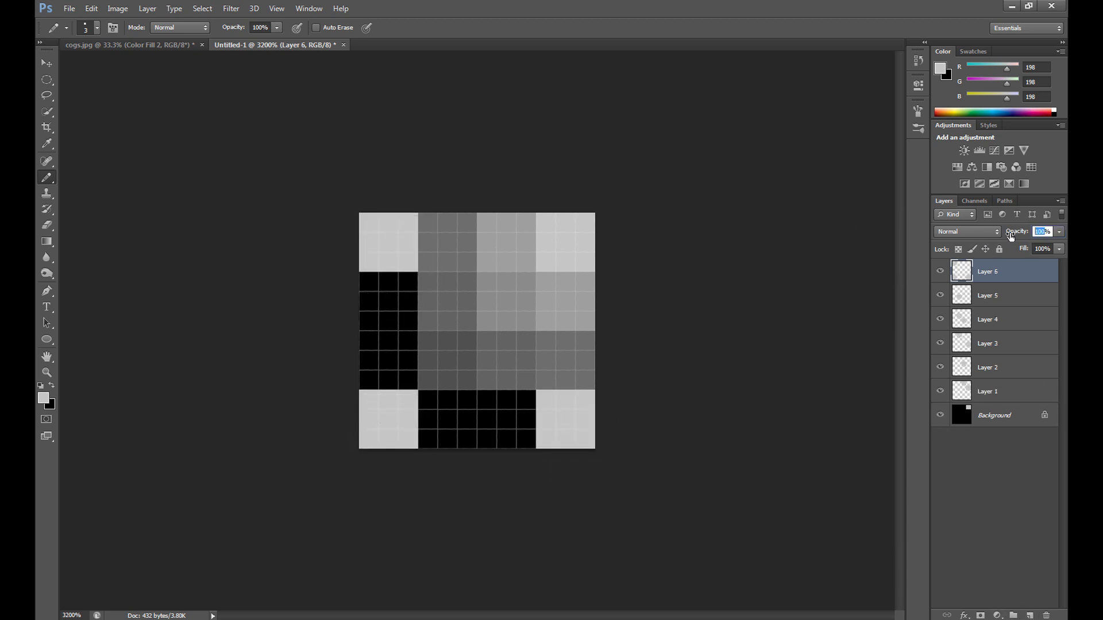
pyautogui.moveTo(1011, 236); pyautogui.dragTo(971, 238)
# On new Layer 7, paint bottom-row and left-middle grey blocks at 25% opacity.
pyautogui.click(1030, 615)
pyautogui.click(486, 419)
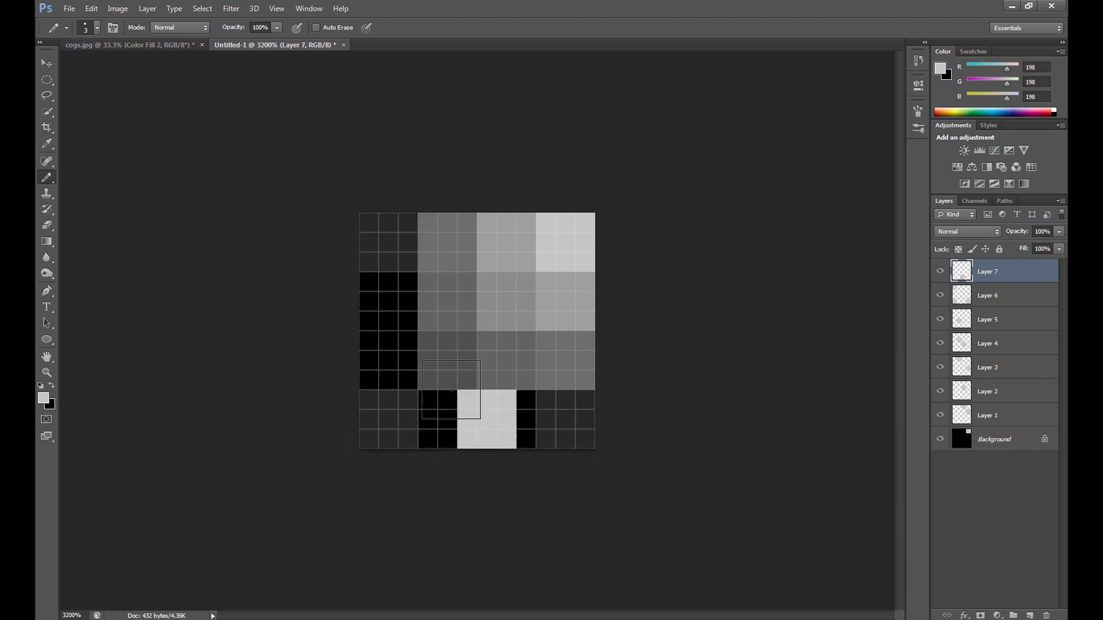
pyautogui.hotkey('alt', 'e')
pyautogui.press('Return')
pyautogui.click(506, 419)
pyautogui.click(388, 301)
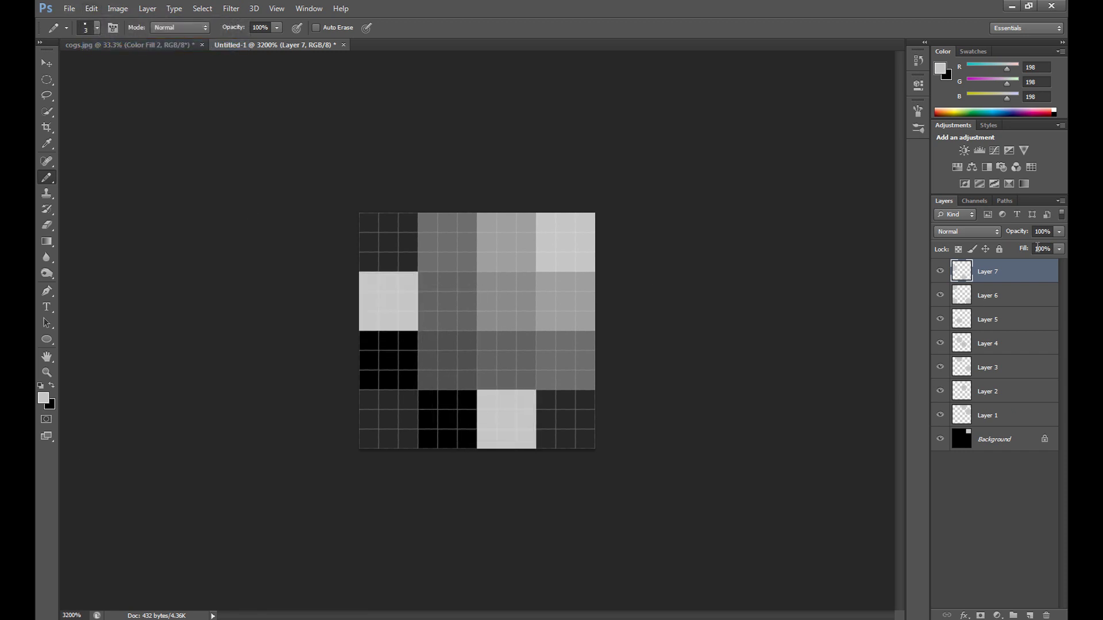
pyautogui.click(1041, 232)
pyautogui.write('25')
pyautogui.press('Return')
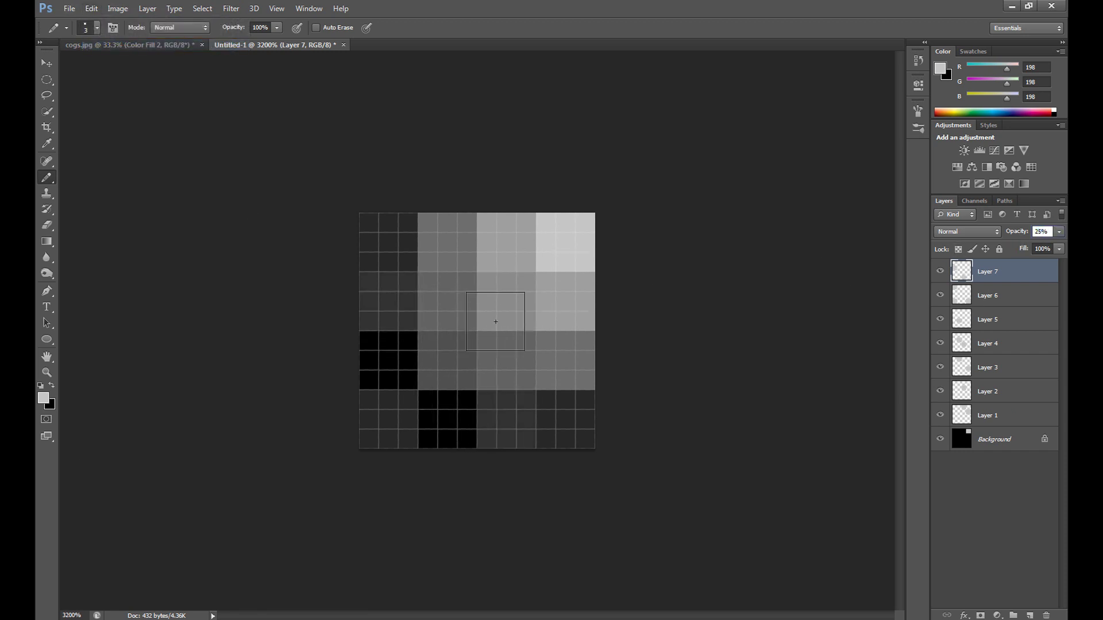
# On new Layer 8, paint bottom-middle and left-middle grey blocks at 30% opacity.
pyautogui.click(1029, 616)
pyautogui.click(448, 420)
pyautogui.click(408, 360)
pyautogui.click(91, 8)
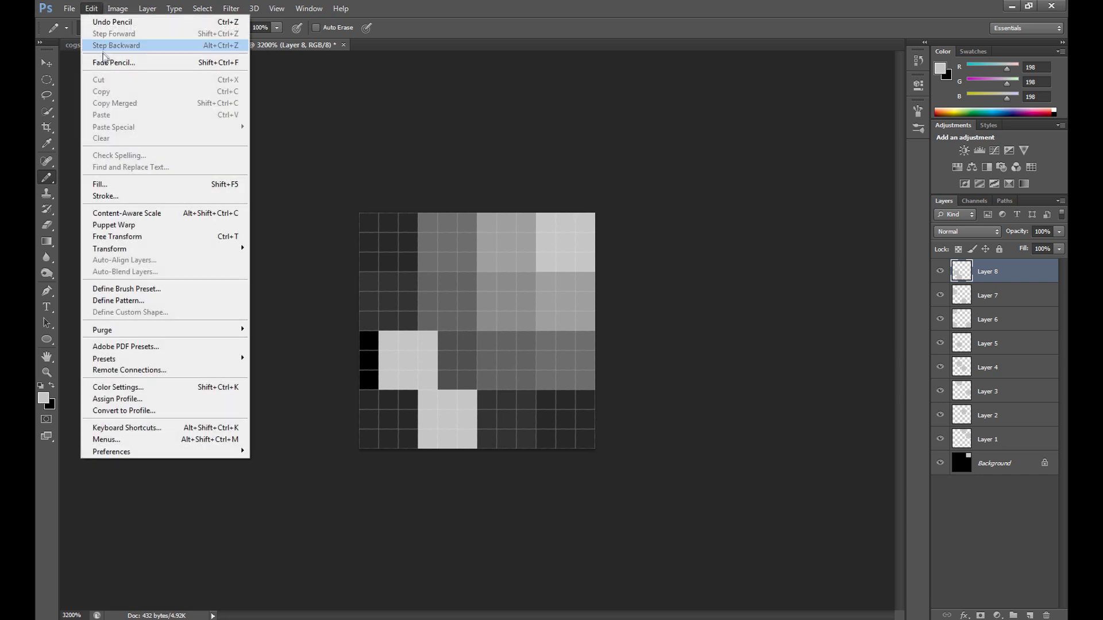
pyautogui.click(109, 43)
pyautogui.click(388, 360)
pyautogui.click(1042, 232)
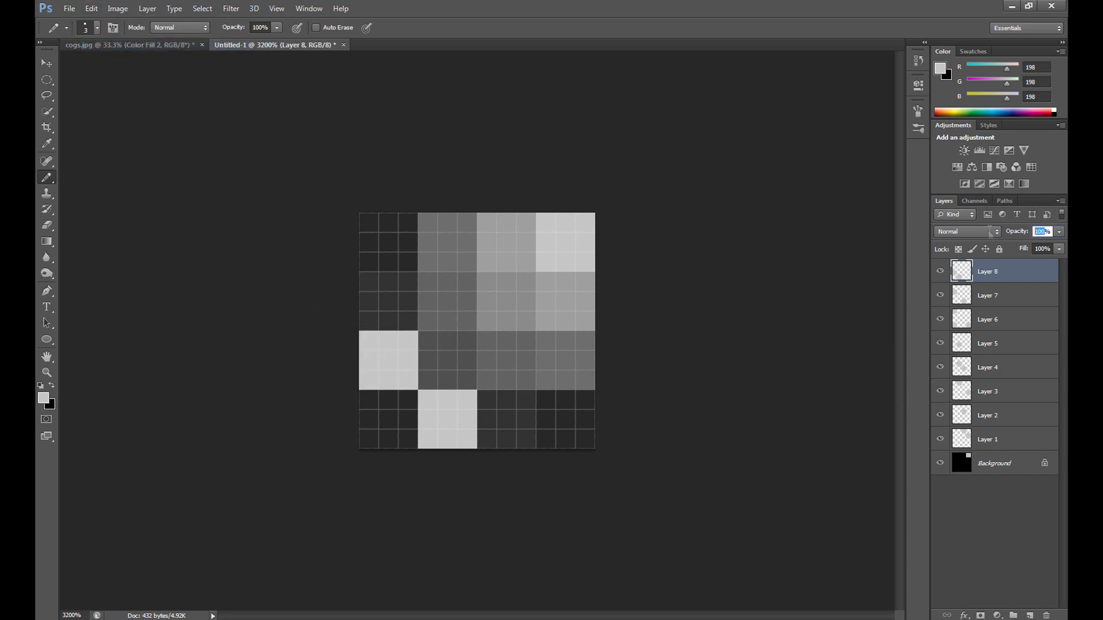
pyautogui.write('30')
pyautogui.press('Return')
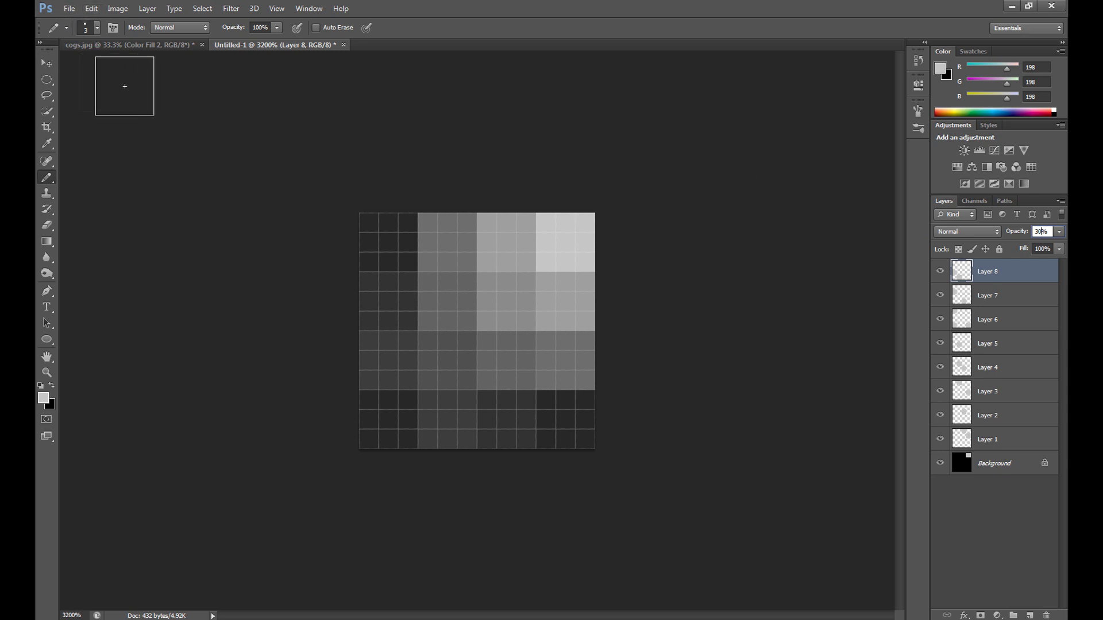
# Define the grey pixel tile as Pattern 3, then switch back to cogs.jpg.
pyautogui.click(91, 9)
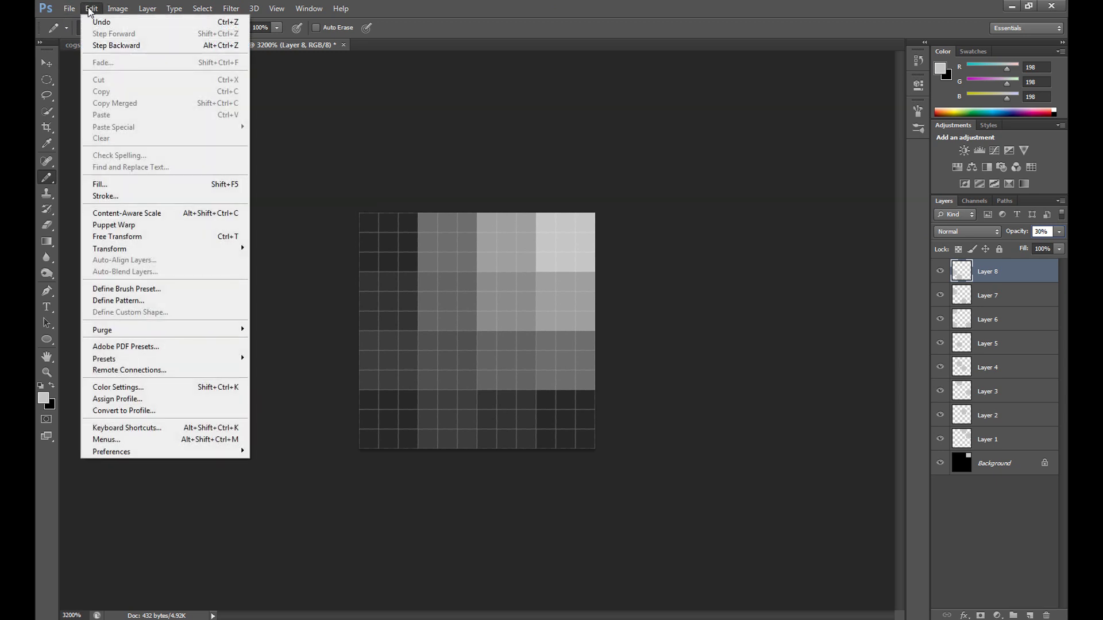
pyautogui.click(119, 301)
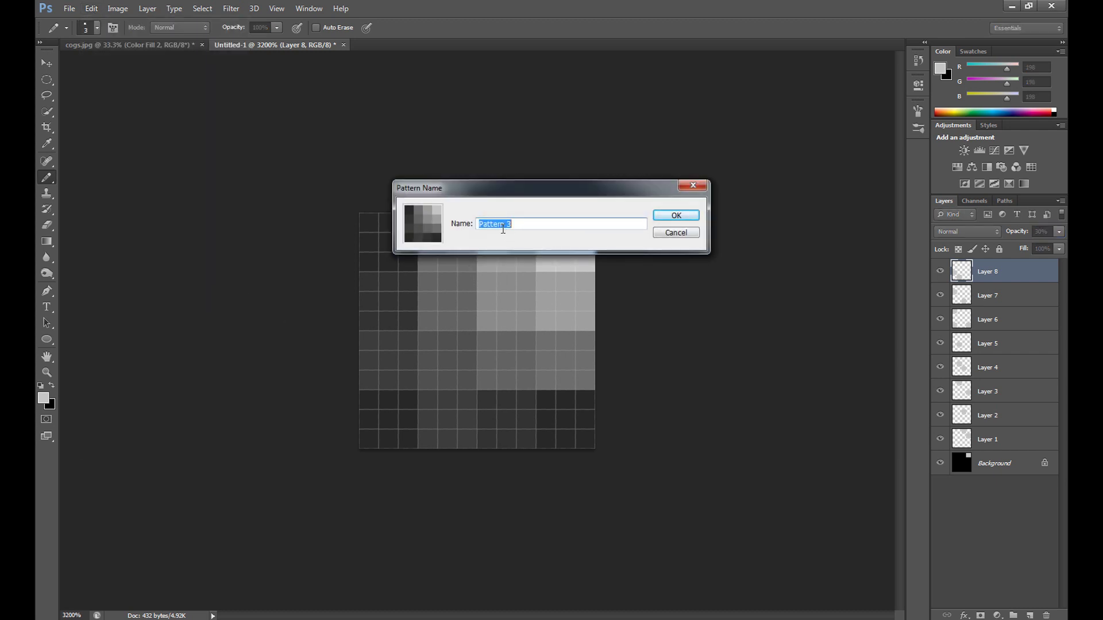
pyautogui.click(678, 216)
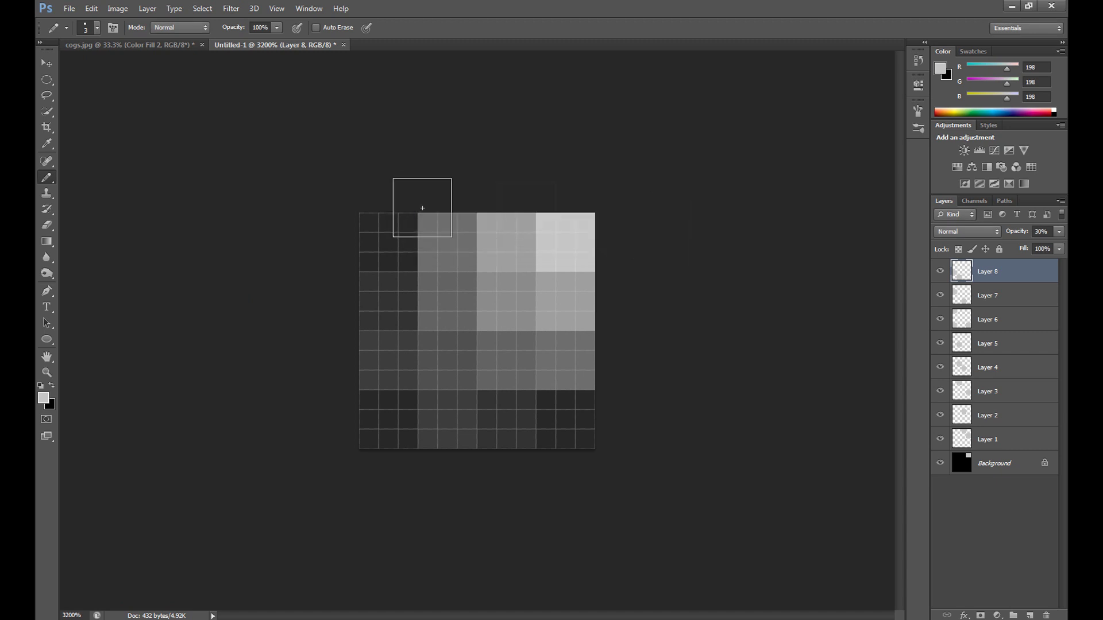
pyautogui.click(156, 46)
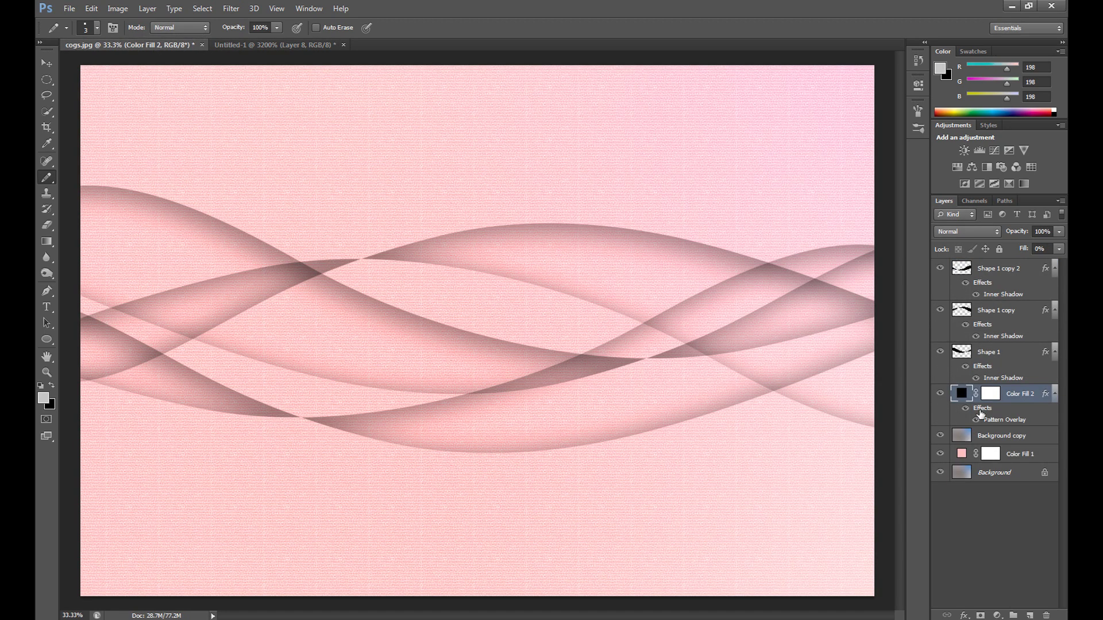
# Switch Color Fill 2's Pattern Overlay to the new pixel-grid Pattern 3, then add an empty layer.
pyautogui.doubleClick(981, 414)
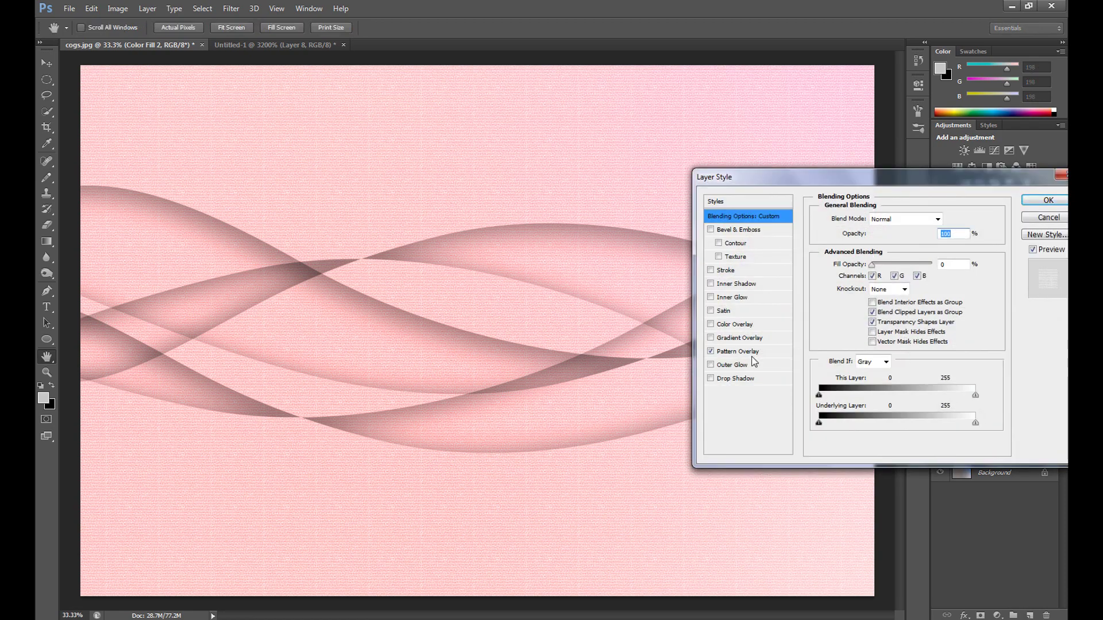
pyautogui.click(748, 352)
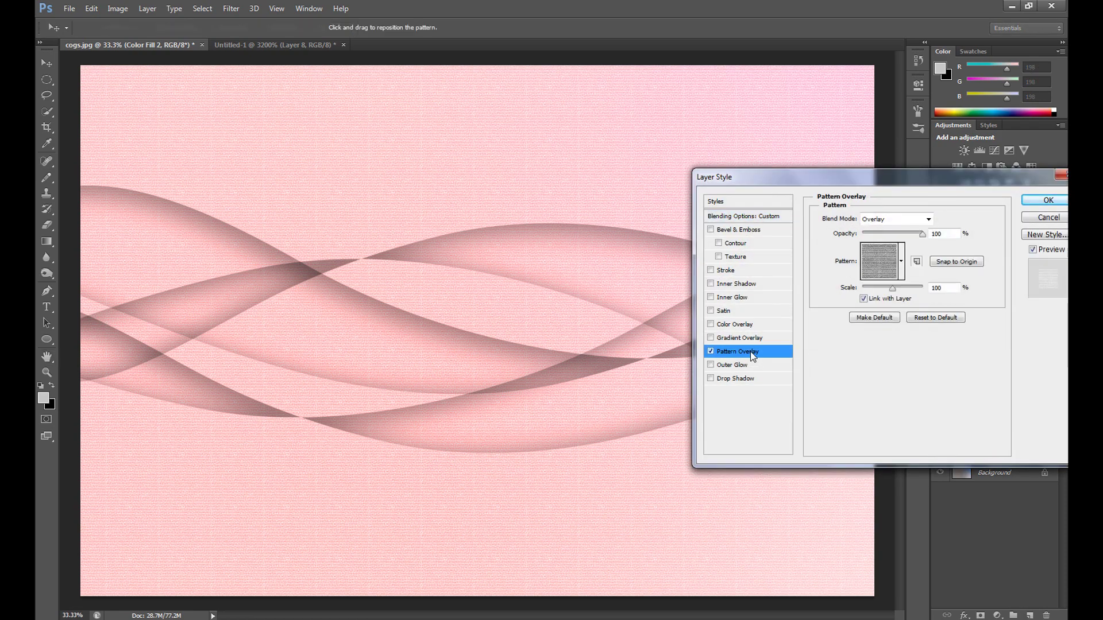
pyautogui.click(901, 263)
pyautogui.click(844, 323)
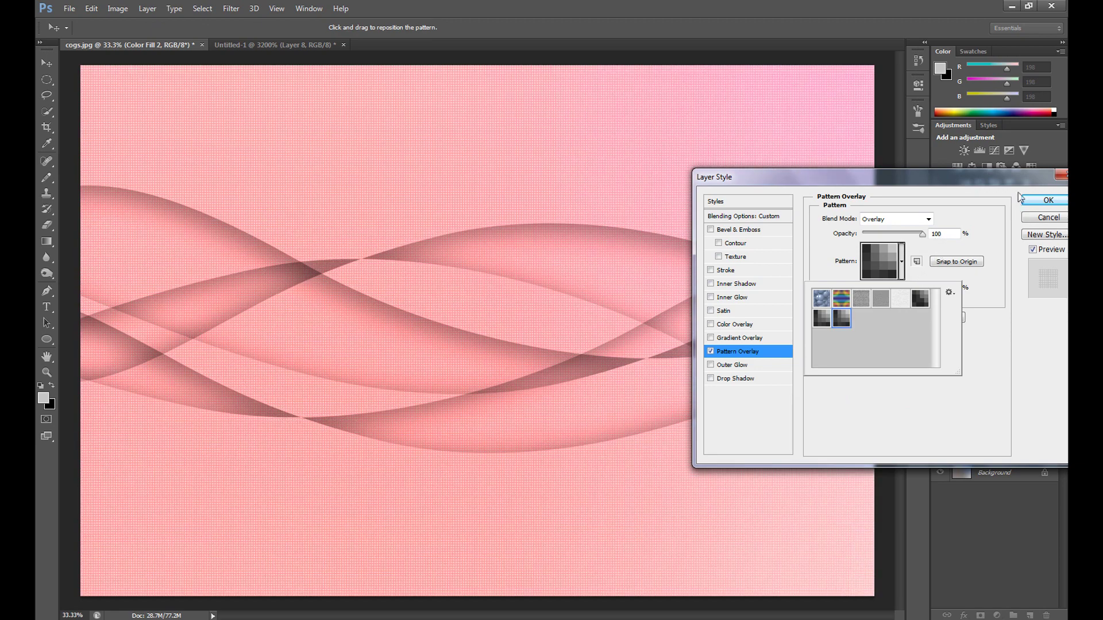
pyautogui.click(1029, 198)
pyautogui.click(1029, 198)
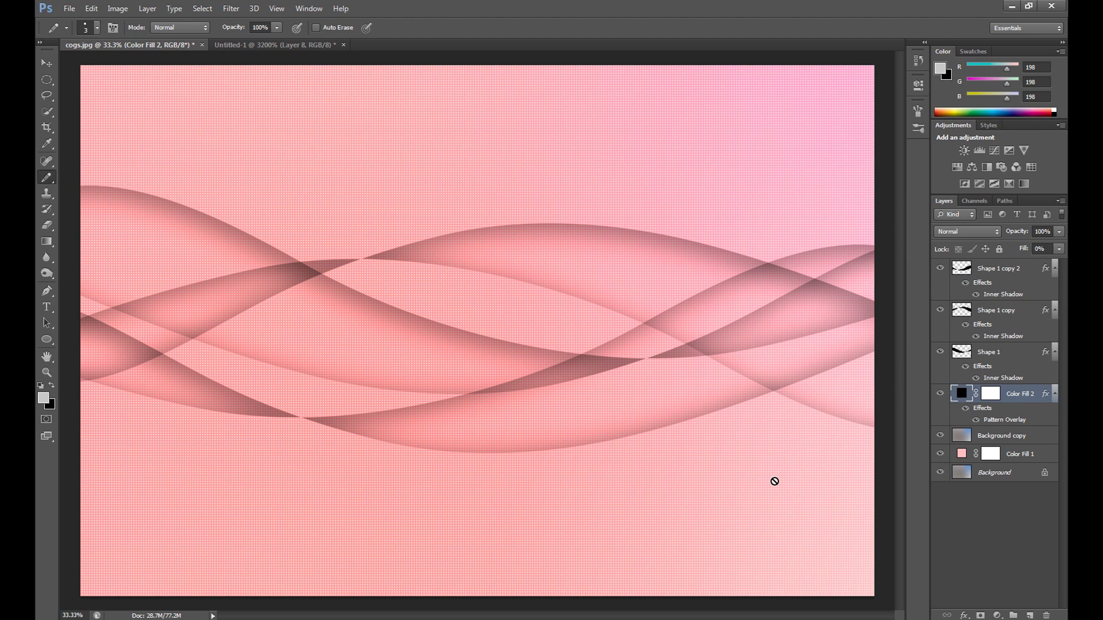
pyautogui.hotkey('ctrl', 'shift', 'alt', 'n')
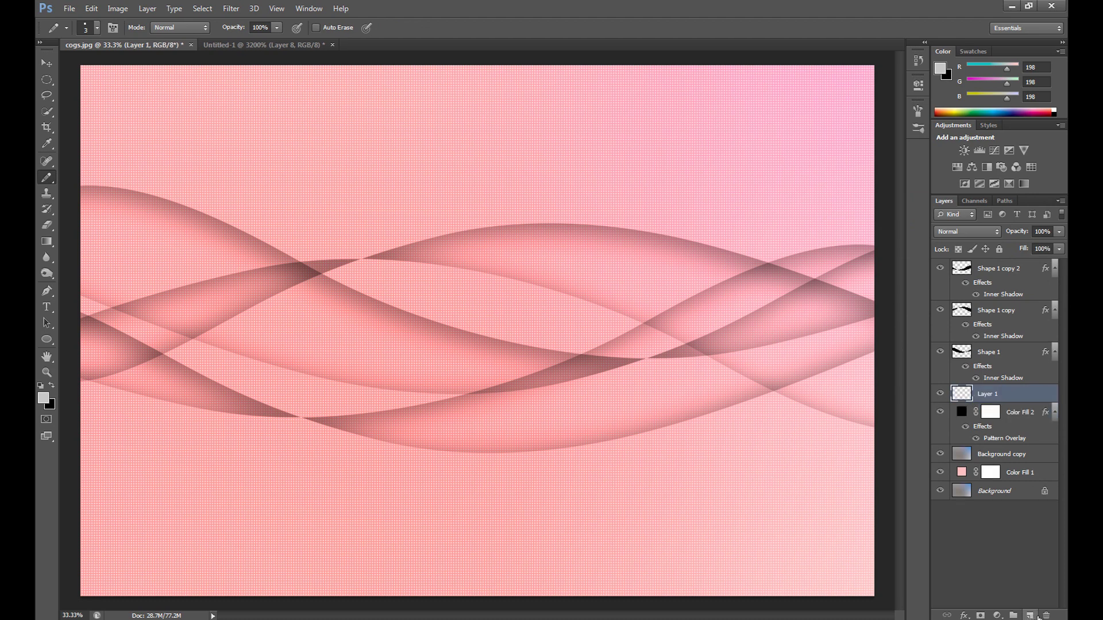
# Set the foreground colour to black and draw a text box in the lower-right area.
pyautogui.click(42, 402)
pyautogui.moveTo(275, 487); pyautogui.dragTo(233, 542)
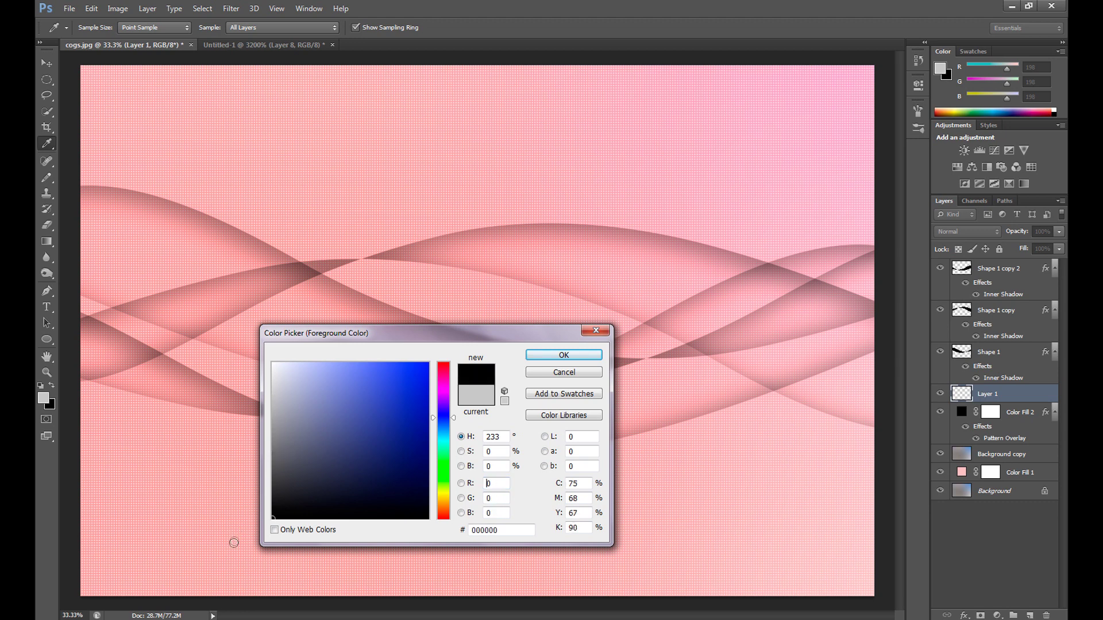
pyautogui.press('Return')
pyautogui.click(47, 291)
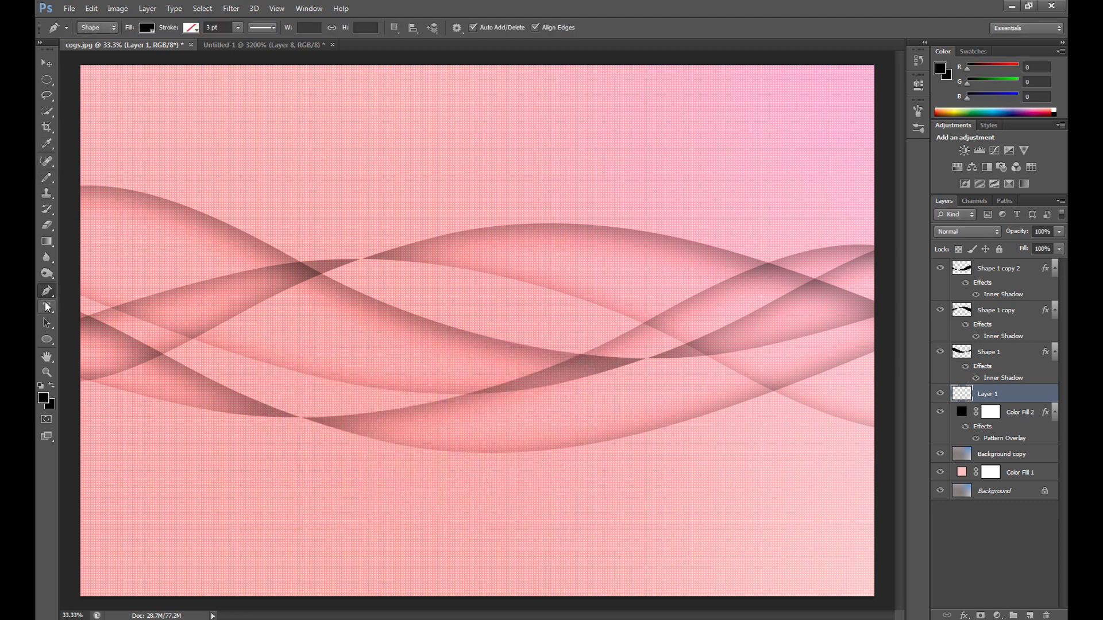
pyautogui.click(47, 307)
pyautogui.moveTo(481, 468); pyautogui.dragTo(550, 523)
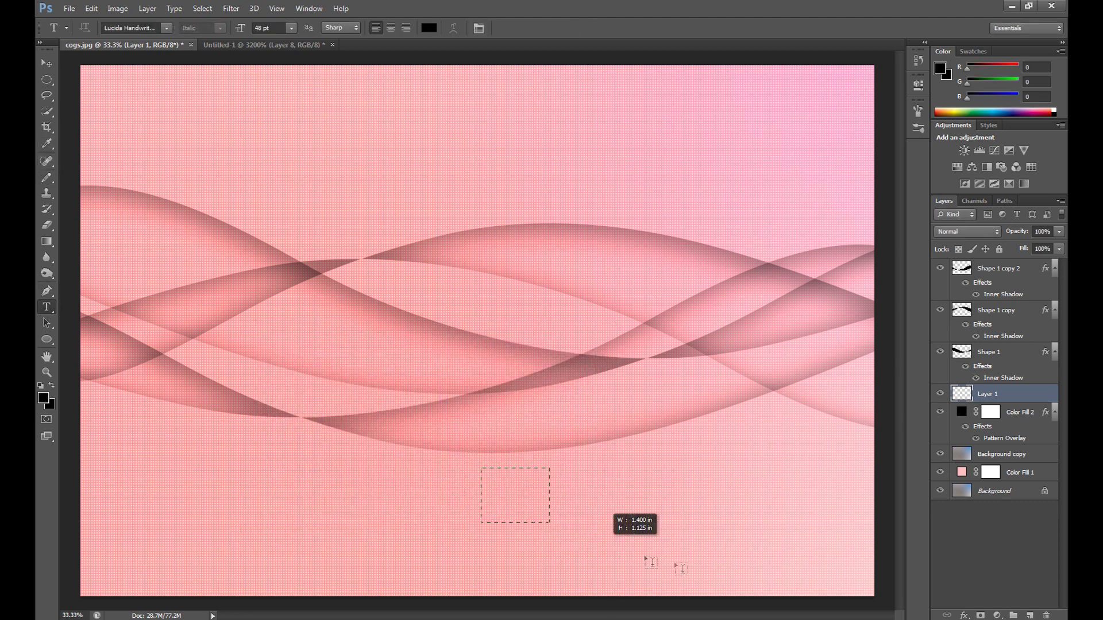
pyautogui.moveTo(681, 568); pyautogui.dragTo(862, 586)
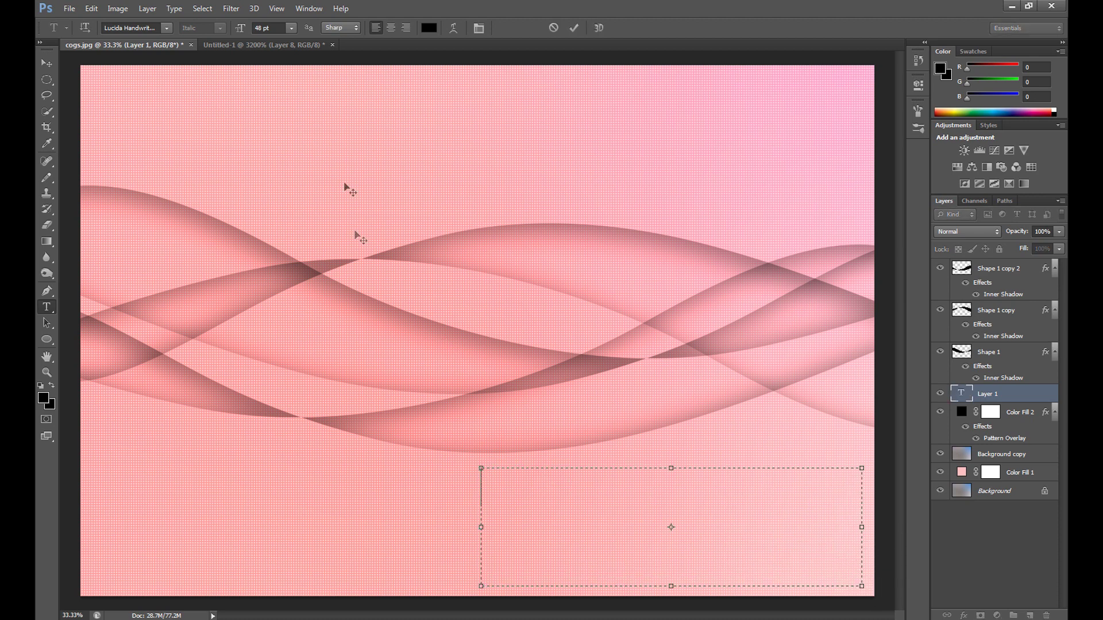
# Type 'bombatpam' at 60 pt and move it into the bottom-right corner.
pyautogui.click(291, 27)
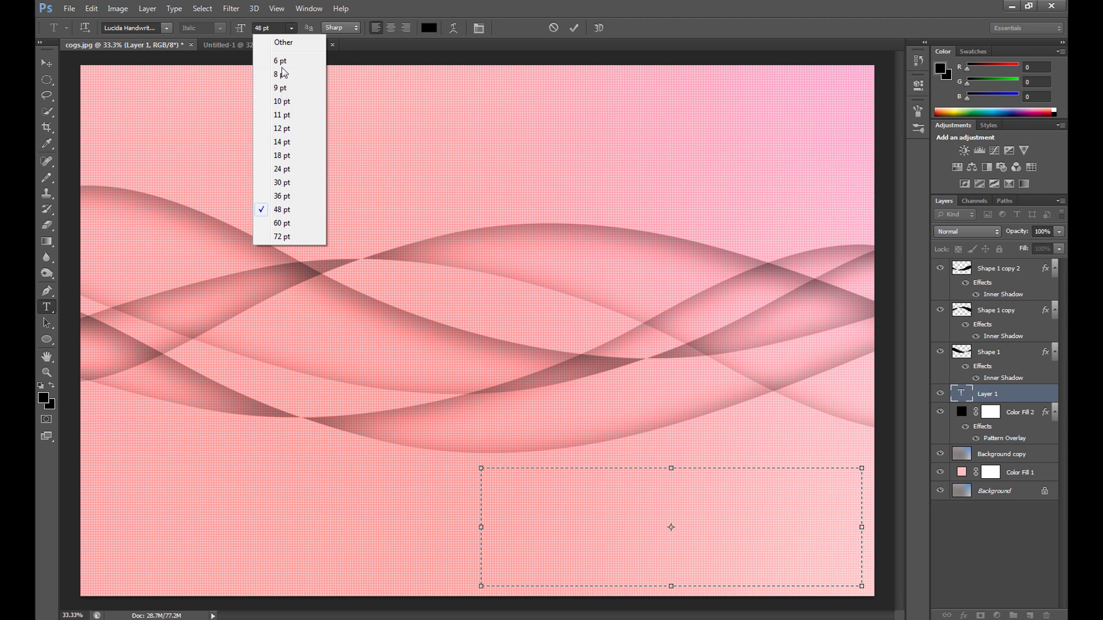
pyautogui.click(282, 223)
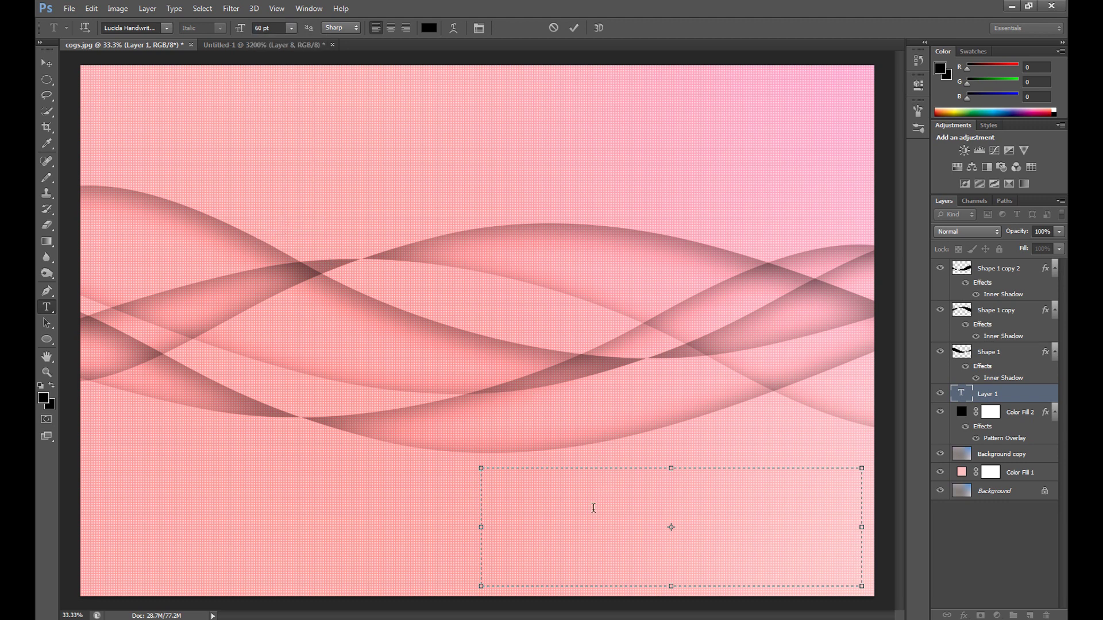
pyautogui.write('bombat')
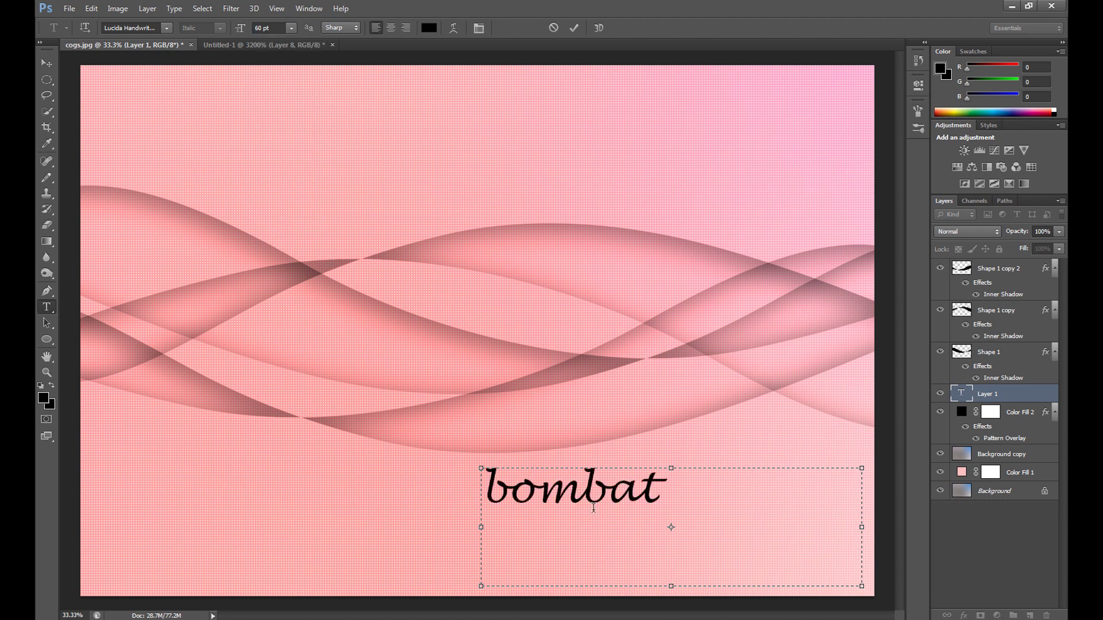
pyautogui.write('p')
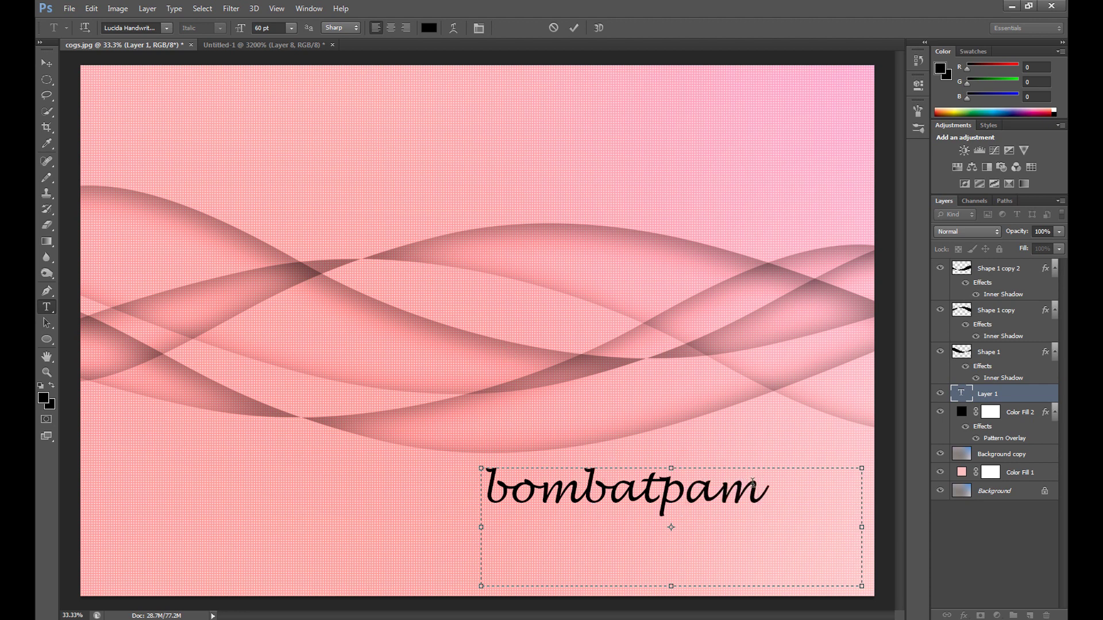
pyautogui.click(46, 63)
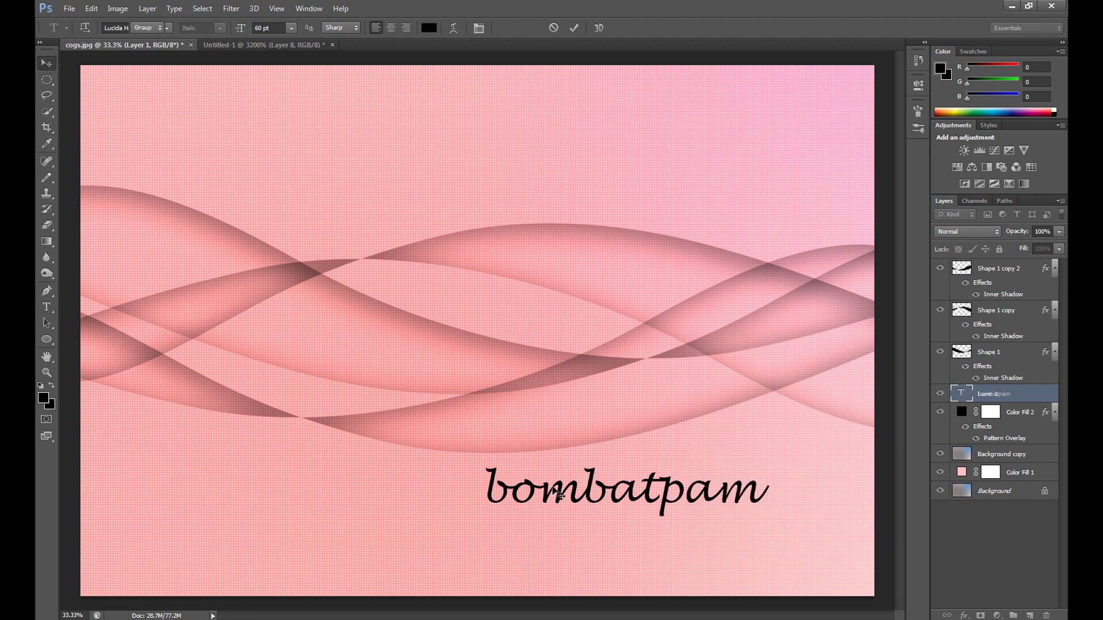
pyautogui.moveTo(585, 492); pyautogui.dragTo(655, 557)
pyautogui.click(1041, 231)
# Set the bombatpam text layer to 70% opacity and toggle Shape 1 copy 2 off and on to compare.
pyautogui.write('6')
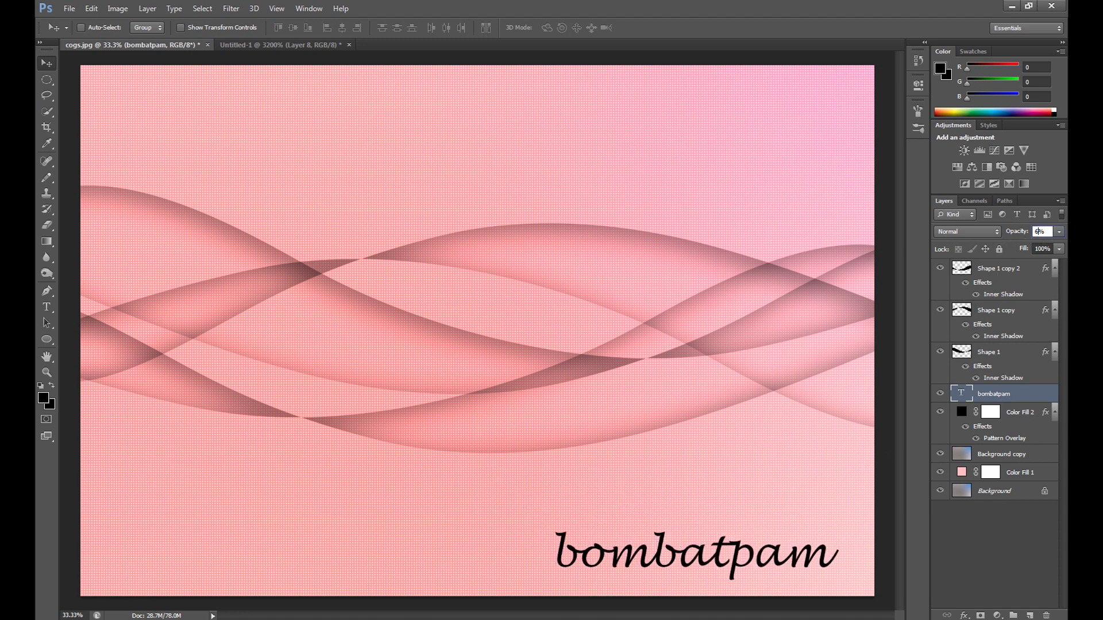
pyautogui.write('0')
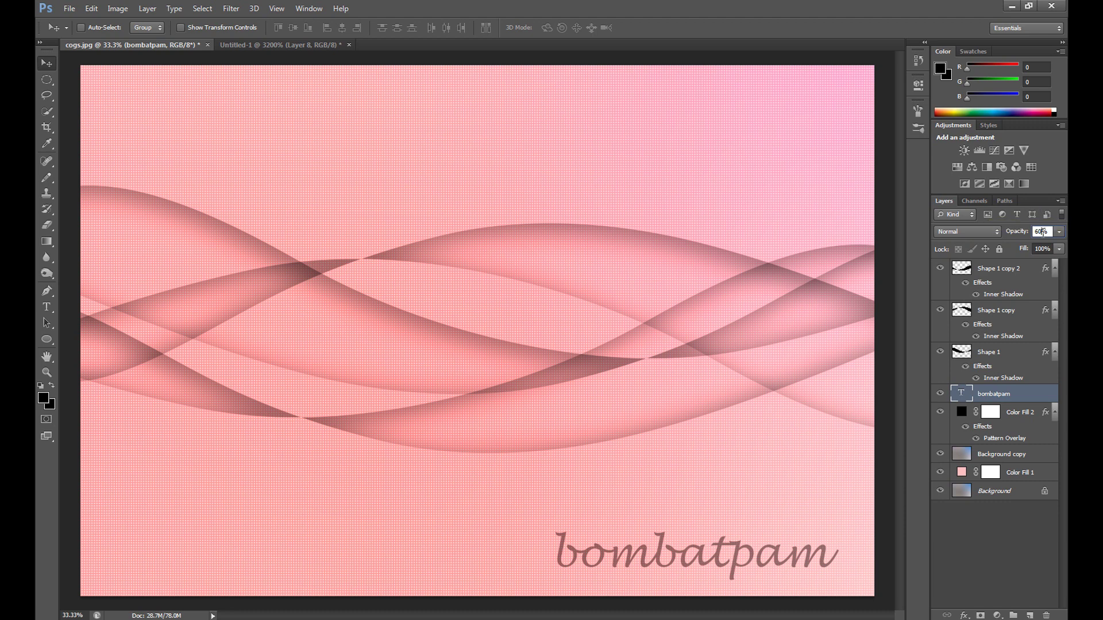
pyautogui.press('BackSpace')
pyautogui.press('BackSpace')
pyautogui.write('70')
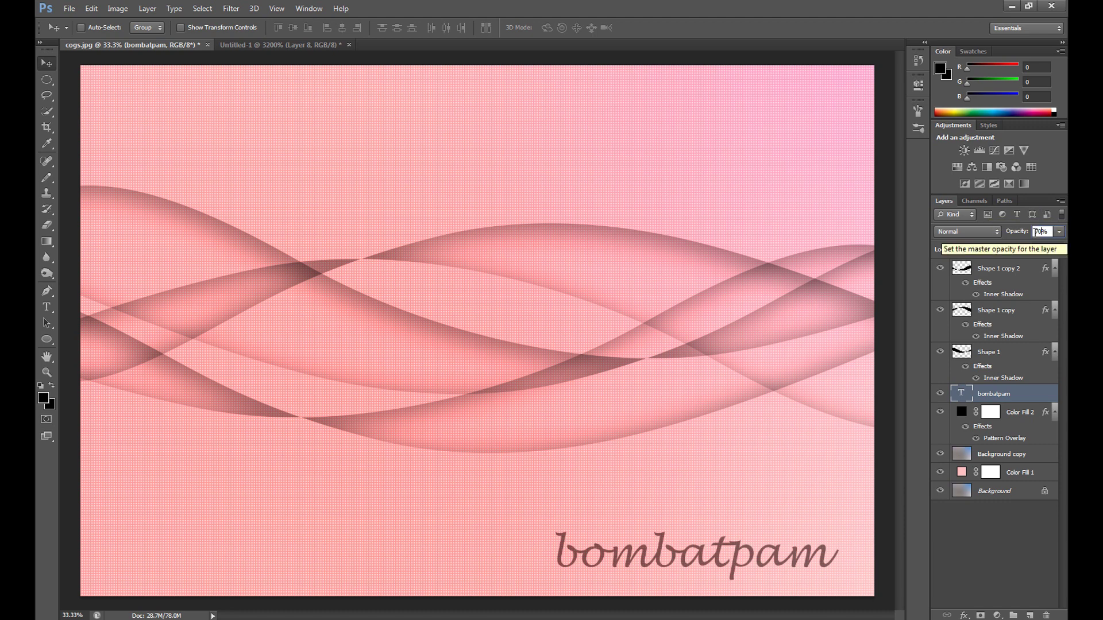
pyautogui.click(941, 269)
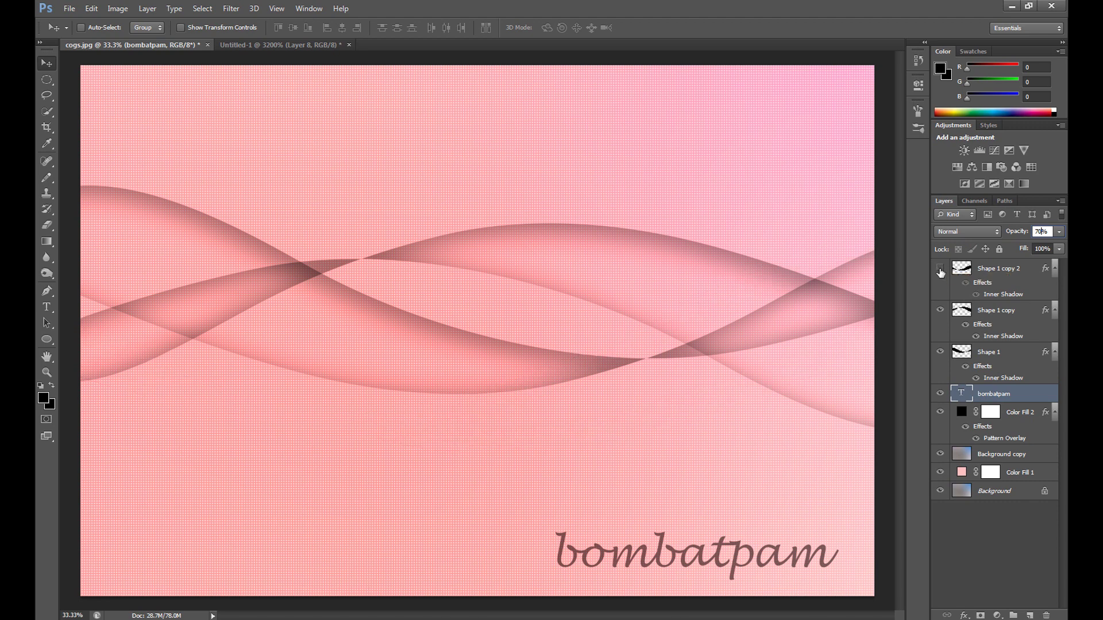
pyautogui.click(940, 268)
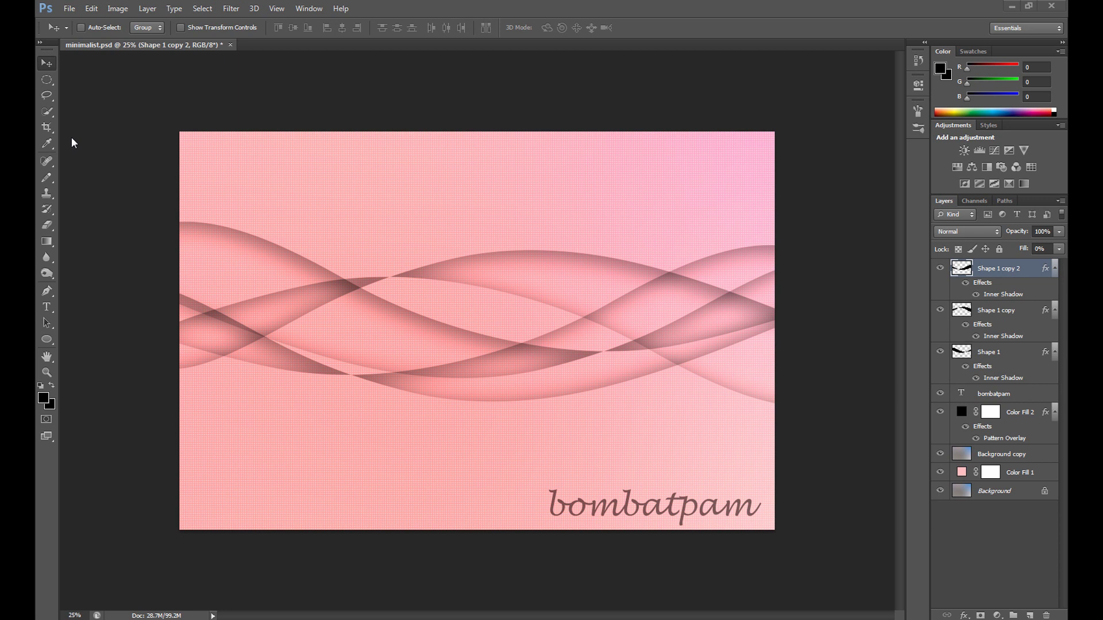
# Free Transform Shape 1 copy 2, rotating it about -31° and shifting it up-left.
pyautogui.click(50, 79)
pyautogui.rightClick(254, 282)
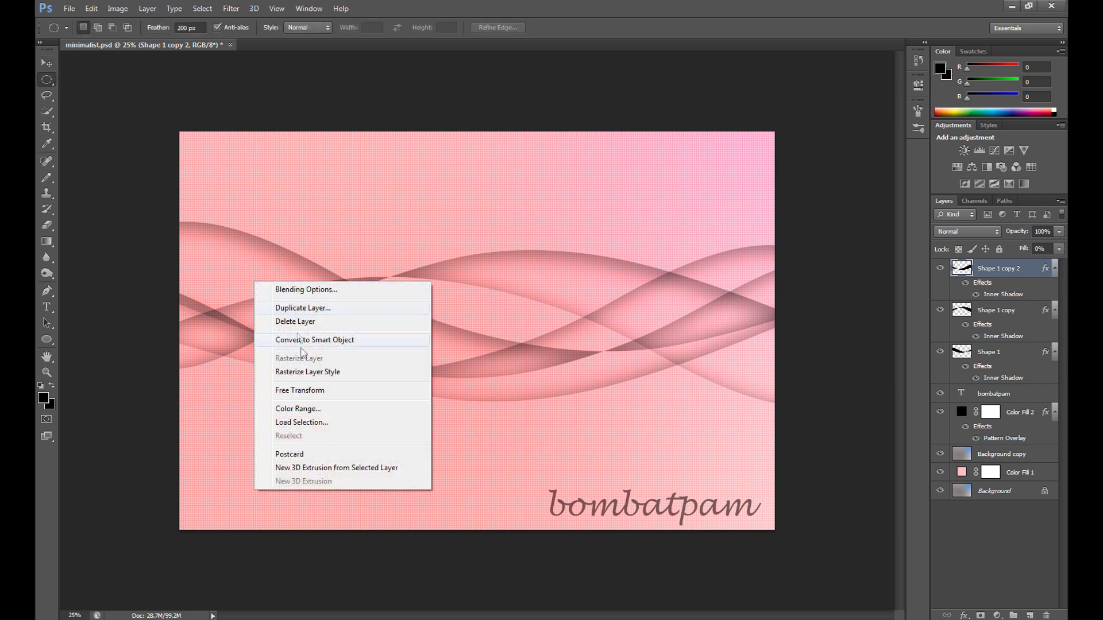
pyautogui.click(299, 390)
pyautogui.moveTo(103, 221); pyautogui.dragTo(162, 414)
pyautogui.moveTo(409, 406); pyautogui.dragTo(385, 367)
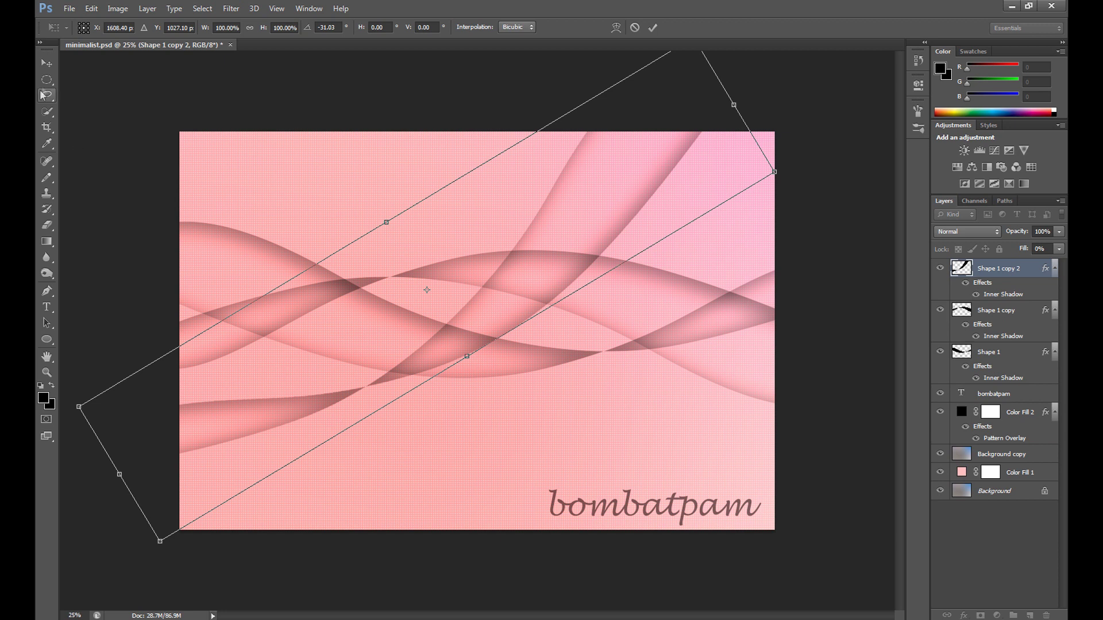
pyautogui.click(50, 69)
pyautogui.press('Return')
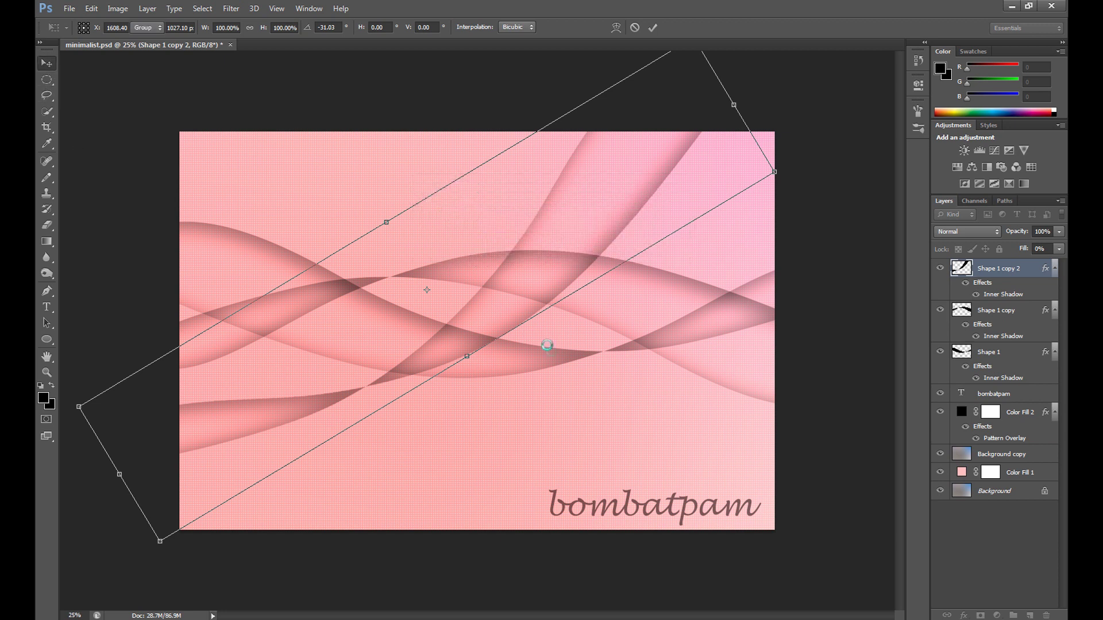